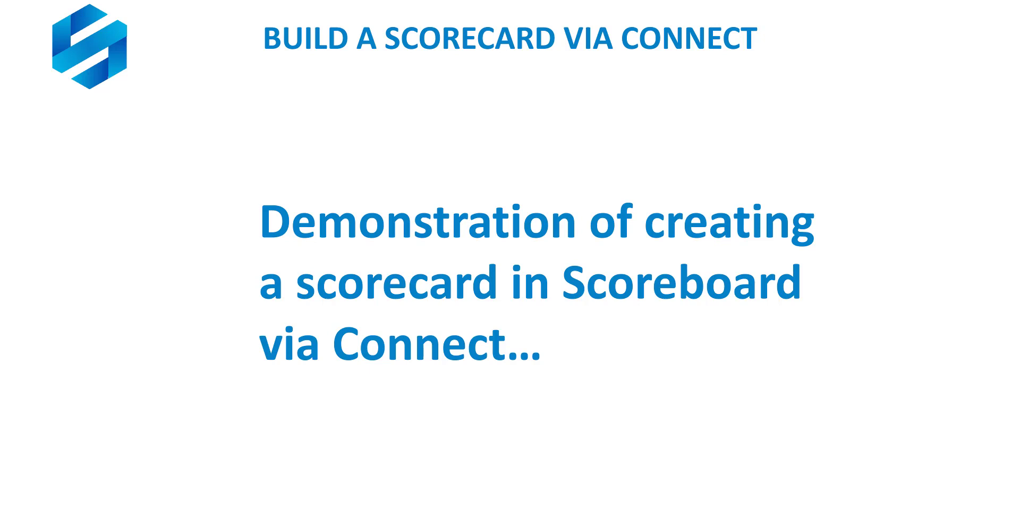
Step: Leave the slide show and switch to the Scoreboard home page in the browser
key("Escape")
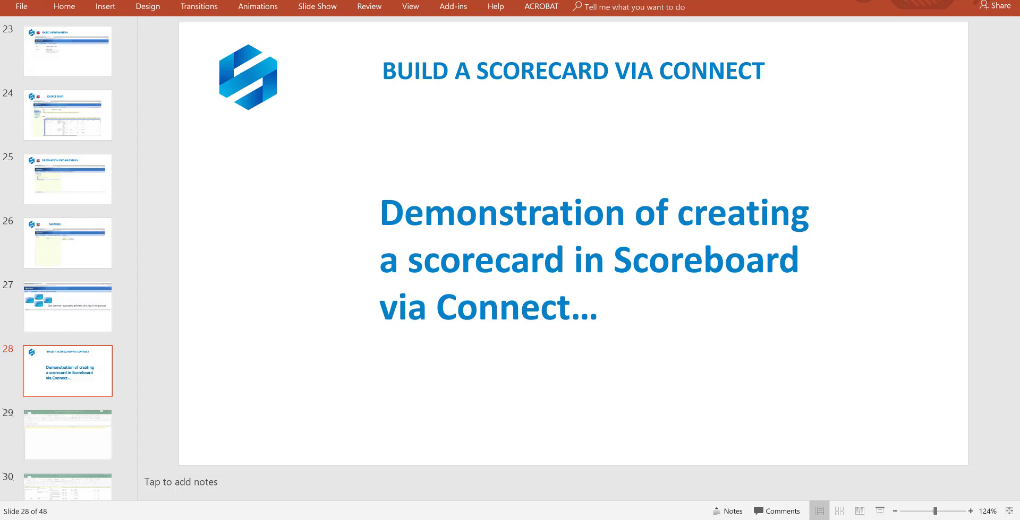
key("alt+Tab")
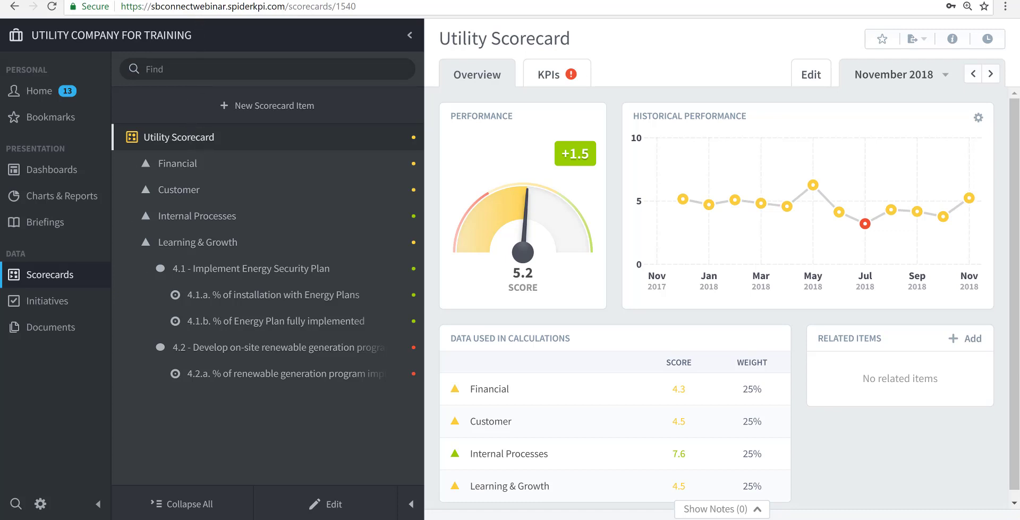
key("ctrl+Tab")
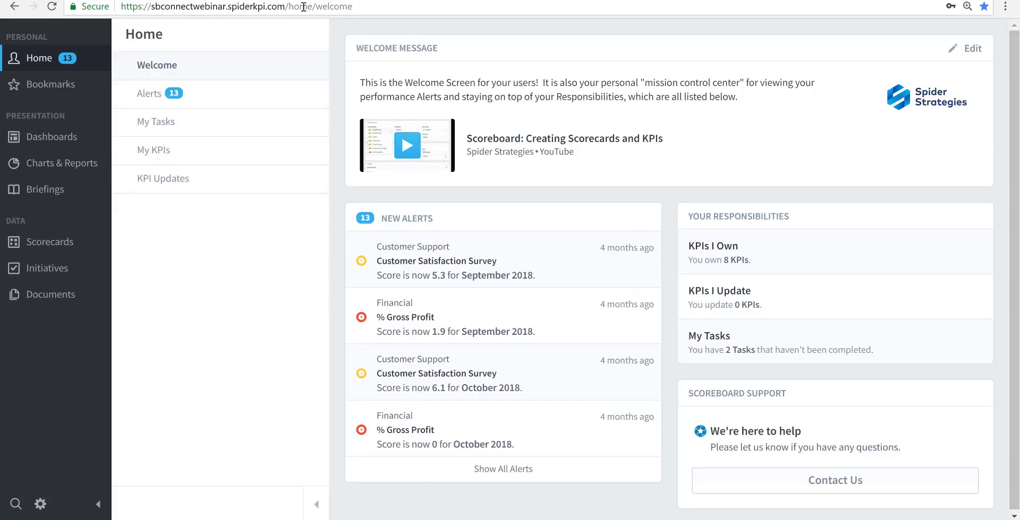
left_click(358, 9)
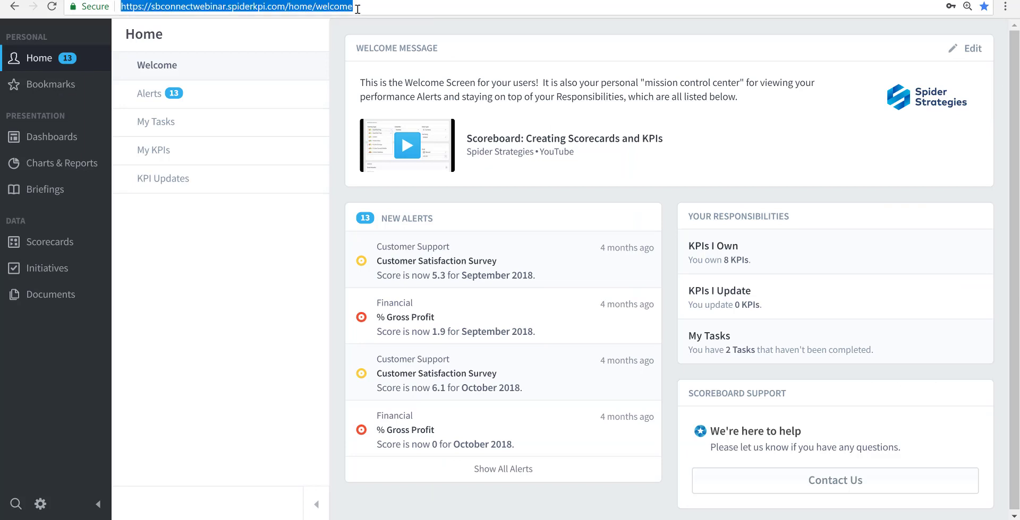
left_click_drag(358, 9, 290, 12)
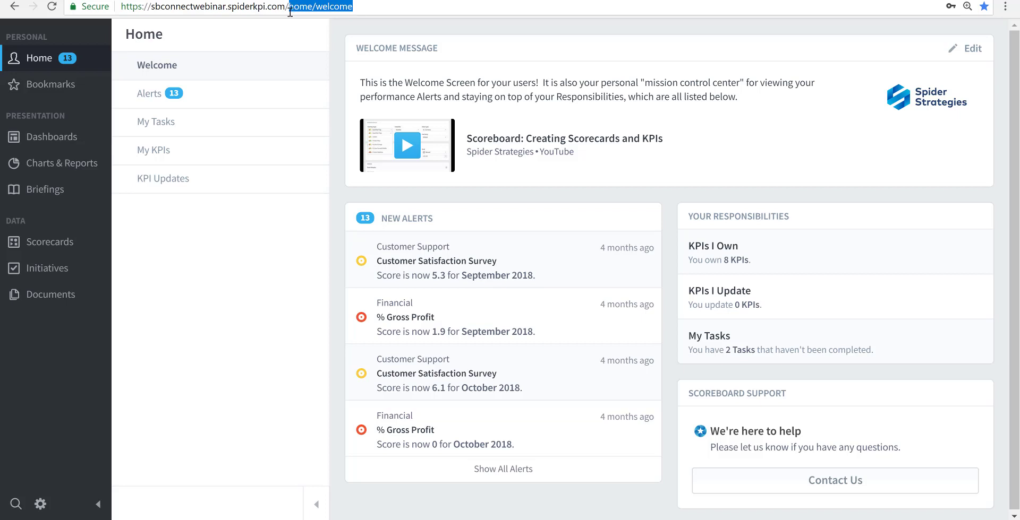
type("c")
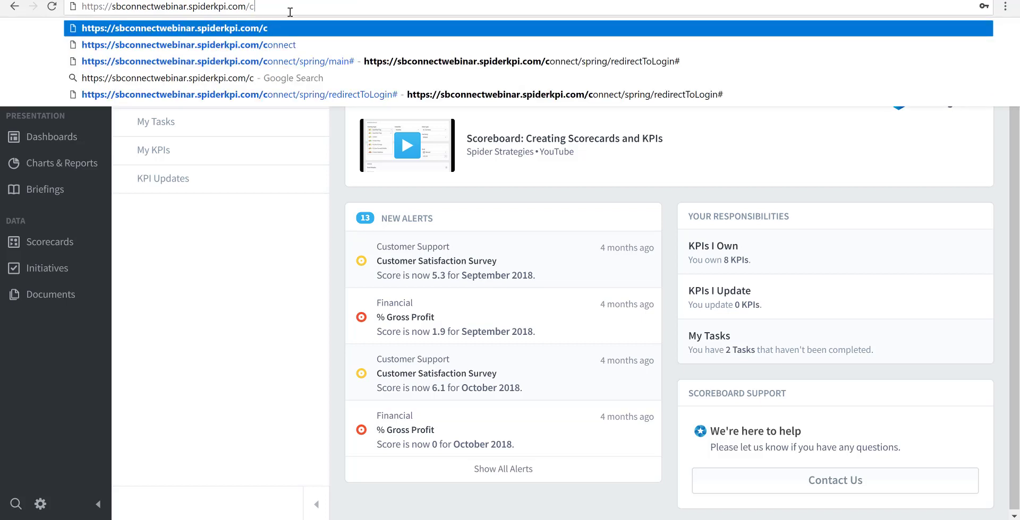
type("onnecdt")
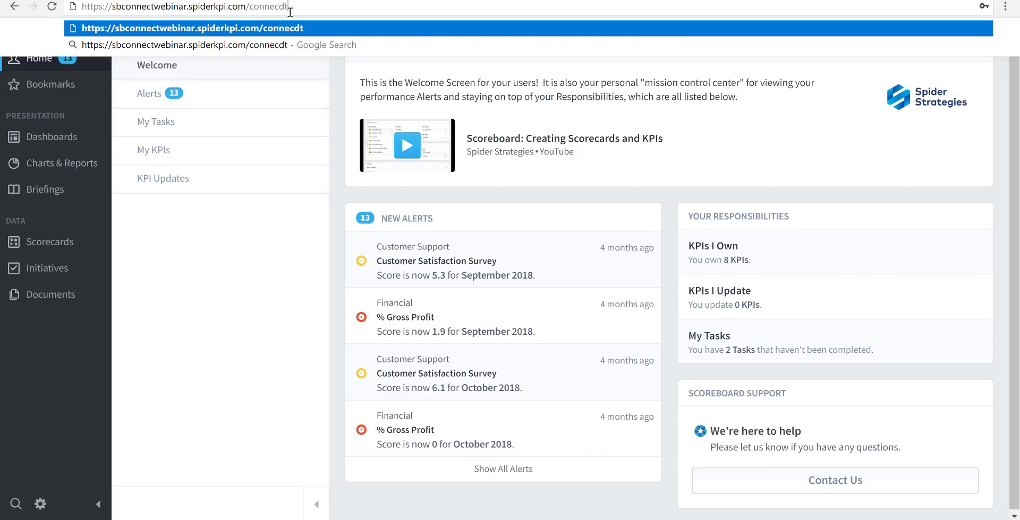
key("BackSpace")
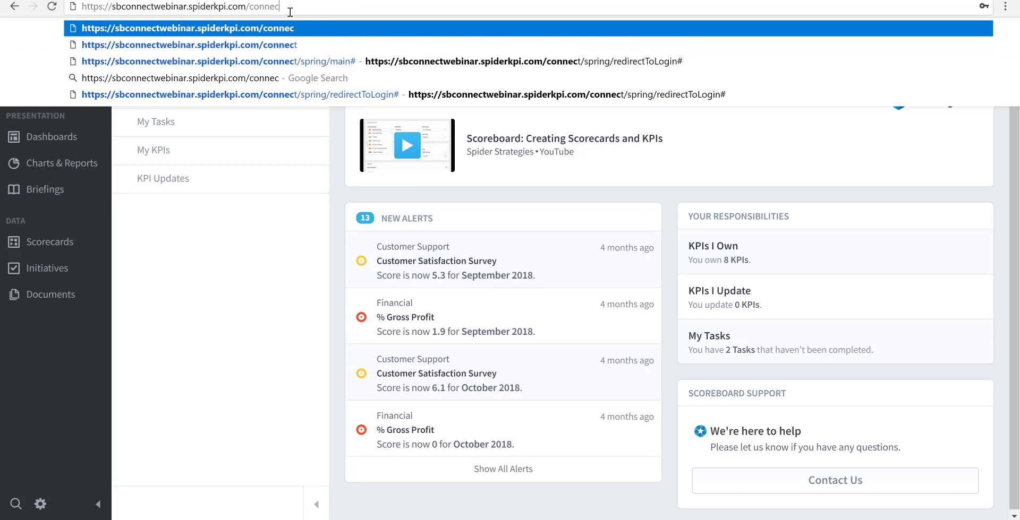
type("t")
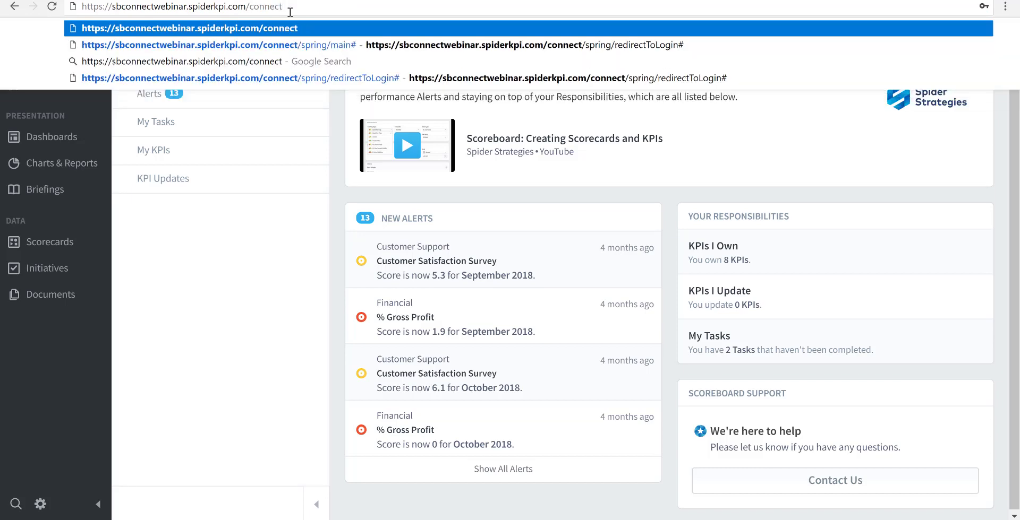
key("Return")
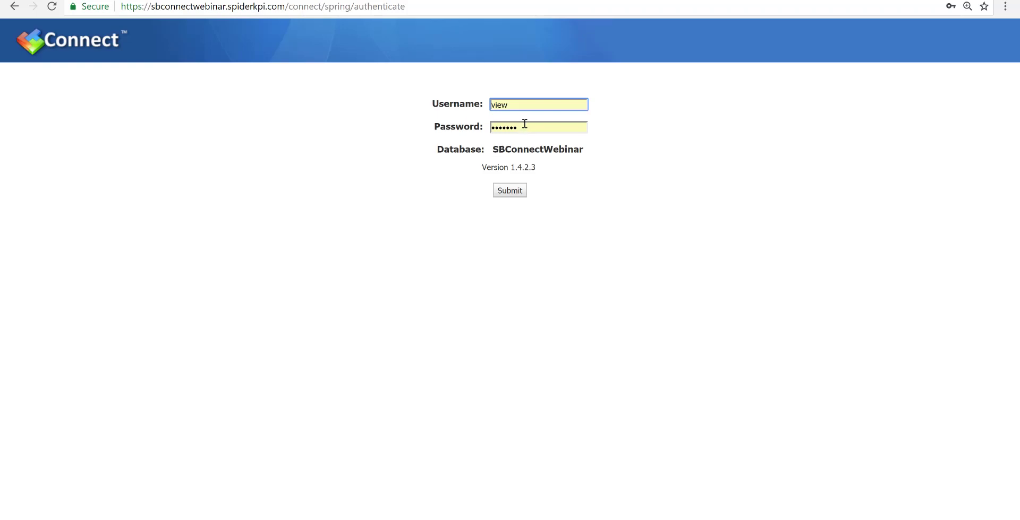
left_click(509, 193)
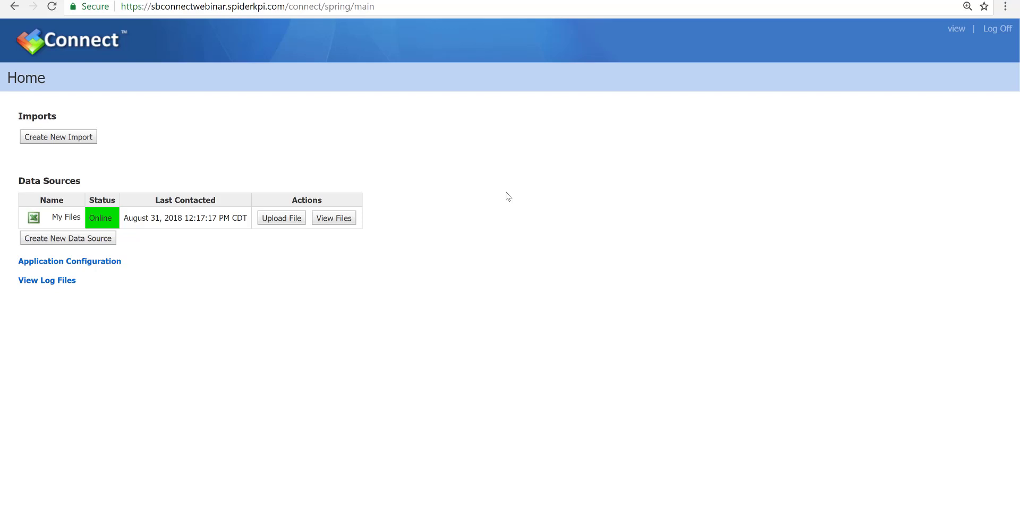
Step: Create a new import named "Create a scorecard" with the import type Create Scorecard
left_click(54, 138)
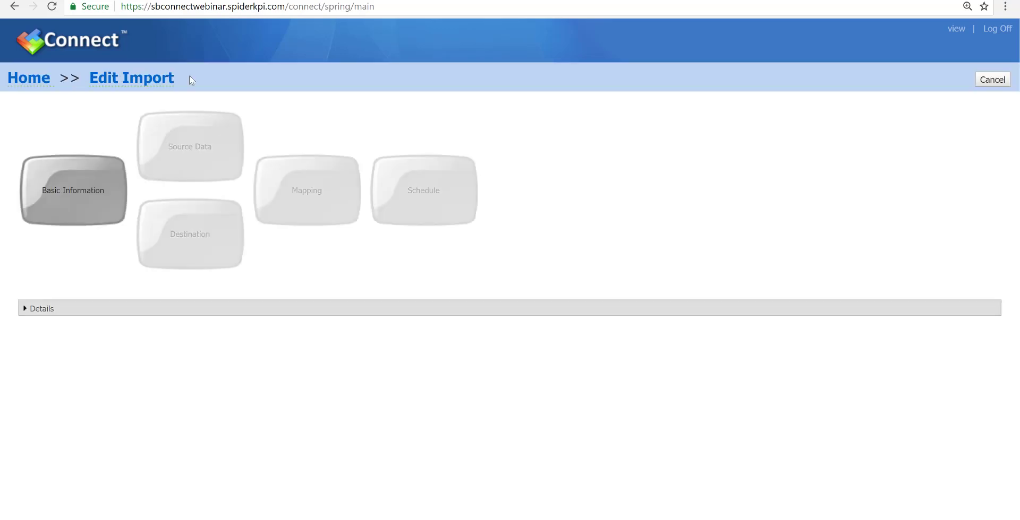
left_click(88, 180)
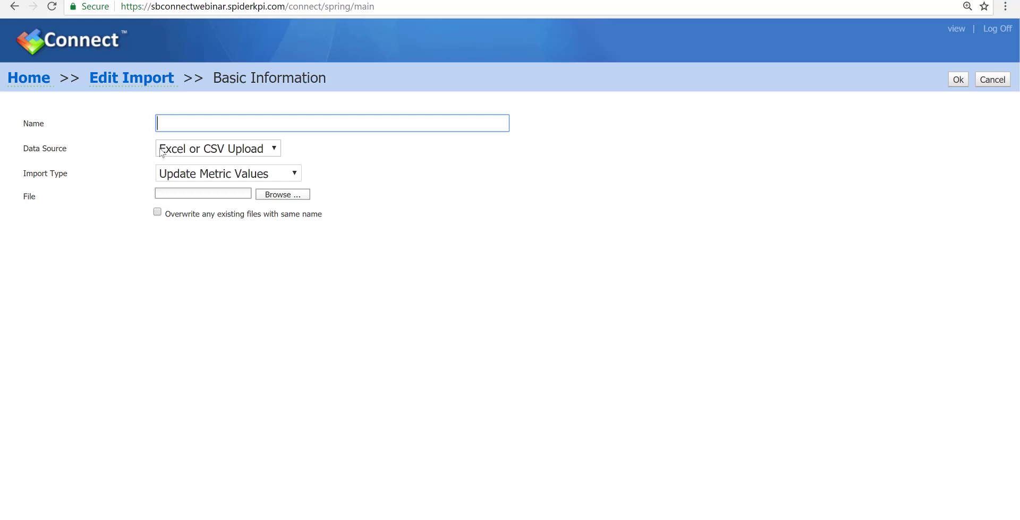
type("CRea")
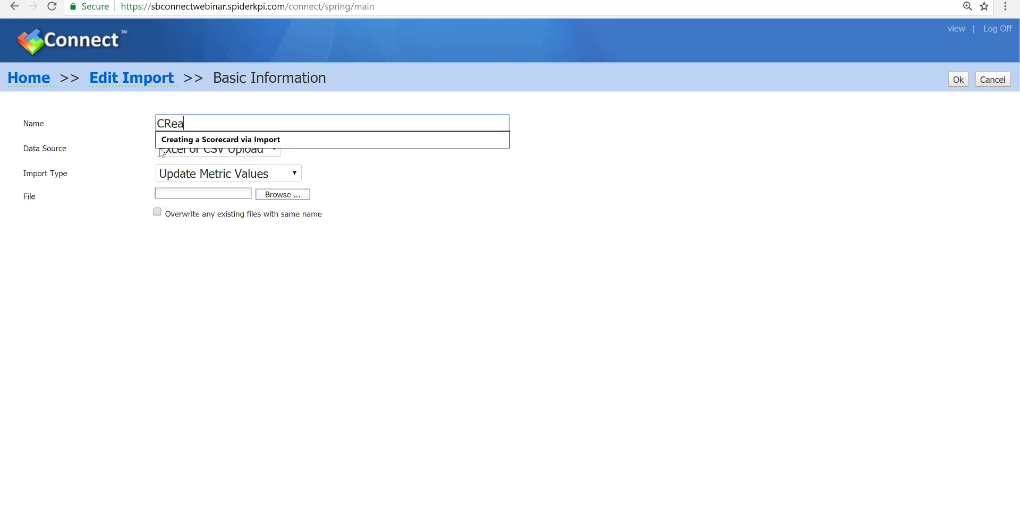
key("BackSpace")
key("BackSpace")
key("BackSpace")
type("reate a")
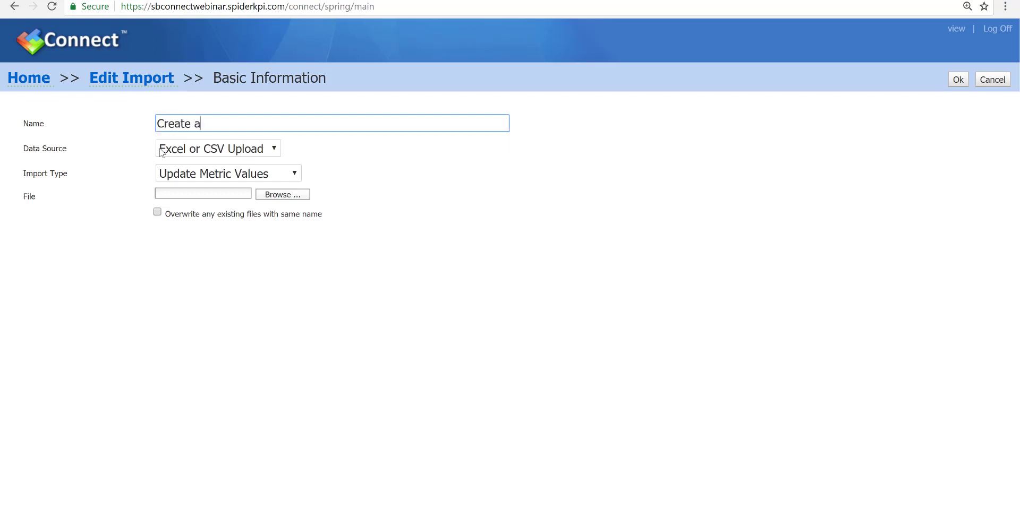
type(" scorecard")
left_click(295, 177)
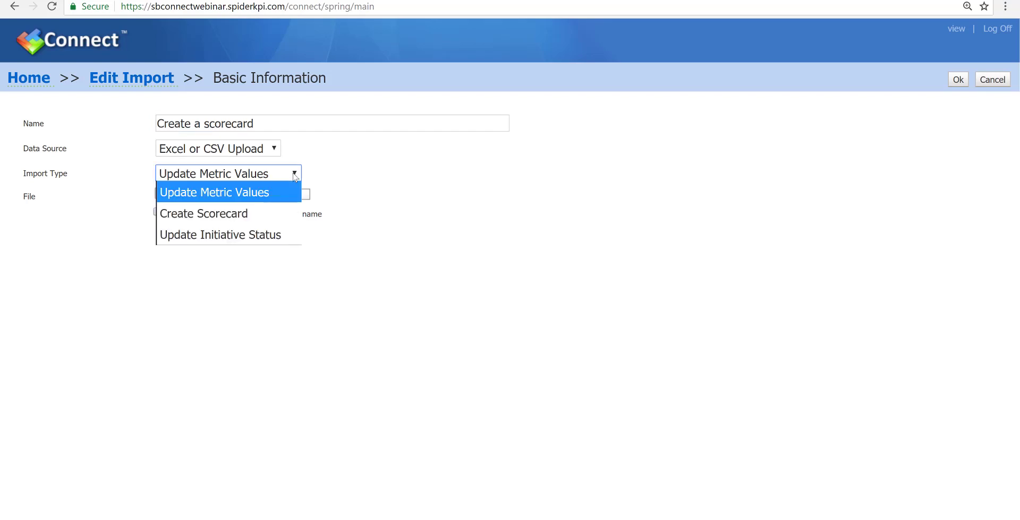
left_click(240, 219)
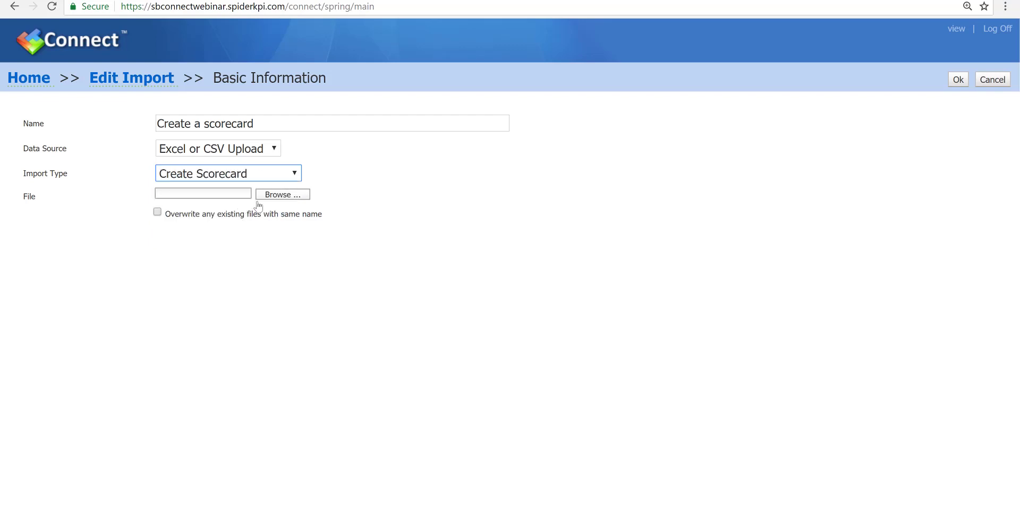
Step: Attach KPI Scorecard STRUCTURE Import Example from the webinar's Scoreboard folder, allow overwriting files with the same name, and accept the basic information
left_click(287, 195)
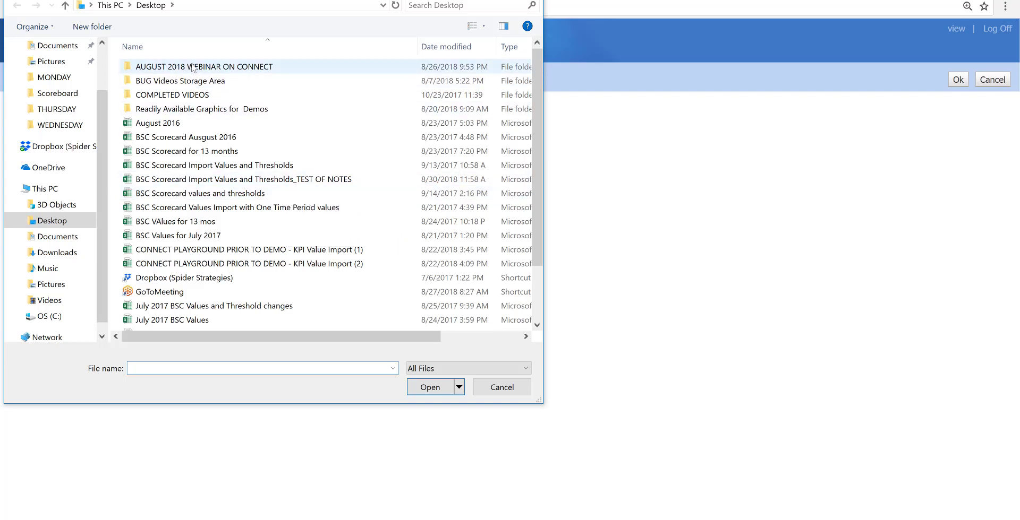
left_click(192, 68)
double_click(192, 68)
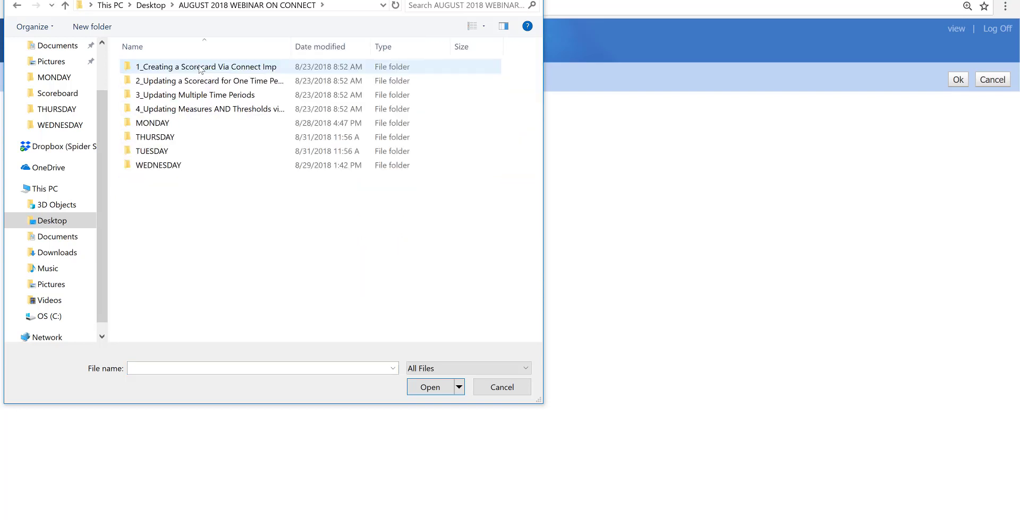
double_click(201, 68)
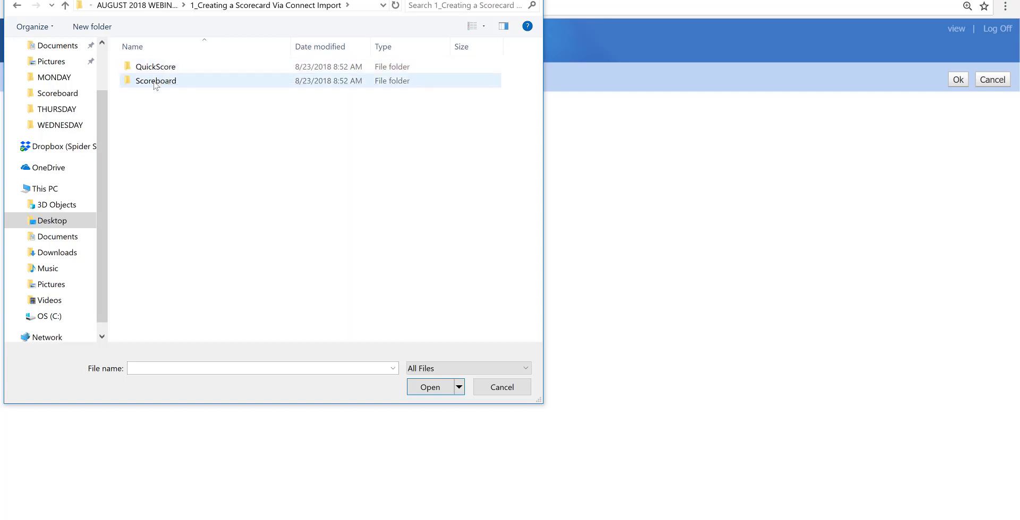
double_click(157, 82)
left_click(195, 83)
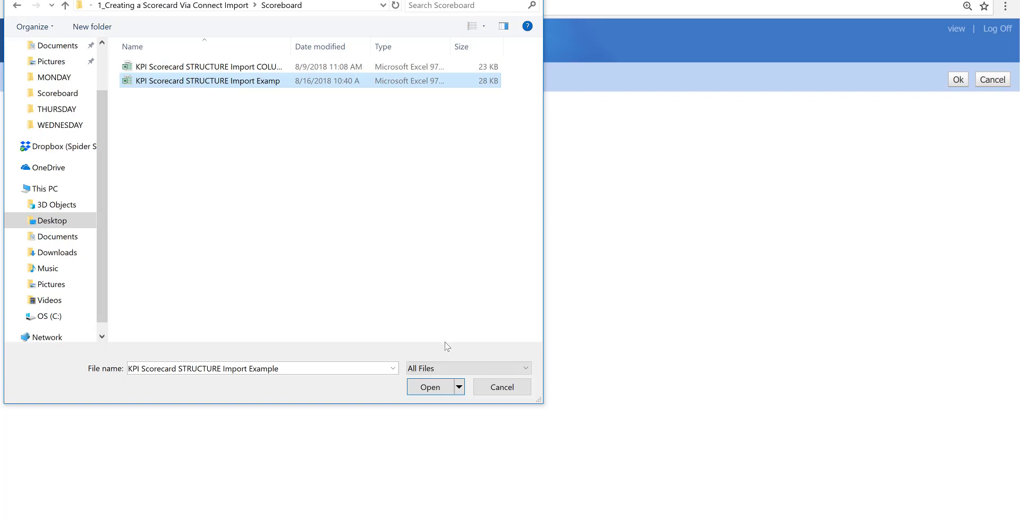
left_click(433, 391)
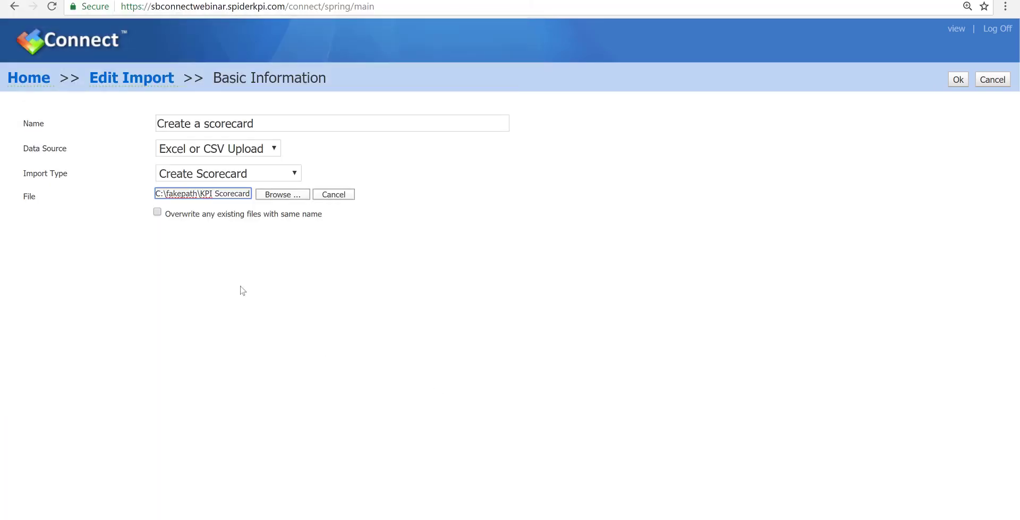
left_click(160, 215)
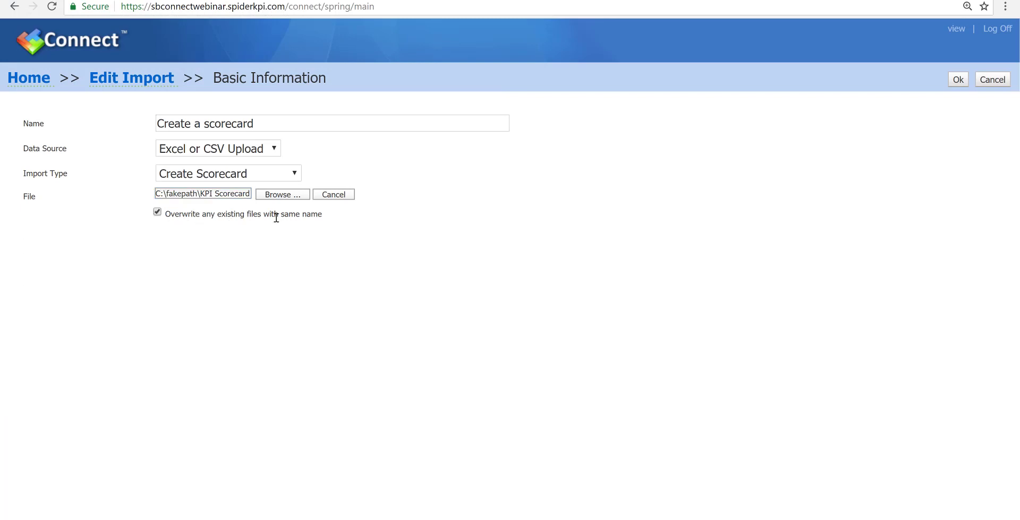
left_click(960, 77)
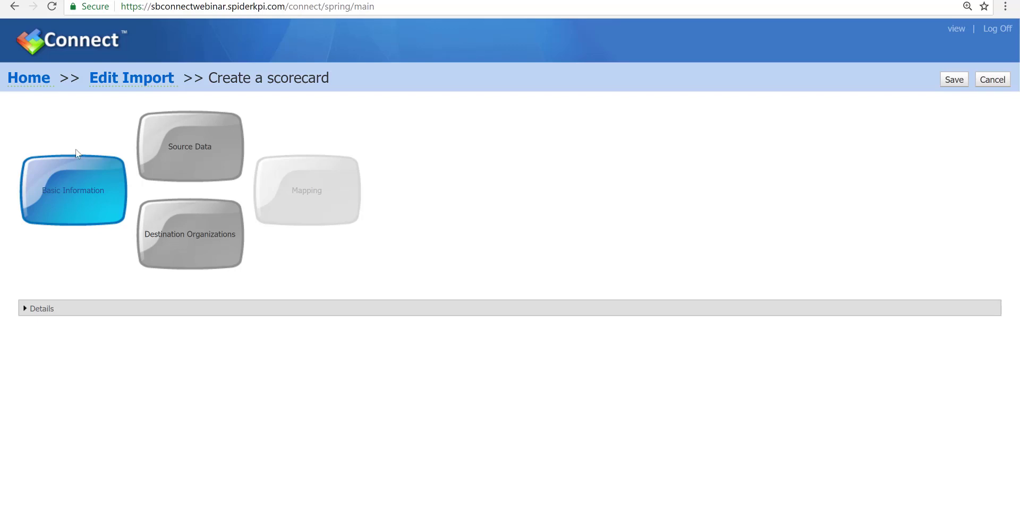
Step: Open the import's source data, move the KPI label from column D to the unused labels, and put it back on column D
left_click(213, 137)
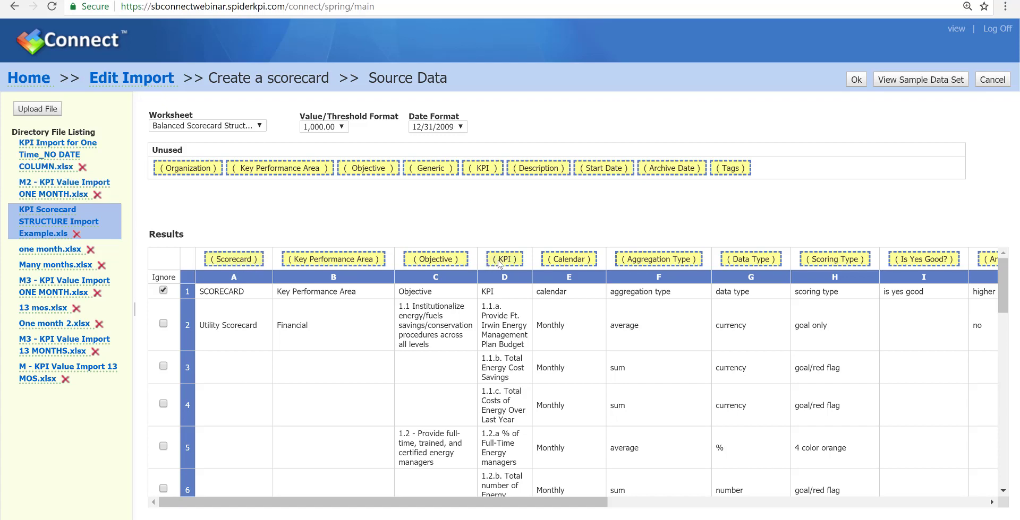
left_click_drag(499, 260, 780, 178)
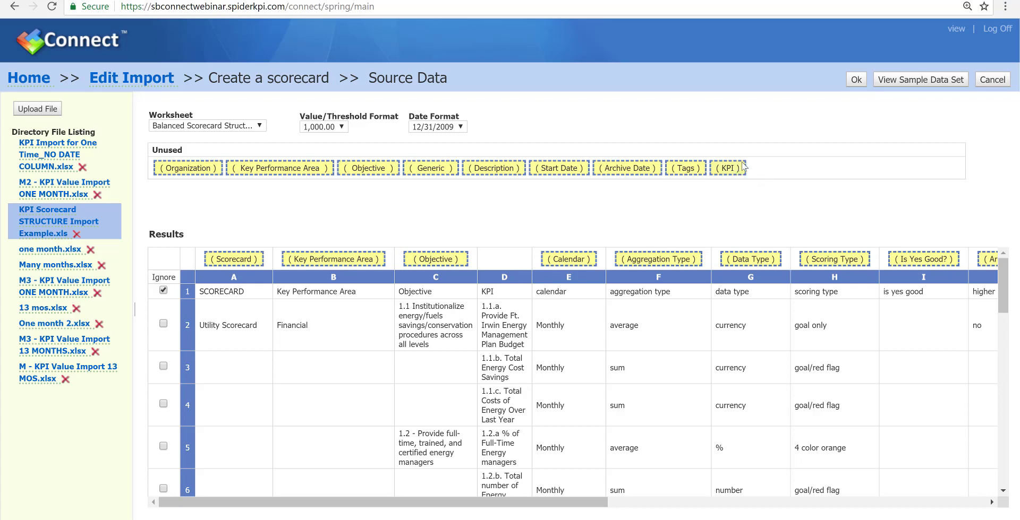
left_click_drag(733, 170, 492, 263)
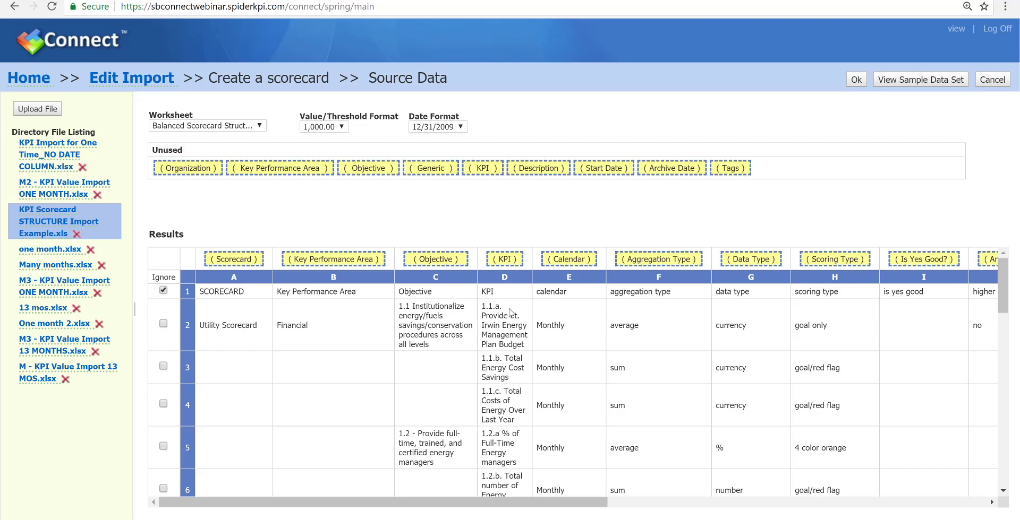
Step: Review the source data's rows and its scoring, weight and threshold columns, then accept the source data
scroll(615, 333, "down", 1)
scroll(615, 336, "down", 5)
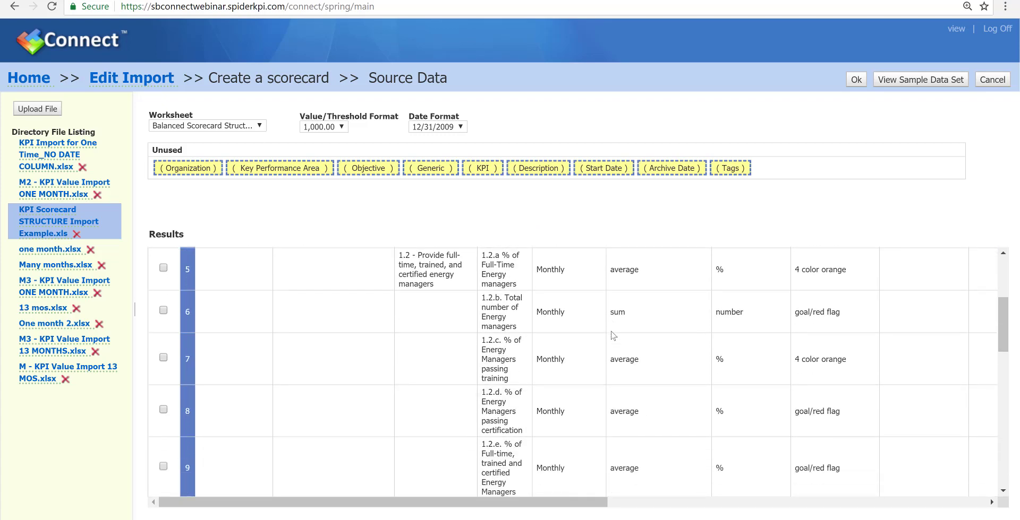
scroll(613, 337, "up", 6)
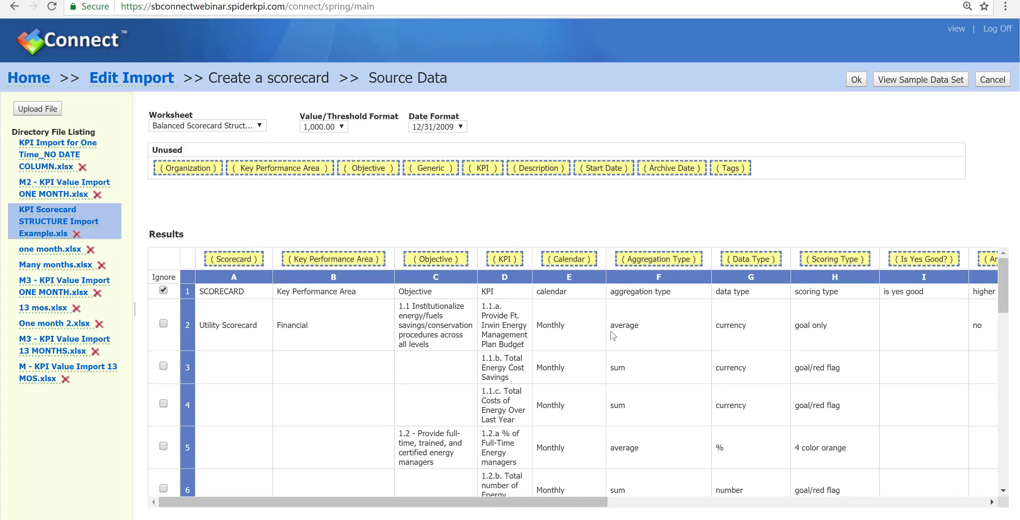
left_click(990, 504)
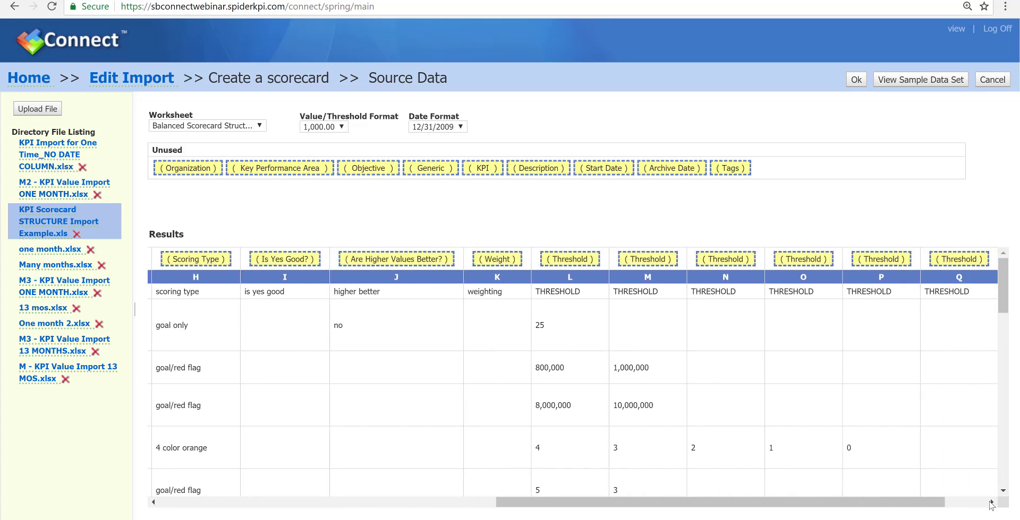
left_click(856, 79)
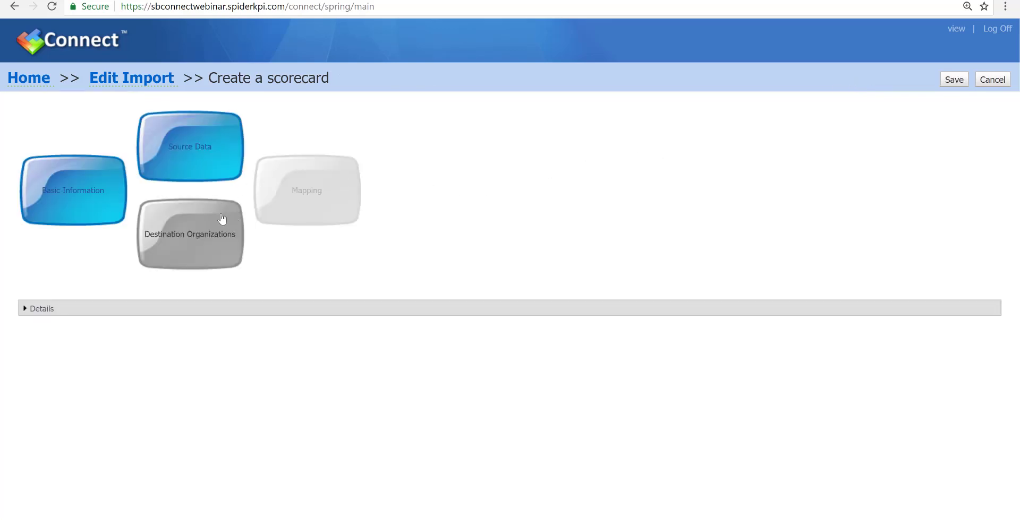
Step: Choose August 28 Utility Organization as the import's destination organization
left_click(222, 220)
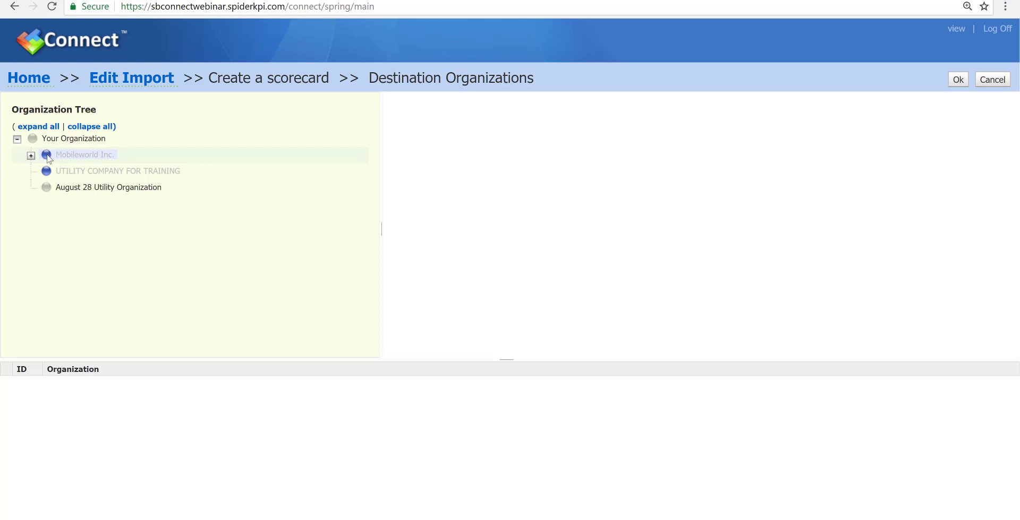
left_click(81, 171)
left_click(84, 158)
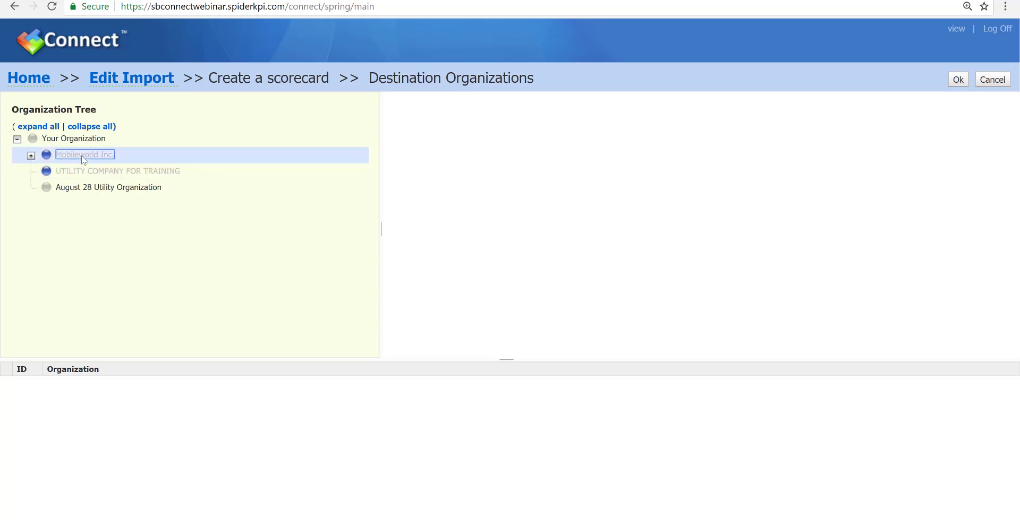
left_click(82, 175)
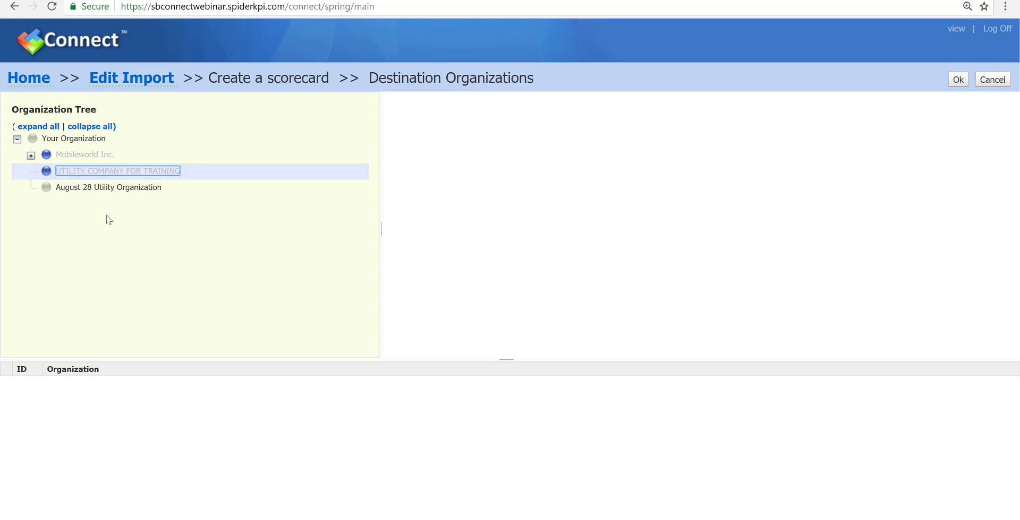
left_click(80, 189)
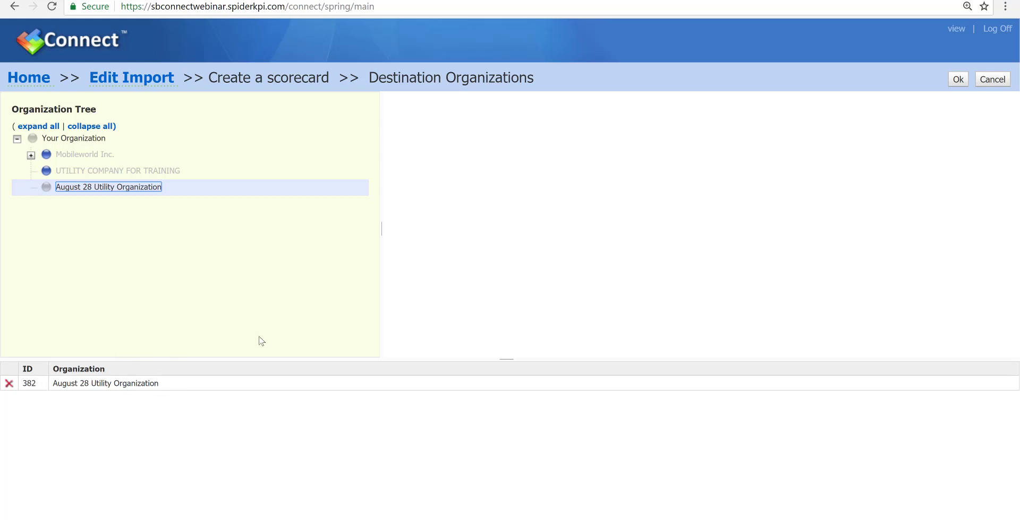
Step: Accept the destination organization, and map the Utility Scorecard source data to August 28 Utility Organization
left_click(960, 81)
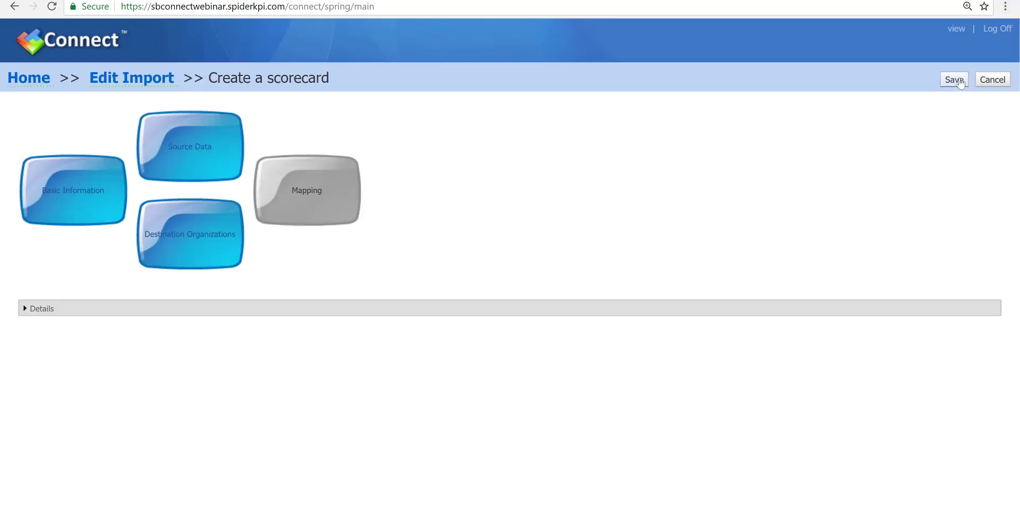
left_click(317, 179)
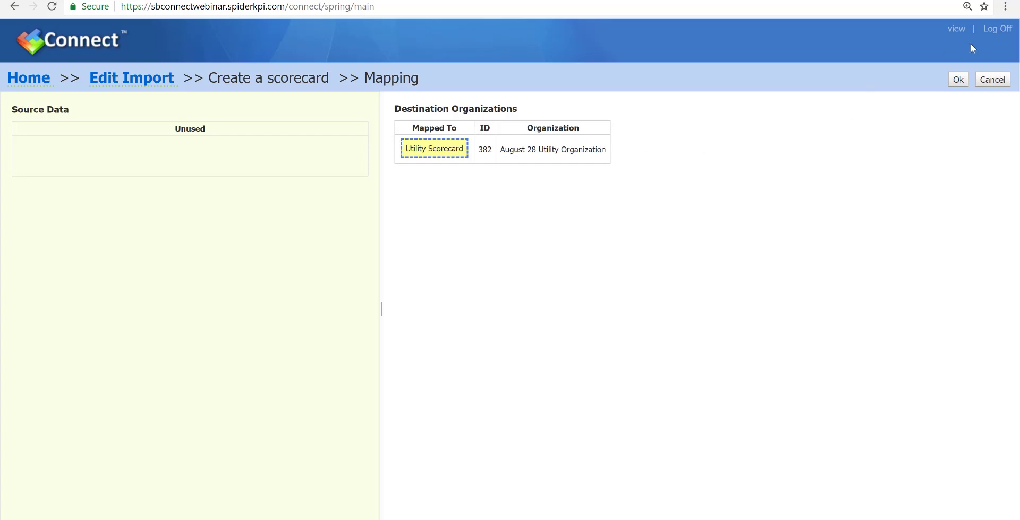
left_click(956, 80)
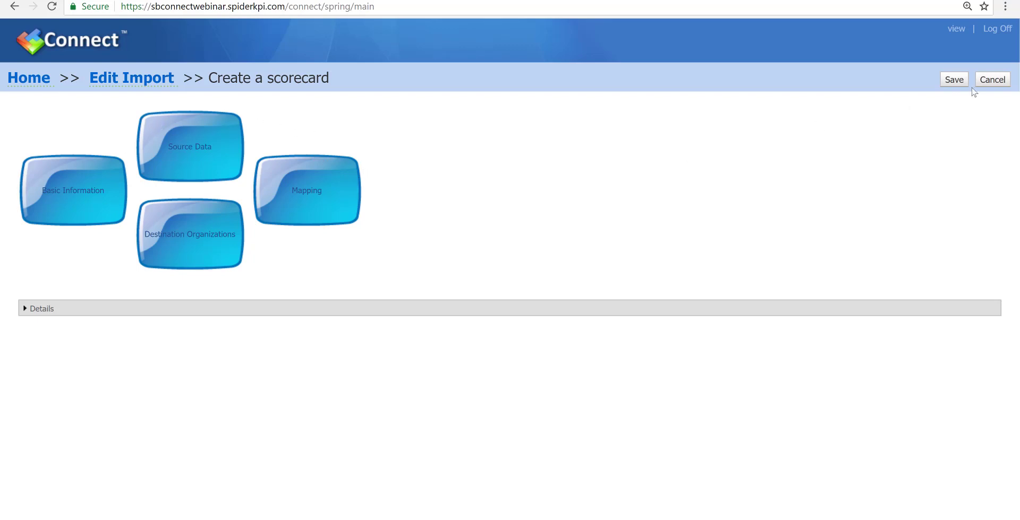
Step: Save the Create a scorecard import and run it immediately
left_click(957, 80)
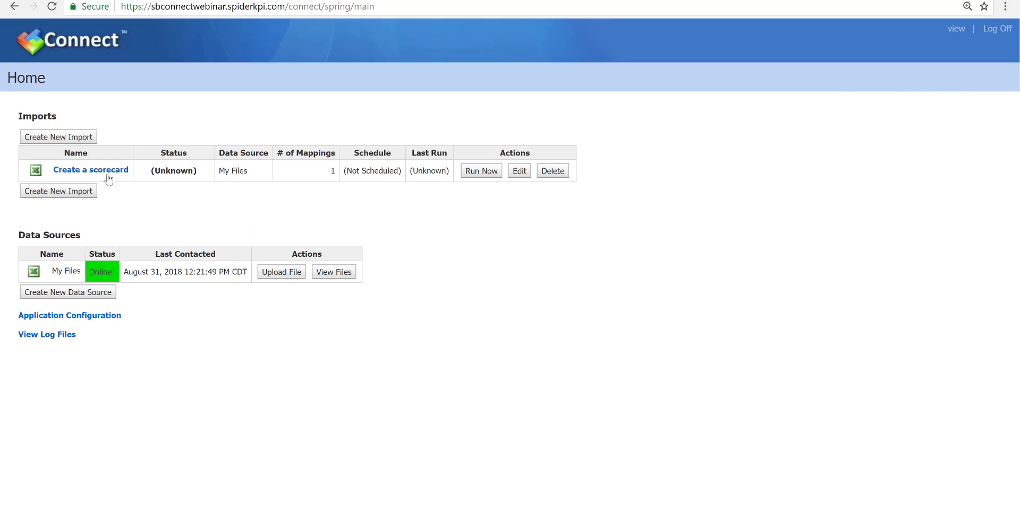
left_click(485, 176)
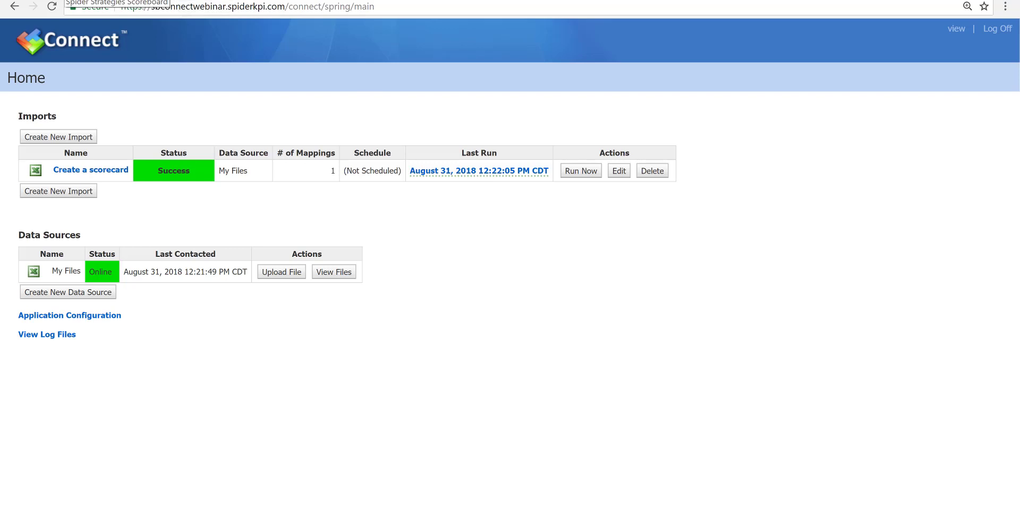
Step: Switch to Scoreboard, reload the page and change the active organization to August 28 Utility Organization
key("ctrl+Tab")
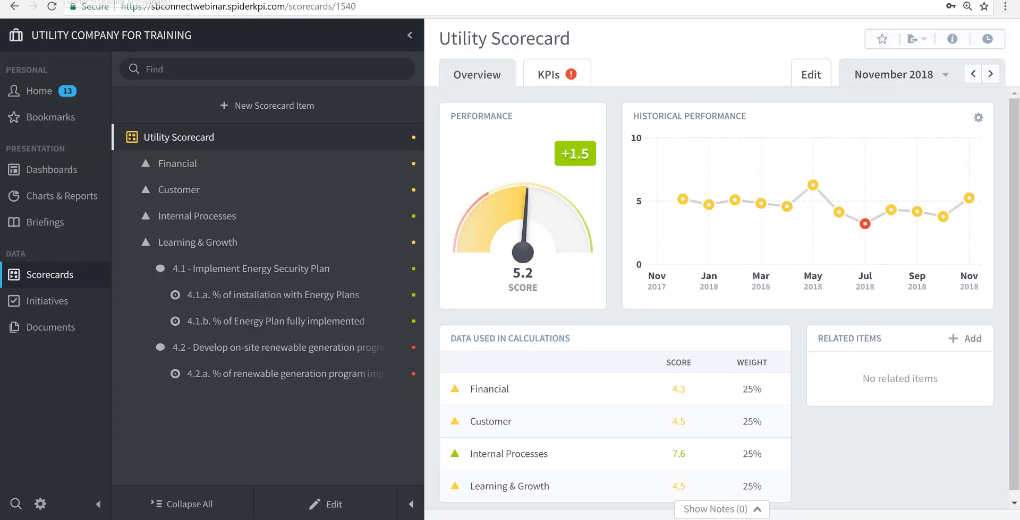
left_click(52, 8)
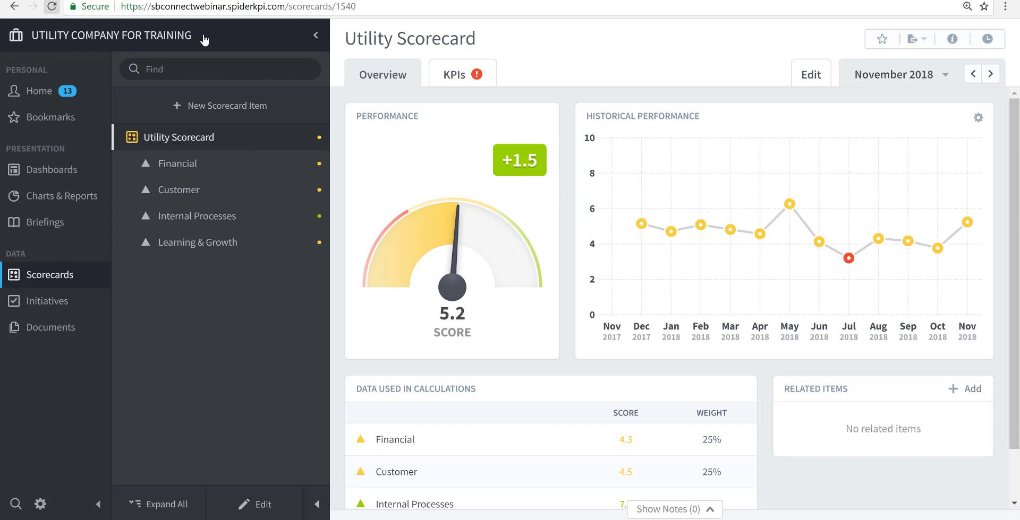
left_click(216, 41)
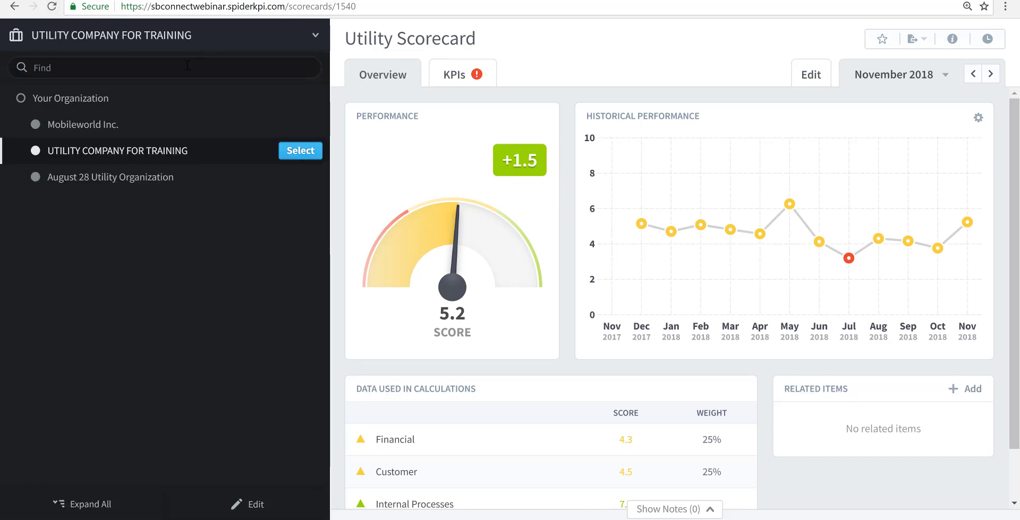
left_click(117, 181)
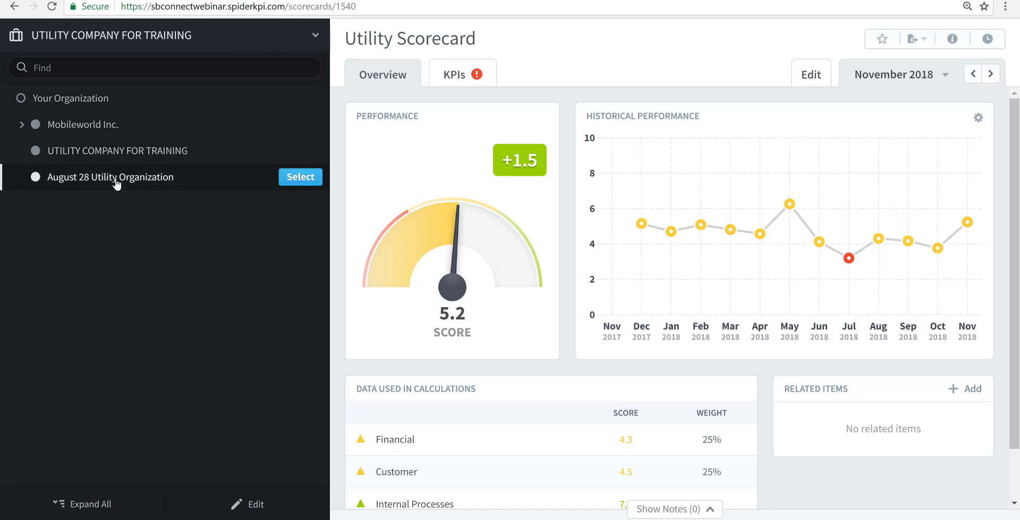
left_click(301, 179)
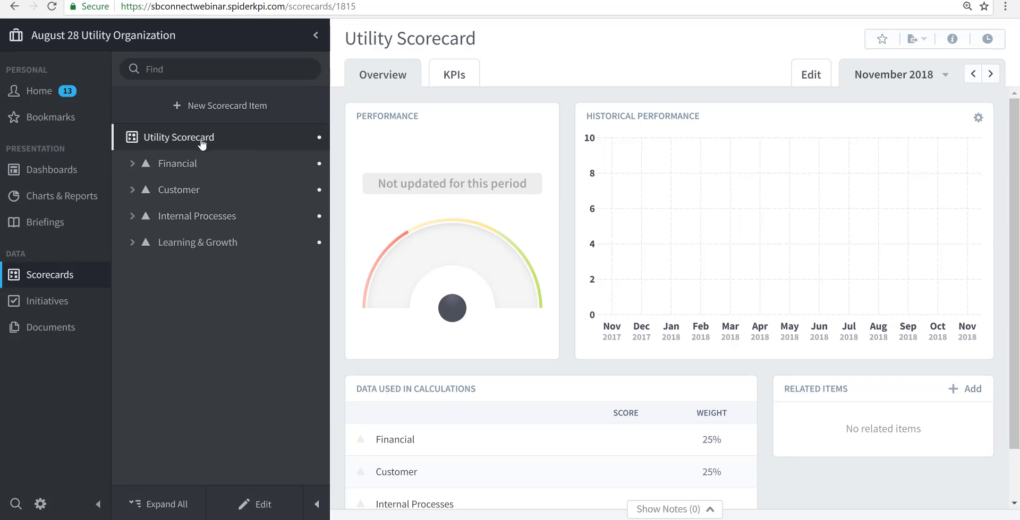
Step: Expand Financial with its objectives 1.1 and 1.2, and view the overviews of KPIs 1.1.a and 1.1.c
left_click(132, 165)
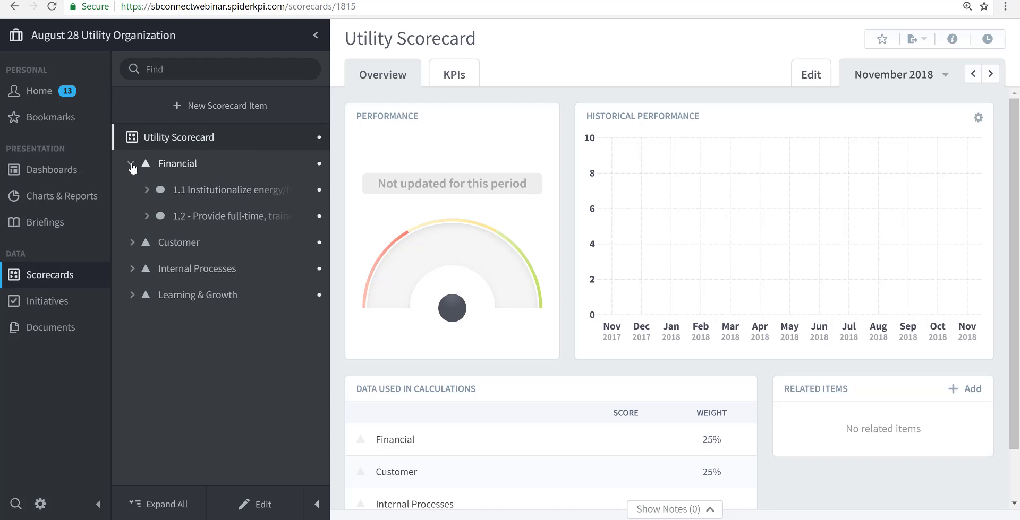
left_click(147, 192)
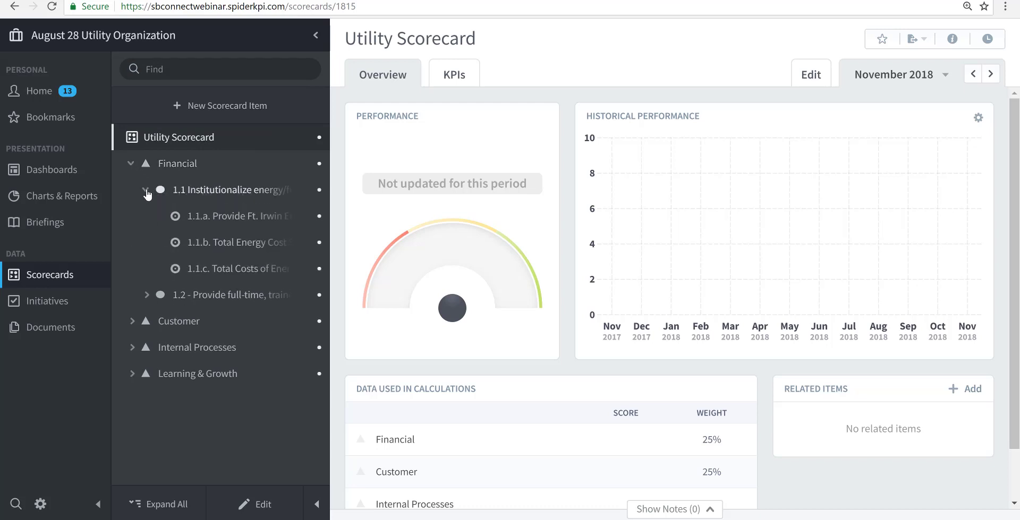
left_click(148, 296)
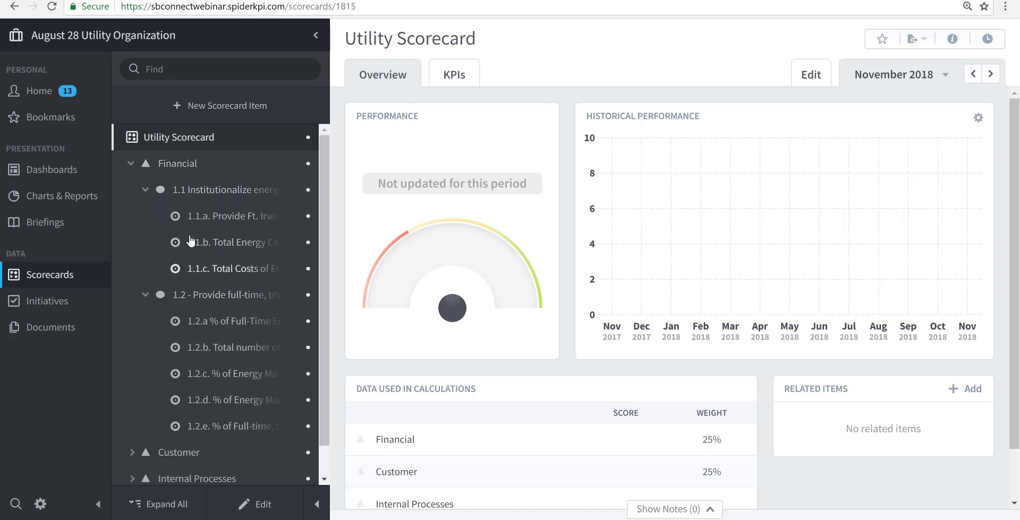
left_click(230, 224)
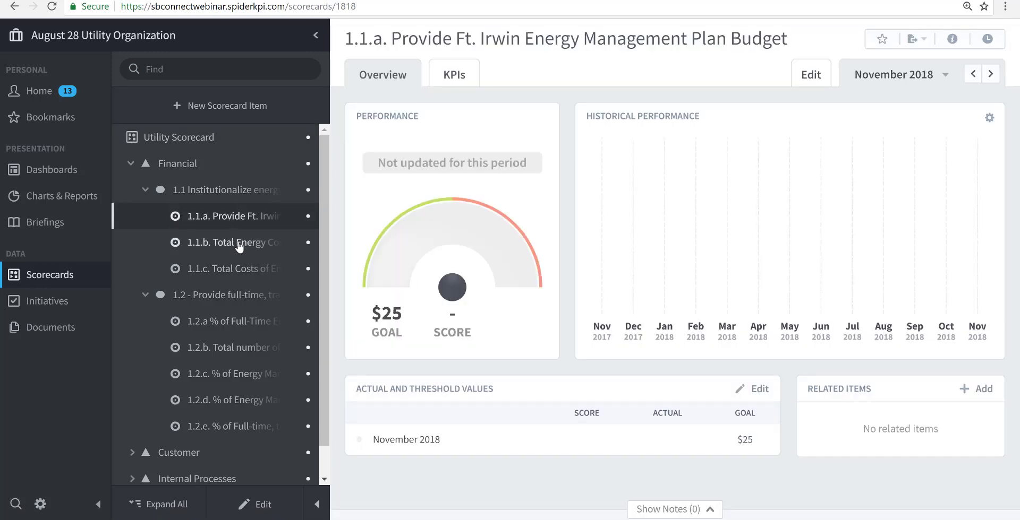
left_click(242, 269)
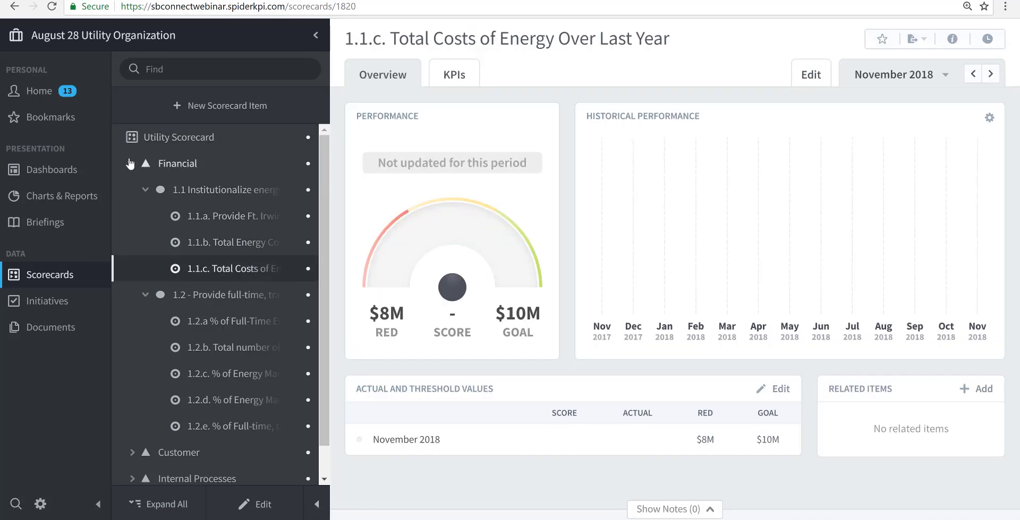
Step: Expand the whole Utility Scorecard tree and review all its perspectives, objectives and KPIs
left_click(168, 505)
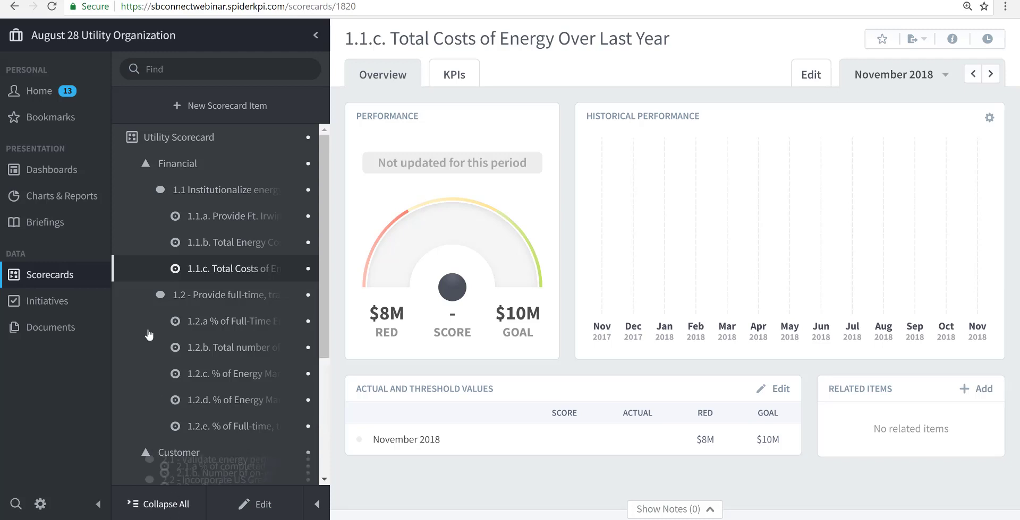
scroll(177, 249, "down", 7)
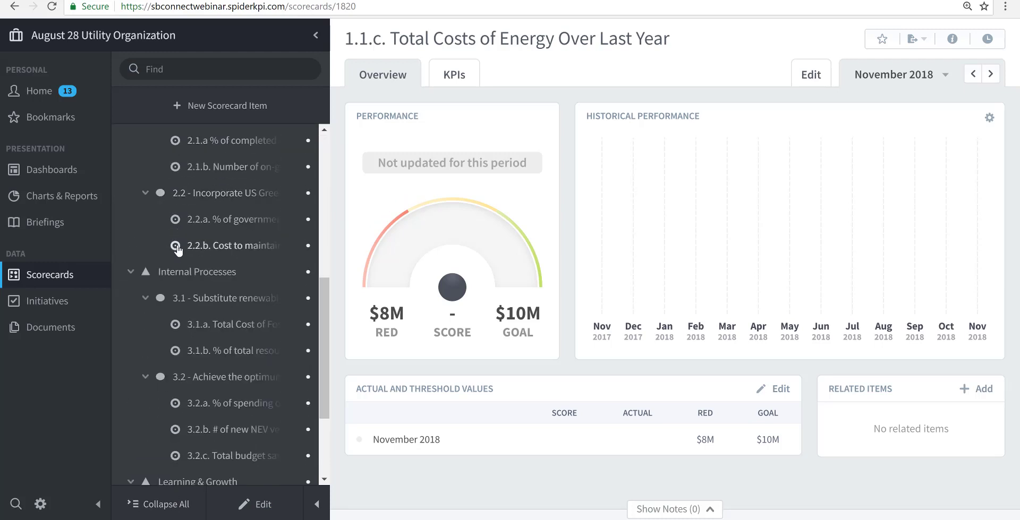
scroll(178, 249, "down", 3)
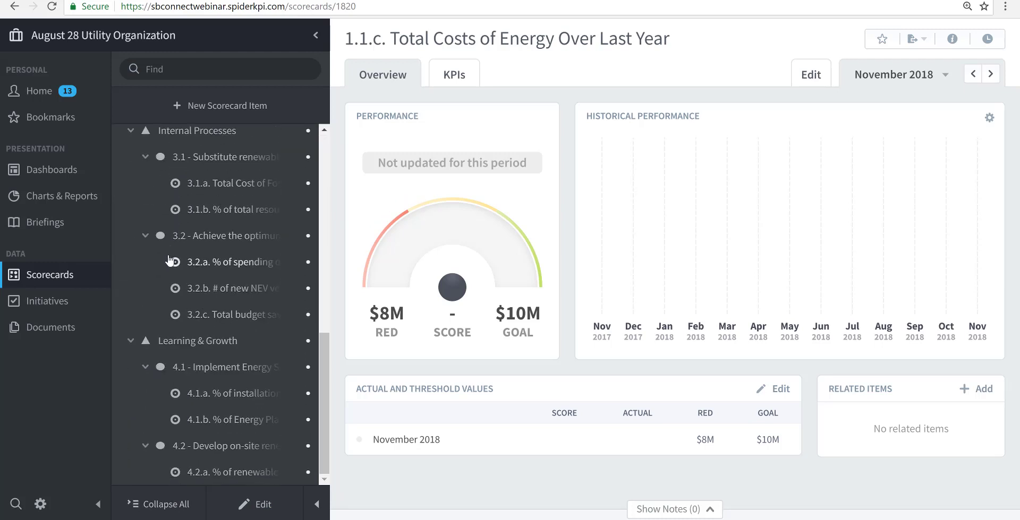
scroll(170, 260, "up", 10)
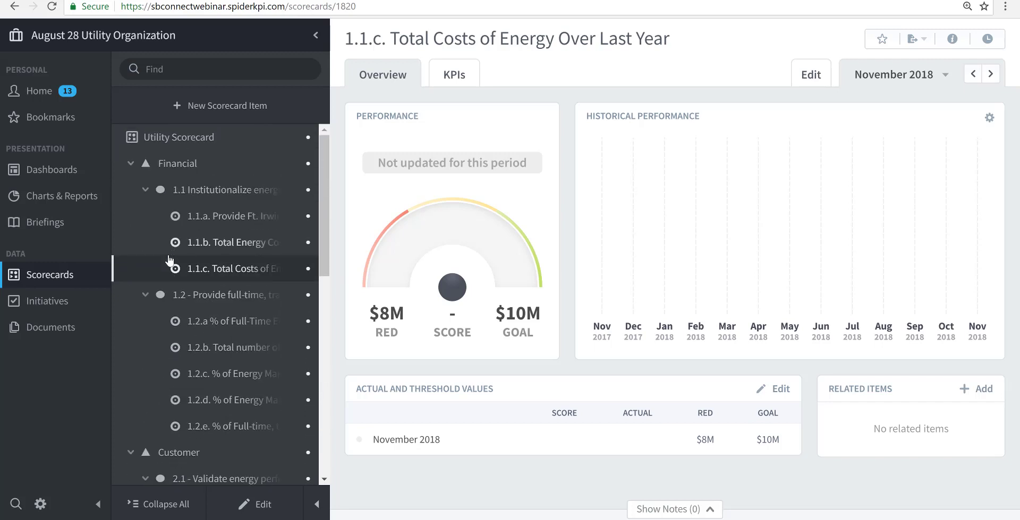
scroll(169, 260, "down", 10)
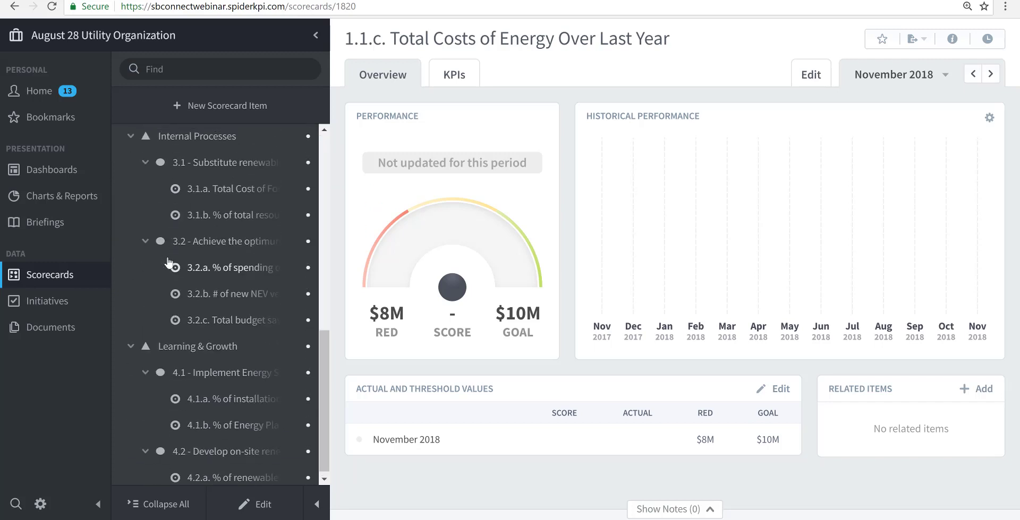
scroll(169, 262, "up", 10)
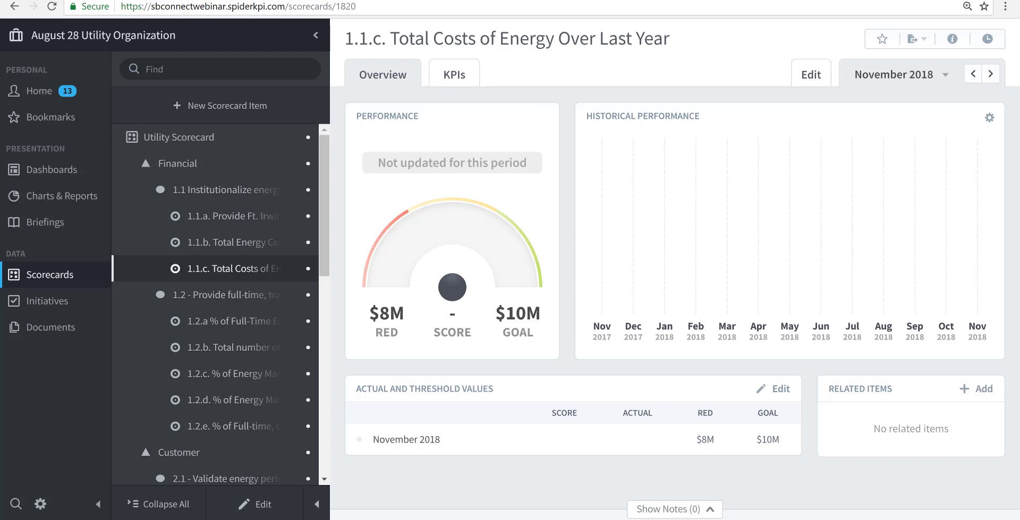
Step: Switch to PowerPoint, present the Connect slides from slide 28 through slide 45, and end the slide show
mouse_move(474, 519)
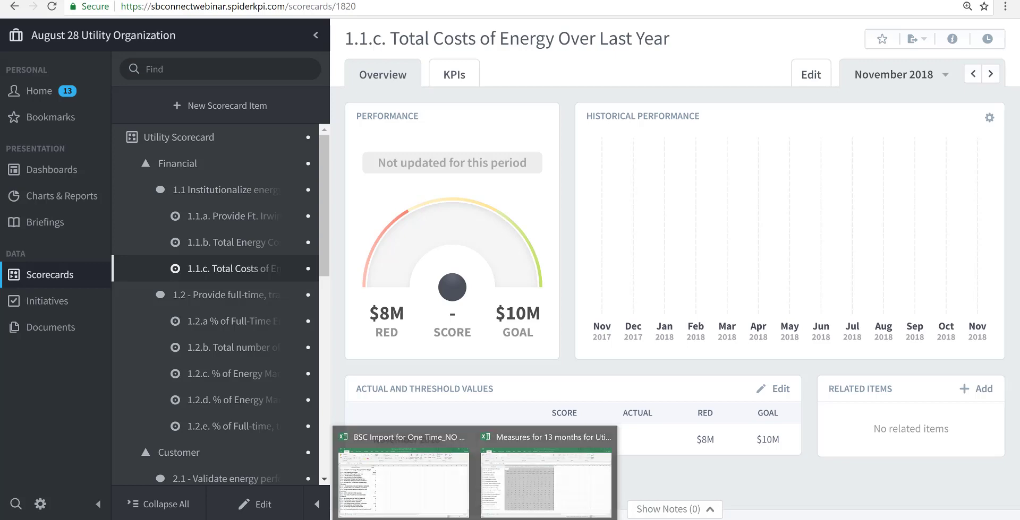
left_click(509, 519)
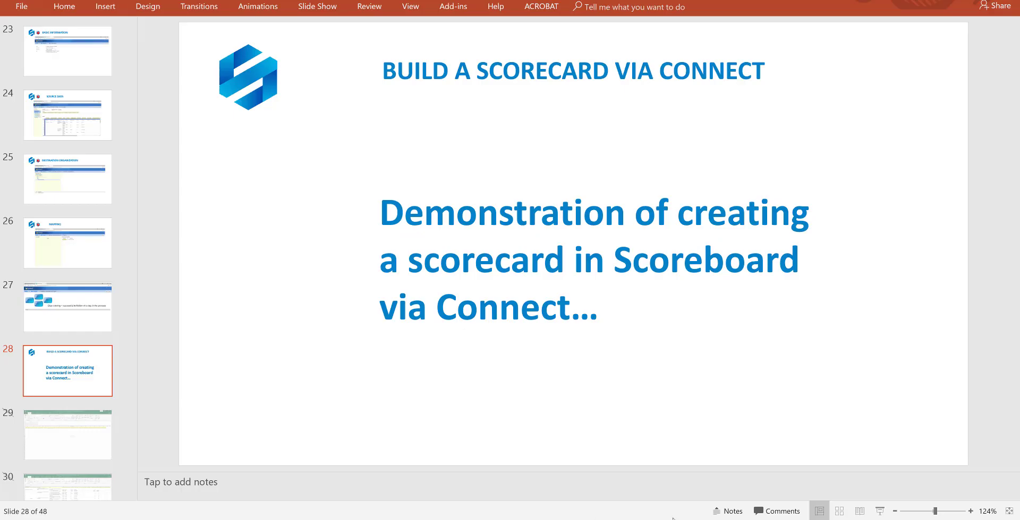
left_click(881, 511)
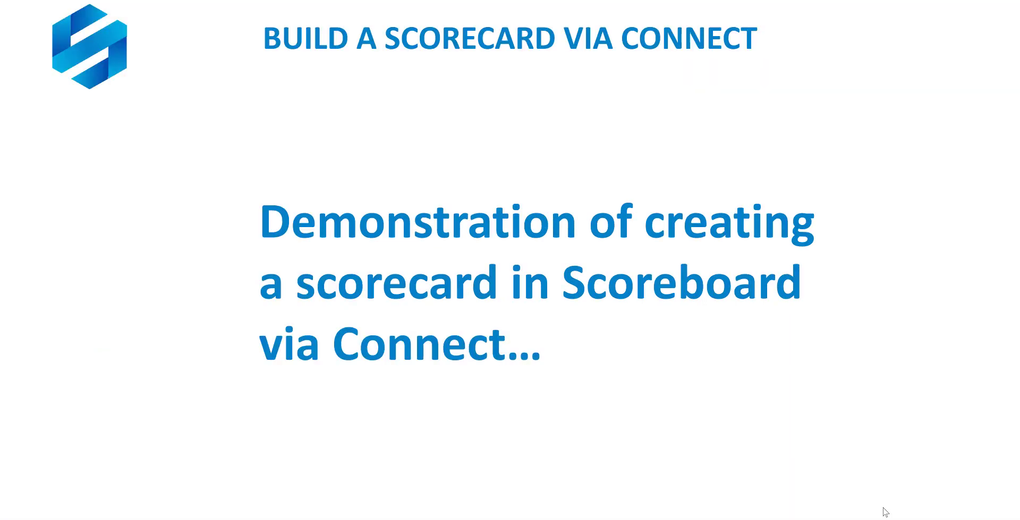
key("Right")
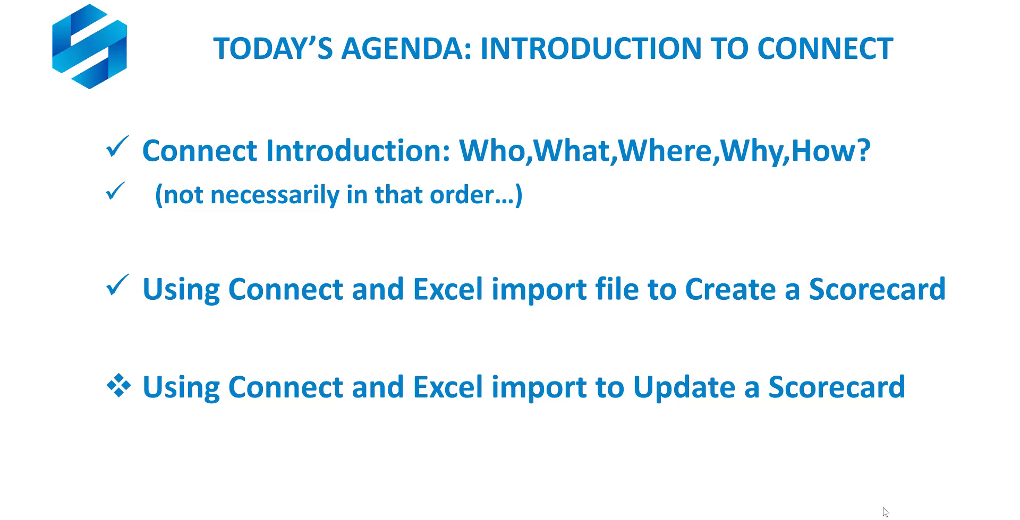
key("alt+Tab")
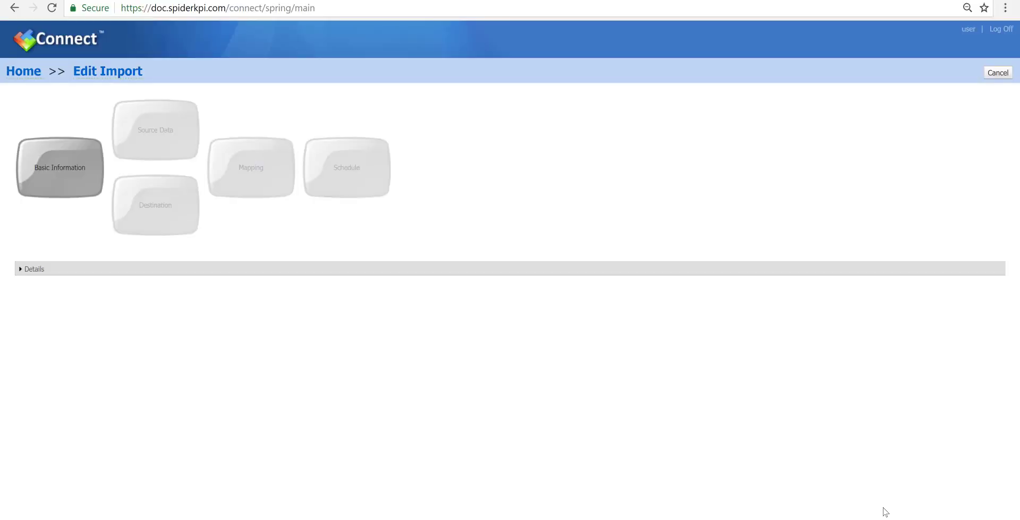
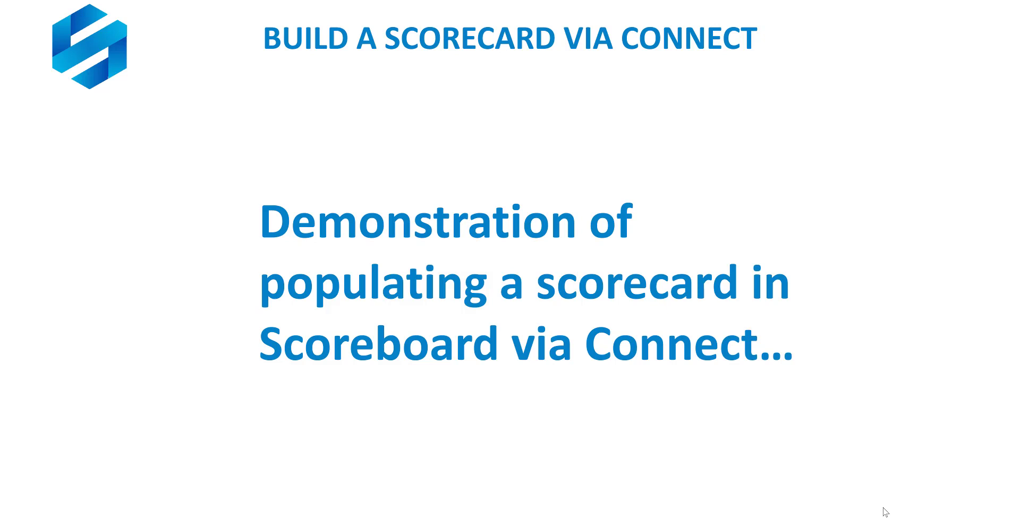
key("Escape")
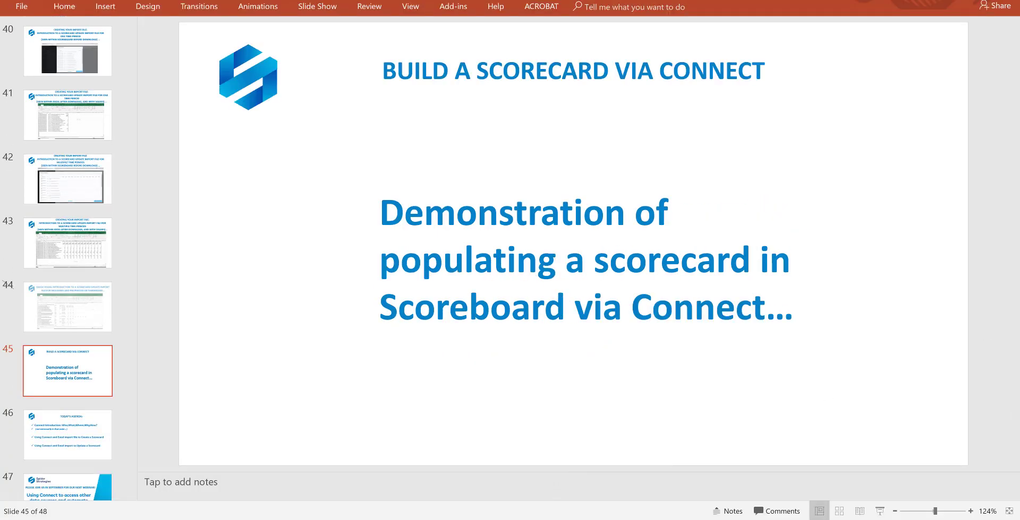
Step: Switch back to Scoreboard and collapse Financial, Customer, Internal Processes and Learning & Growth in the scorecard tree
key("alt+Tab")
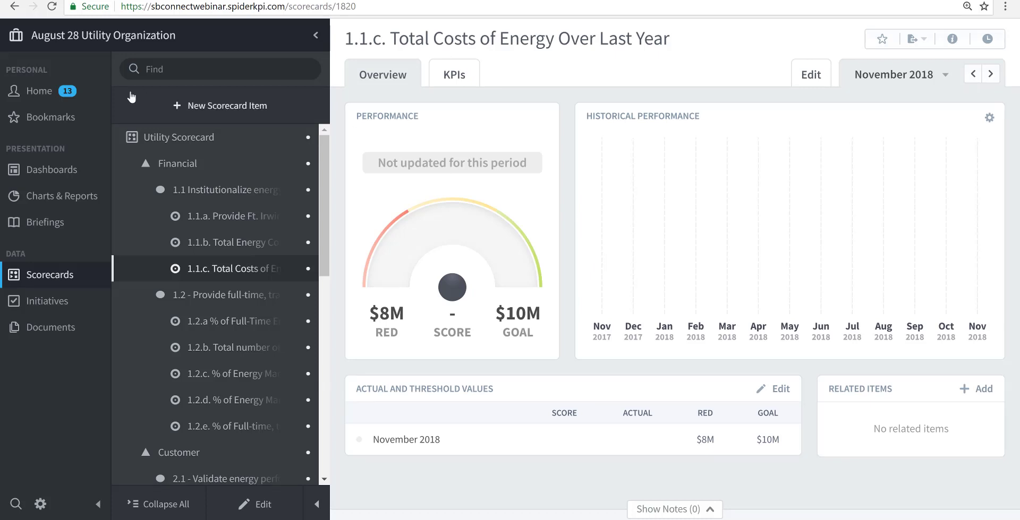
left_click(131, 166)
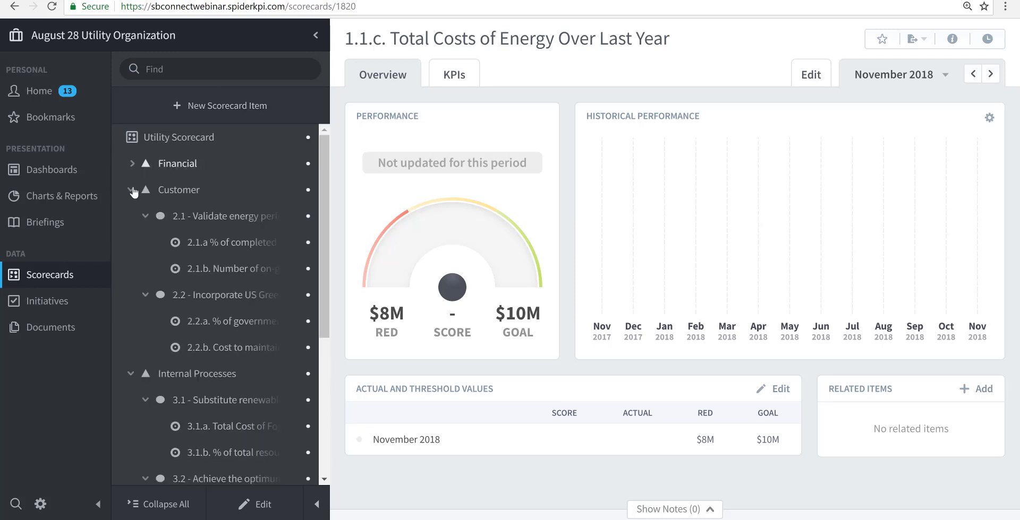
left_click(131, 191)
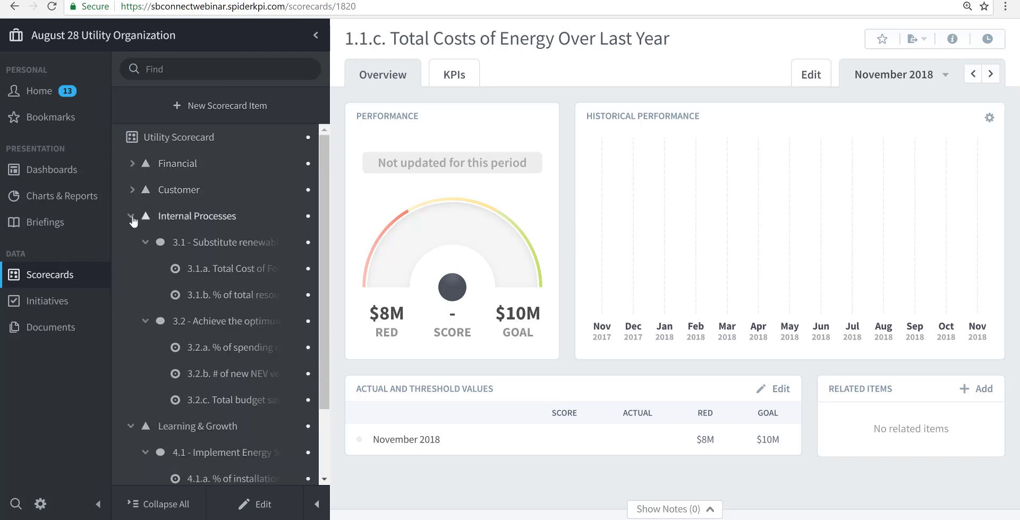
left_click(132, 217)
left_click(131, 244)
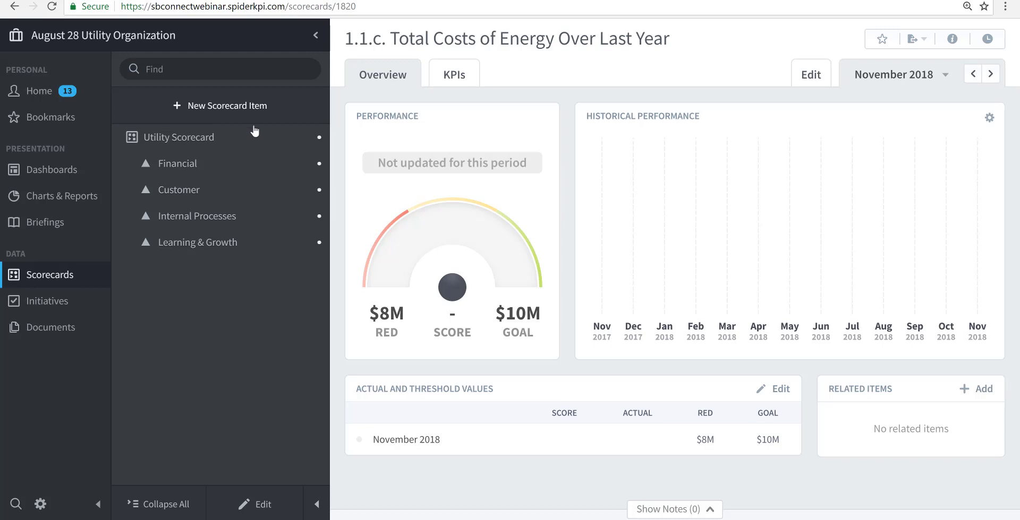
Step: Compare the Send To options available for the Utility Scorecard's KPIs view and its Overview
left_click(177, 138)
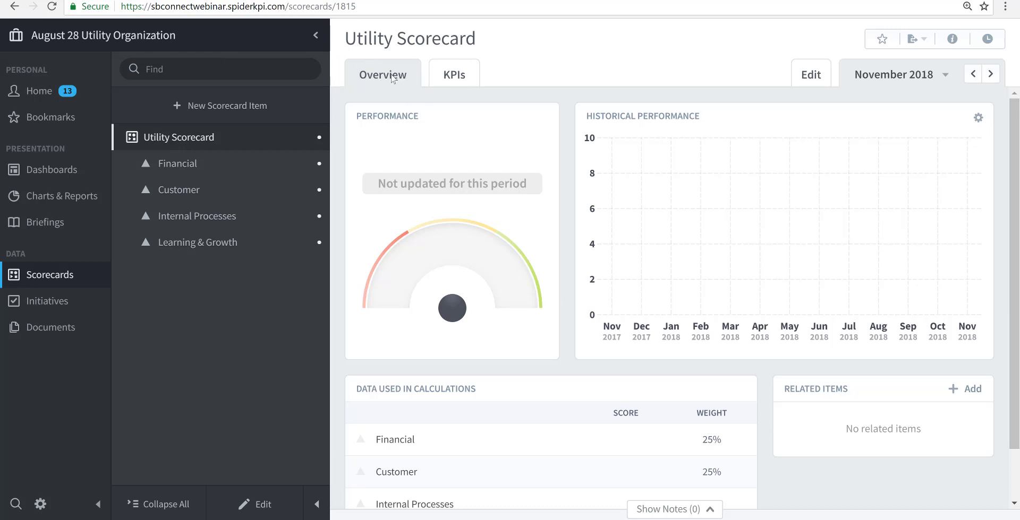
left_click(460, 79)
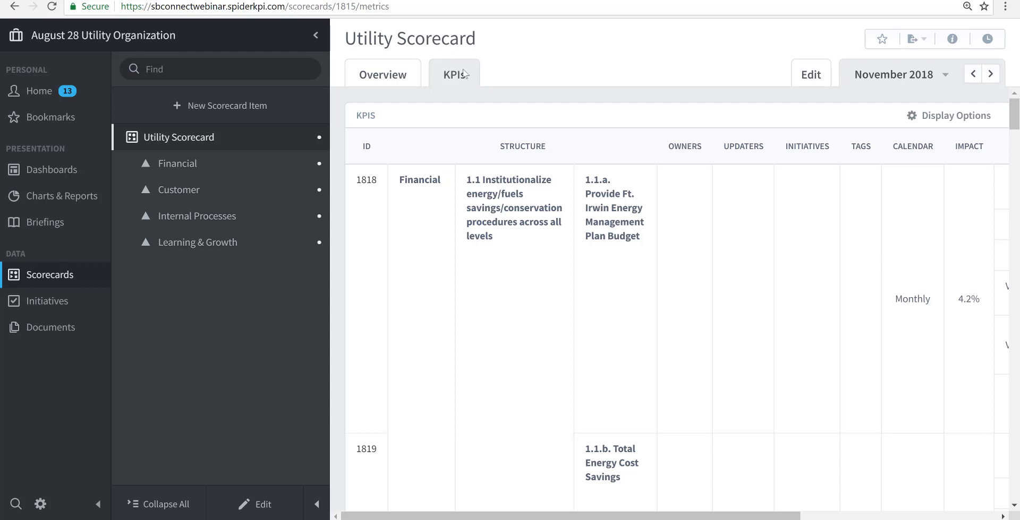
left_click(925, 40)
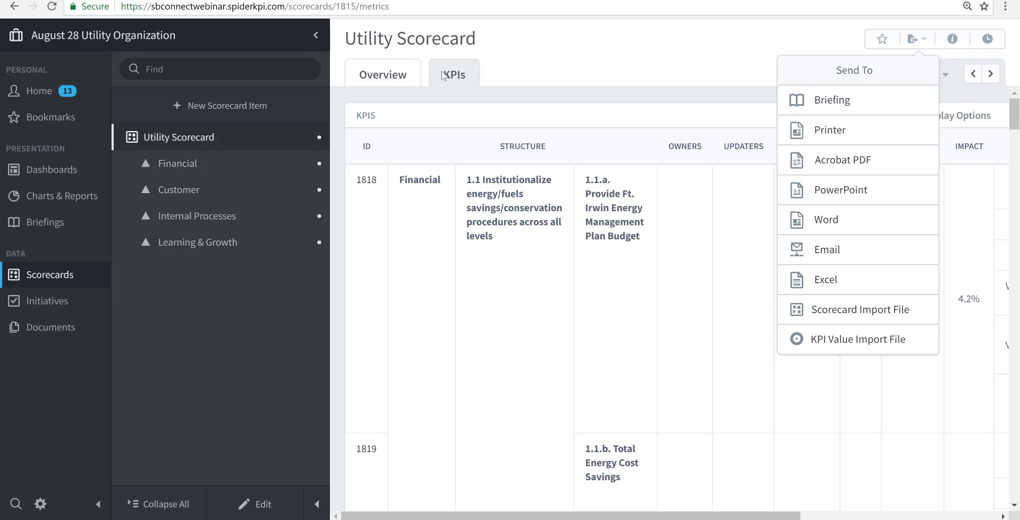
left_click(602, 53)
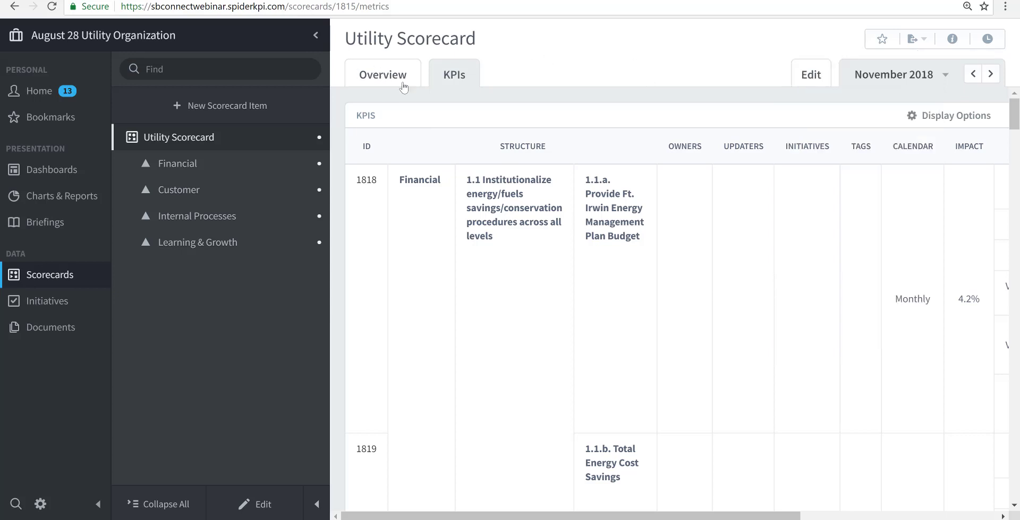
left_click(392, 80)
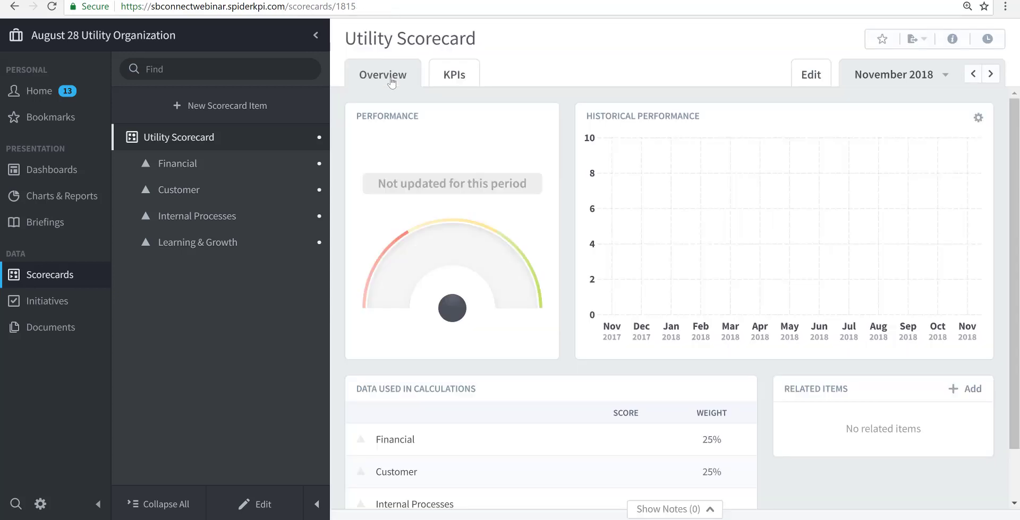
left_click(926, 40)
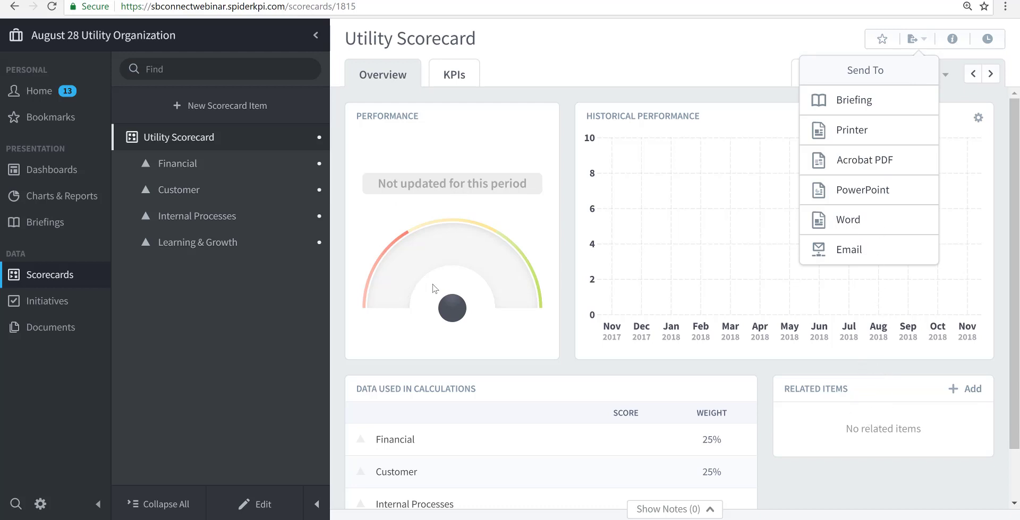
Step: Start a KPI Value Import File from the Utility Scorecard's KPIs view for August 28 Utility Organization, including its descendants
left_click(454, 77)
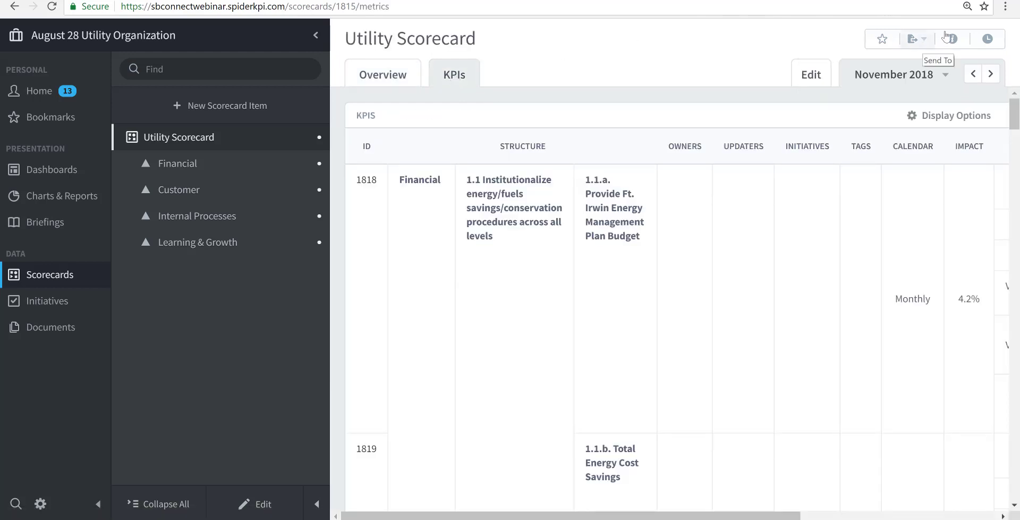
left_click(914, 39)
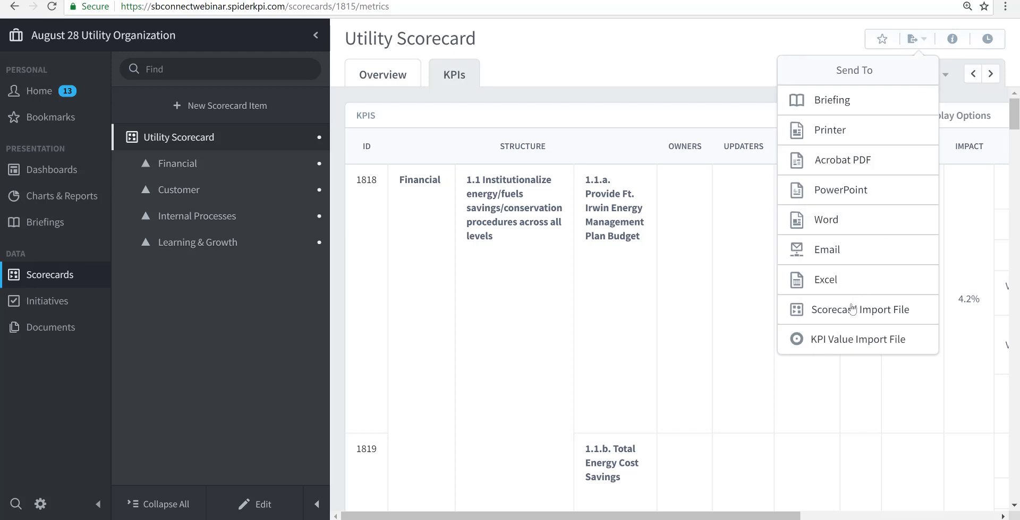
left_click(851, 340)
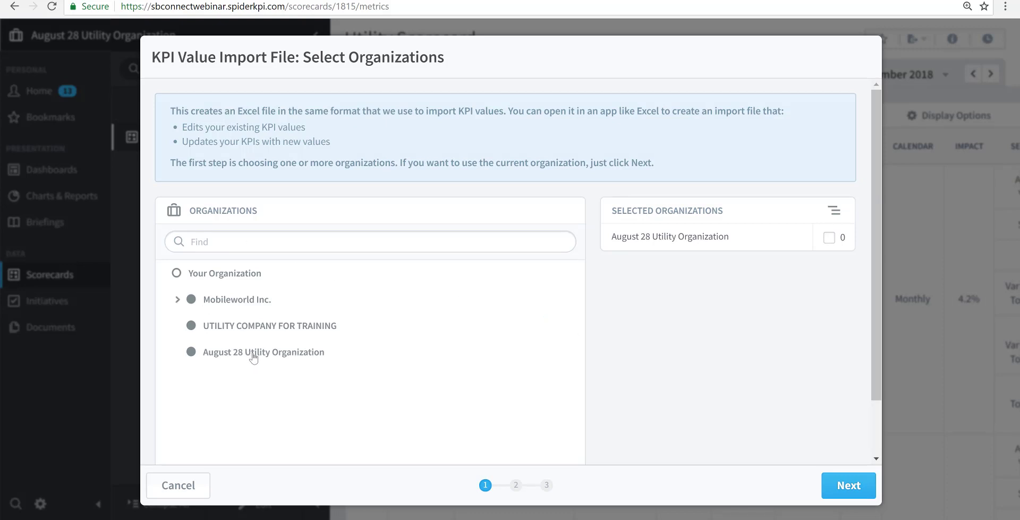
mouse_move(253, 358)
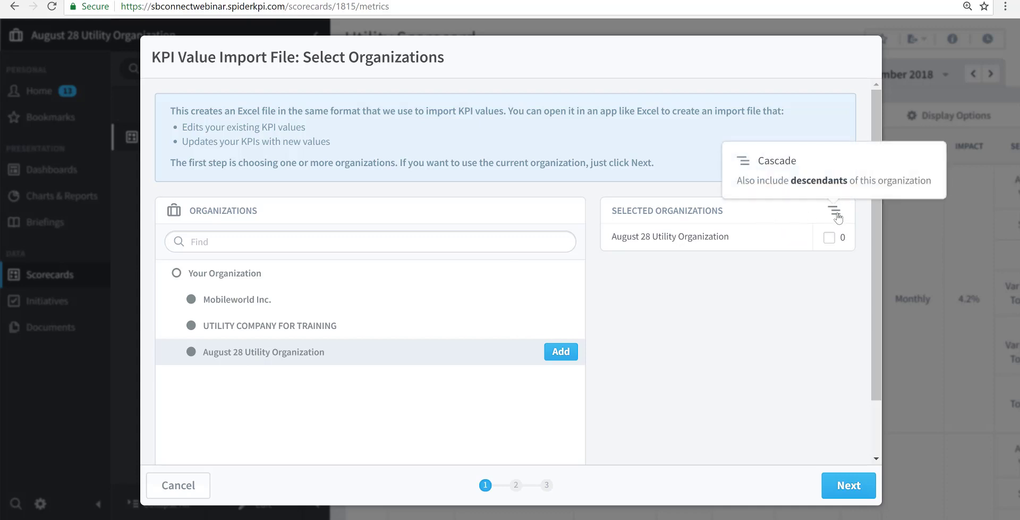
left_click(830, 240)
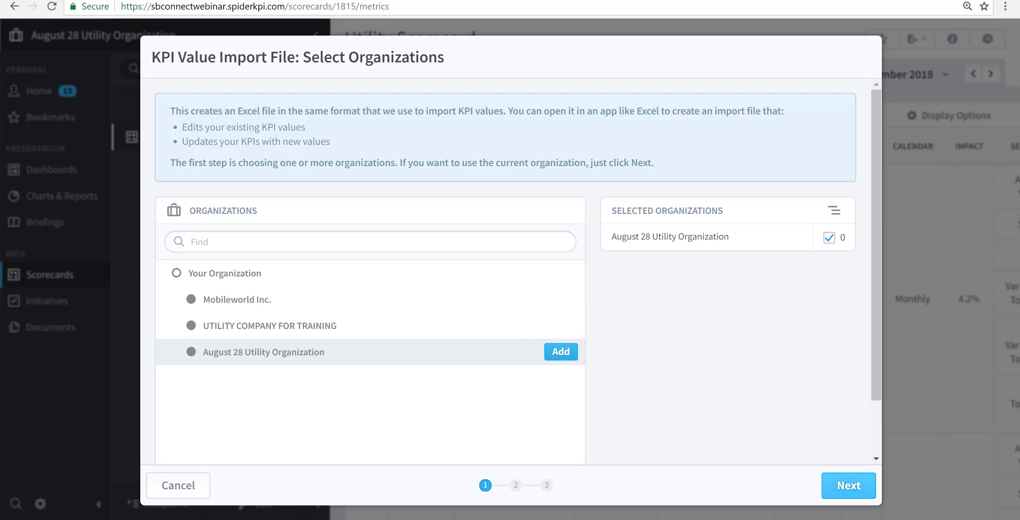
left_click(855, 487)
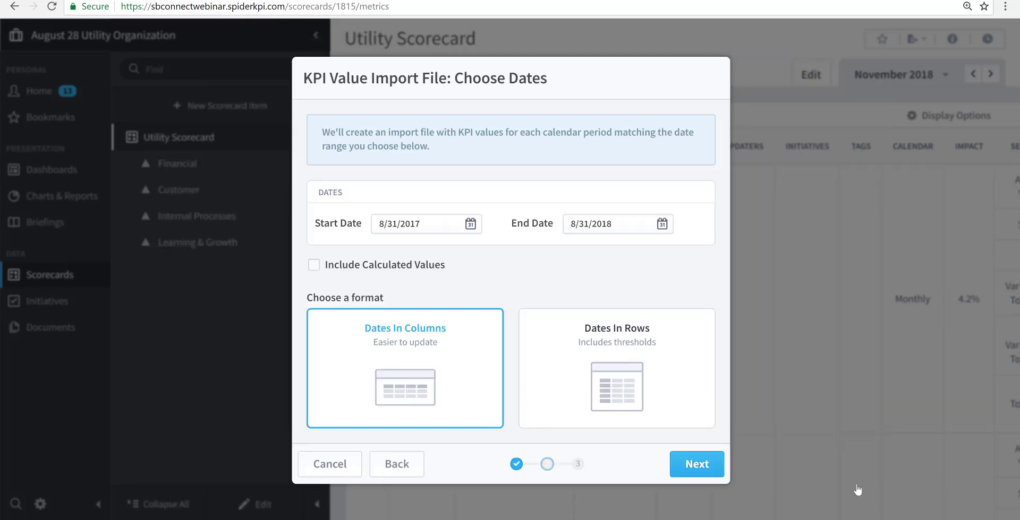
Step: Set the import file's start date to 11/1/2017
left_click(467, 225)
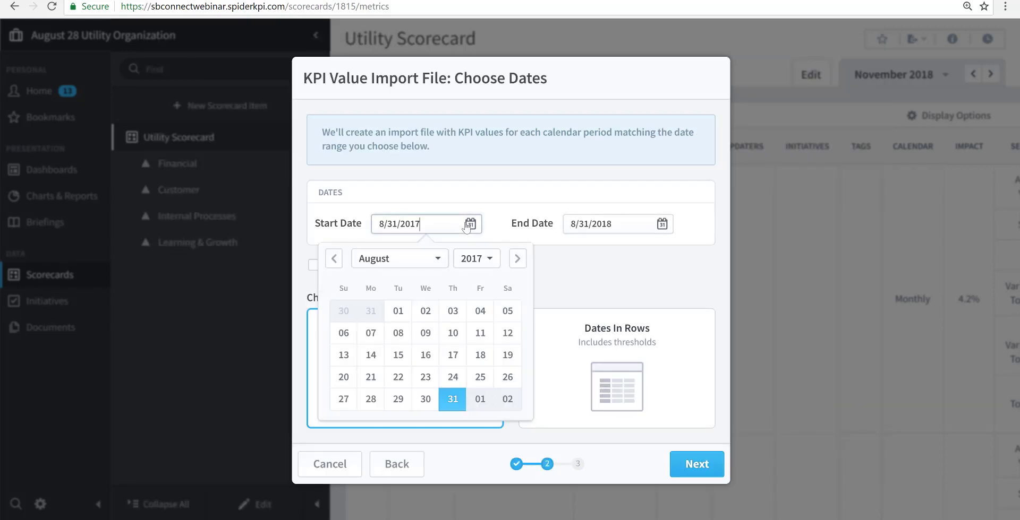
left_click(525, 265)
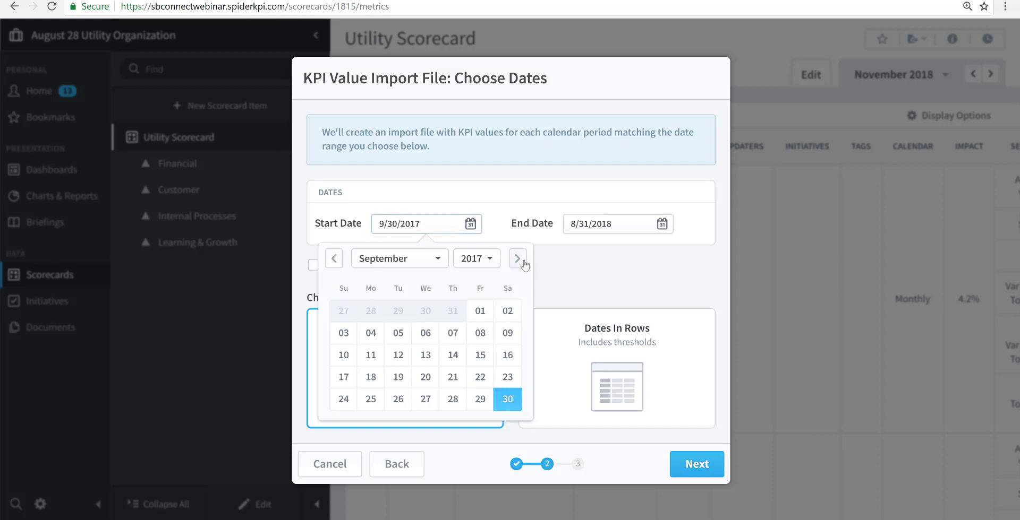
left_click(525, 265)
left_click(525, 265)
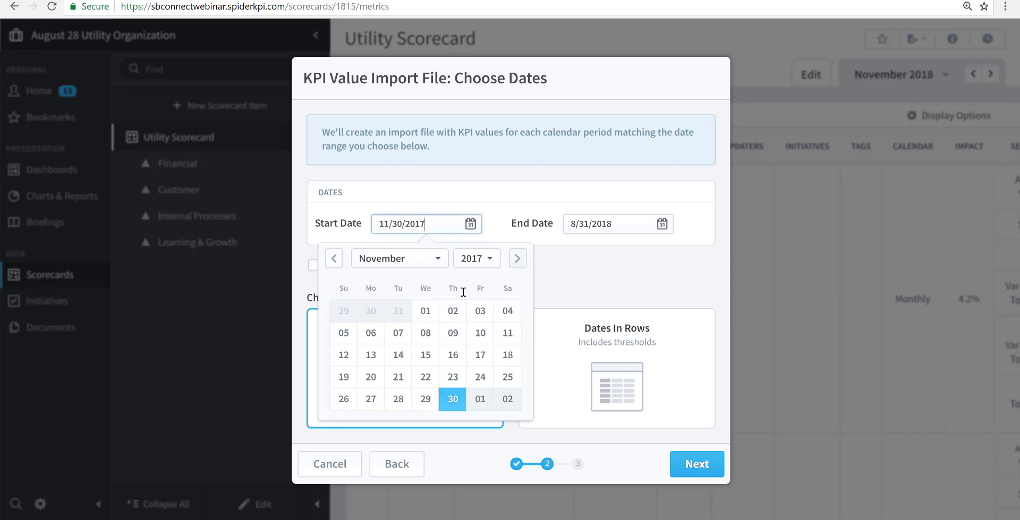
left_click(426, 312)
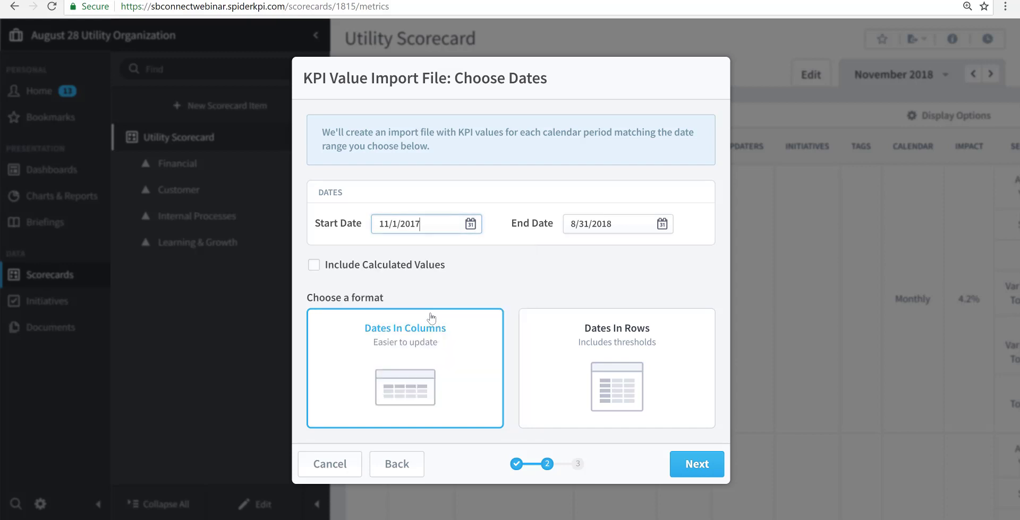
Step: Set the import file's end date to 11/30/2017
left_click(631, 227)
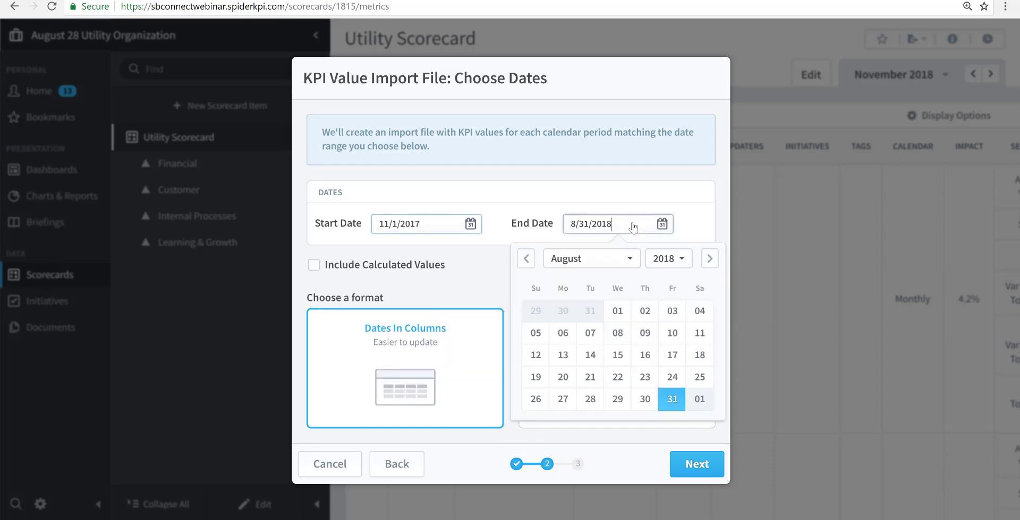
left_click(527, 259)
left_click(526, 259)
left_click(526, 259)
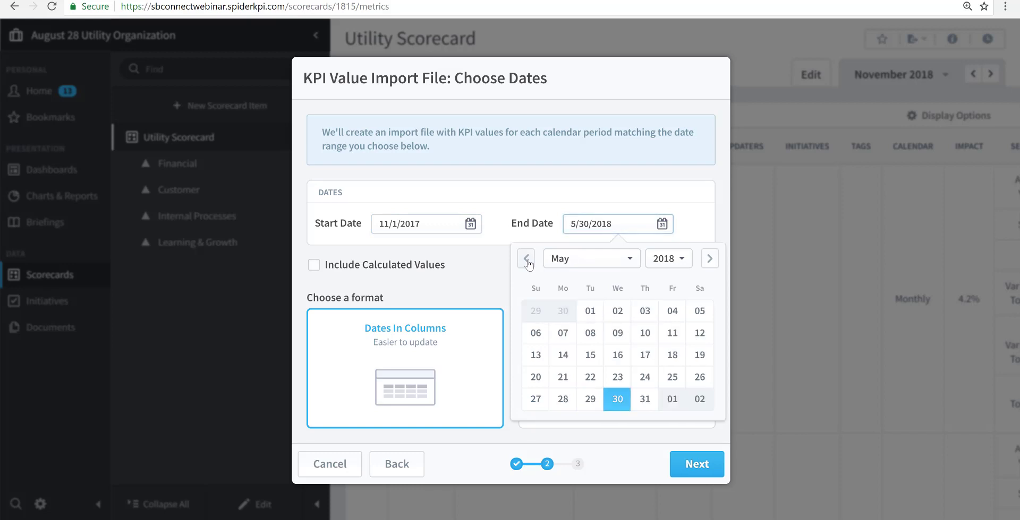
left_click(526, 259)
left_click(526, 259)
left_click(527, 259)
left_click(526, 259)
left_click(527, 259)
left_click(527, 260)
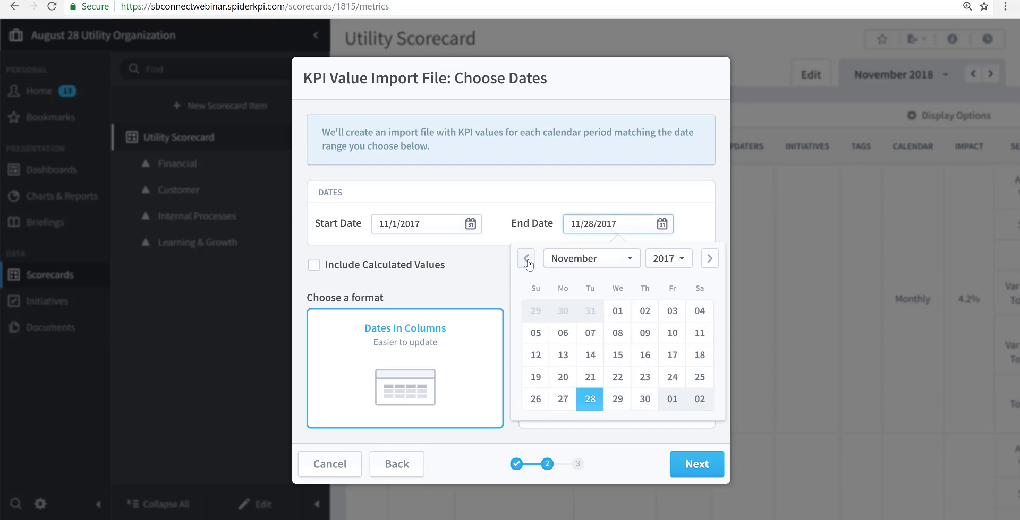
left_click(646, 402)
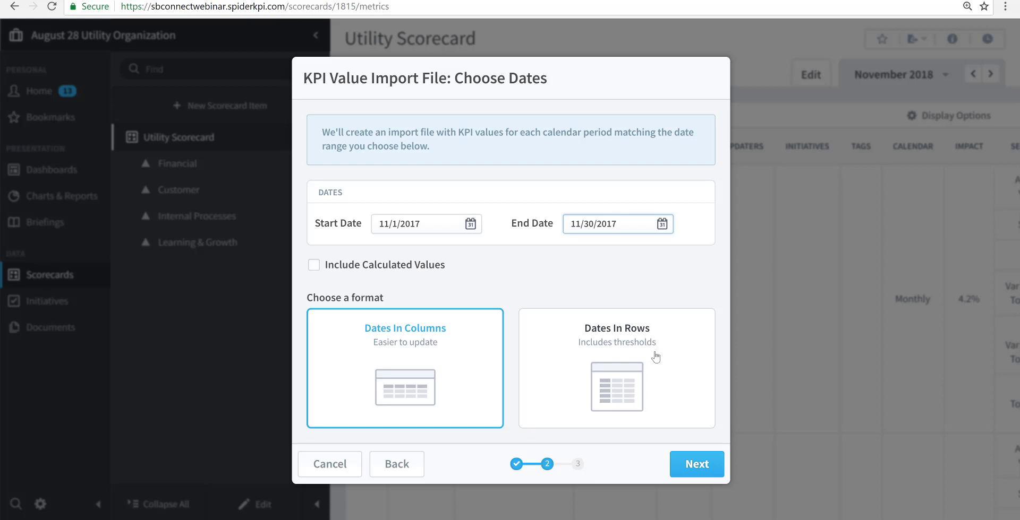
Step: Choose the Dates In Columns format for the KPI values and download the import file
left_click(627, 347)
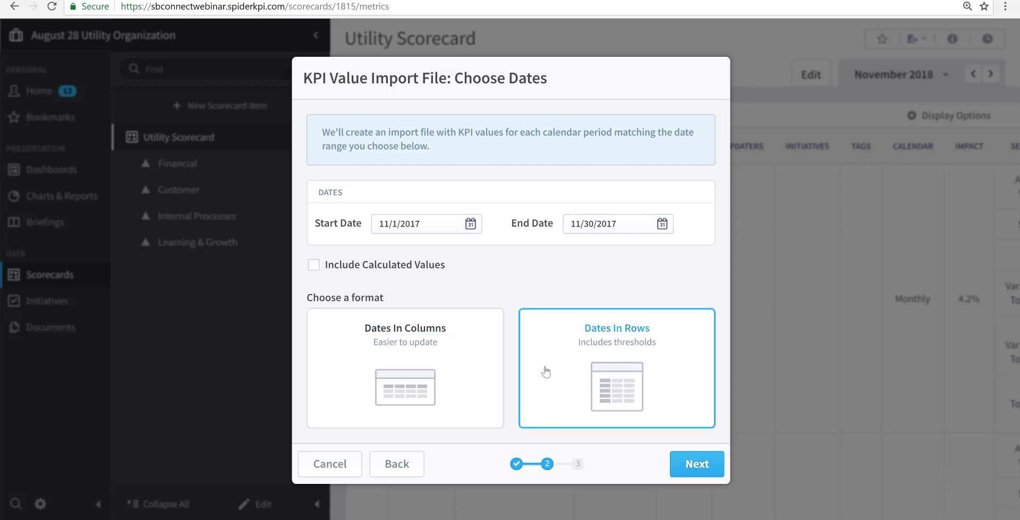
left_click(400, 348)
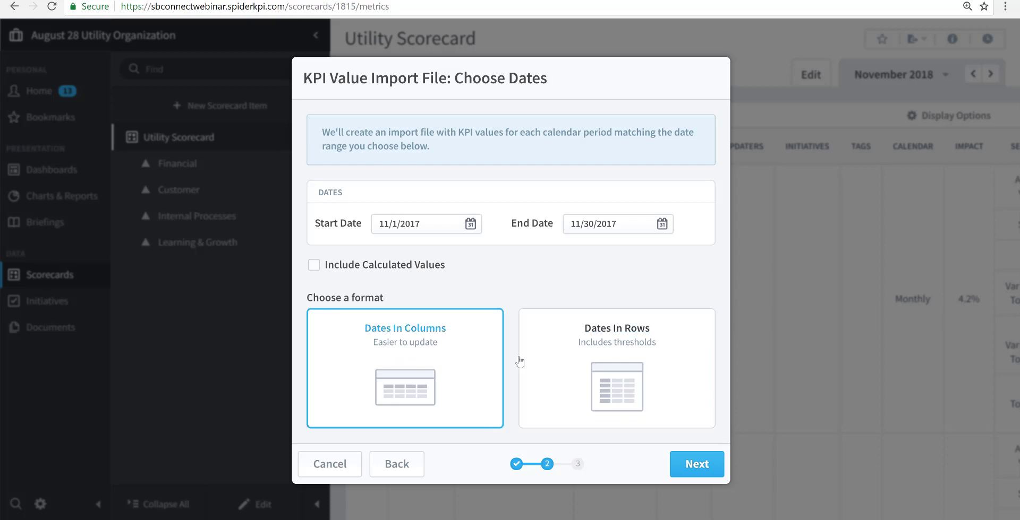
left_click(698, 465)
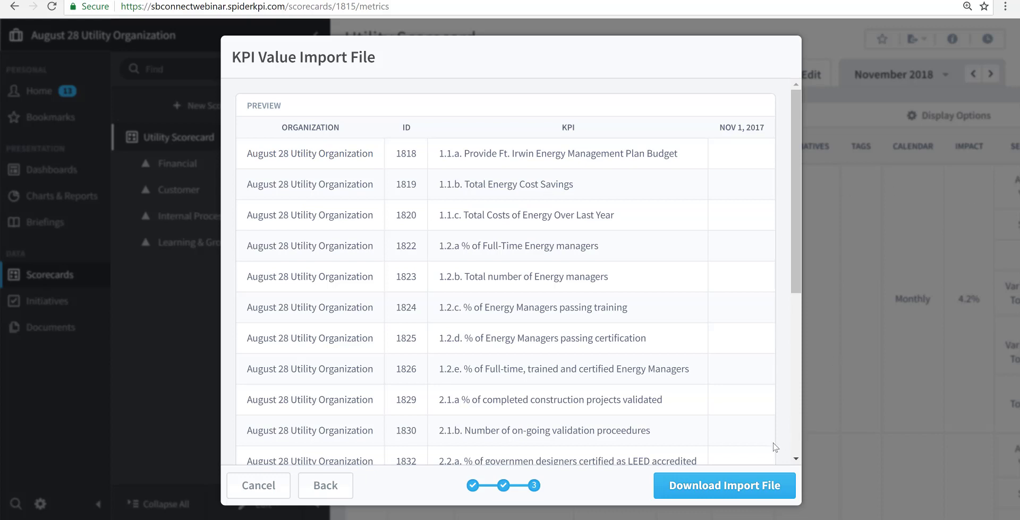
left_click(732, 490)
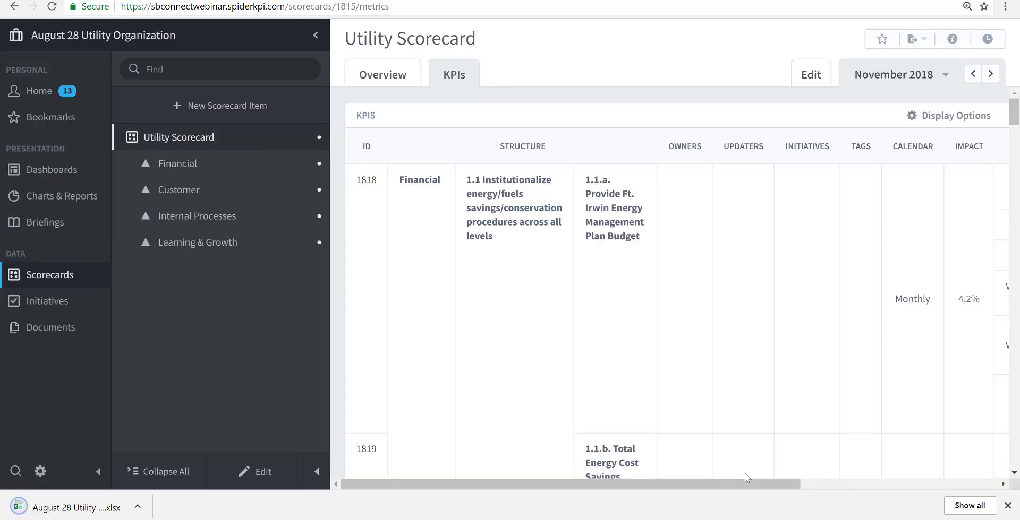
Step: Open the downloaded August 28 Utility workbook in Excel for editing and auto-fit the widths of columns A to E
left_click(68, 508)
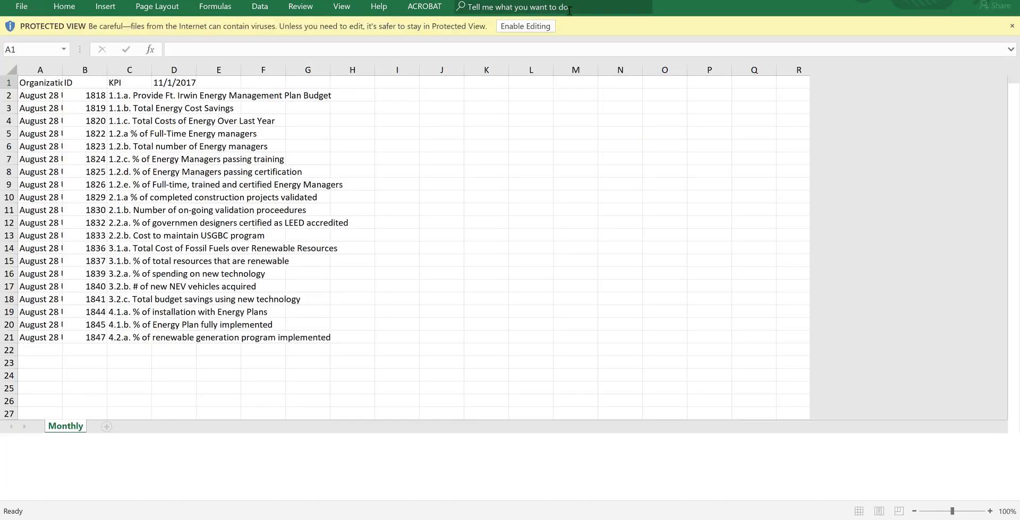
left_click(536, 26)
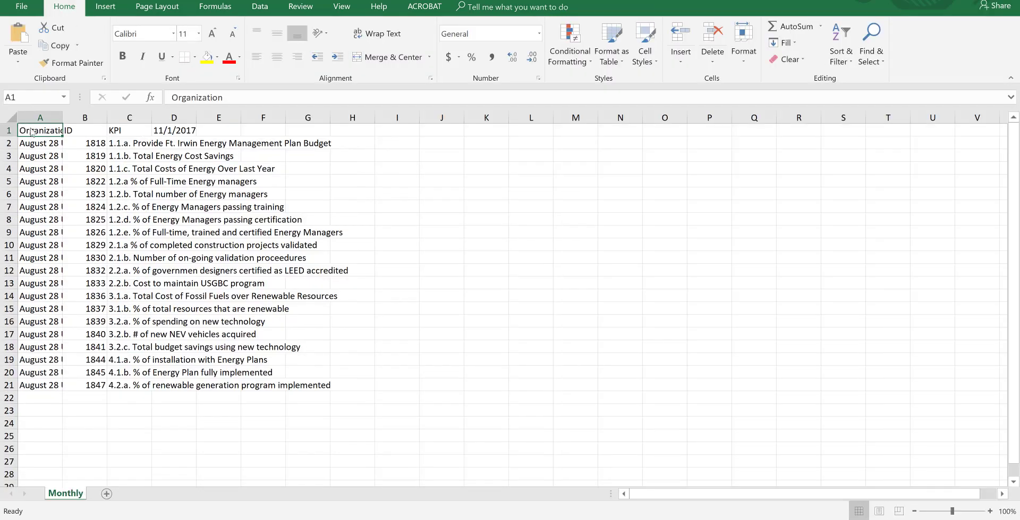
left_click_drag(40, 118, 212, 117)
double_click(196, 114)
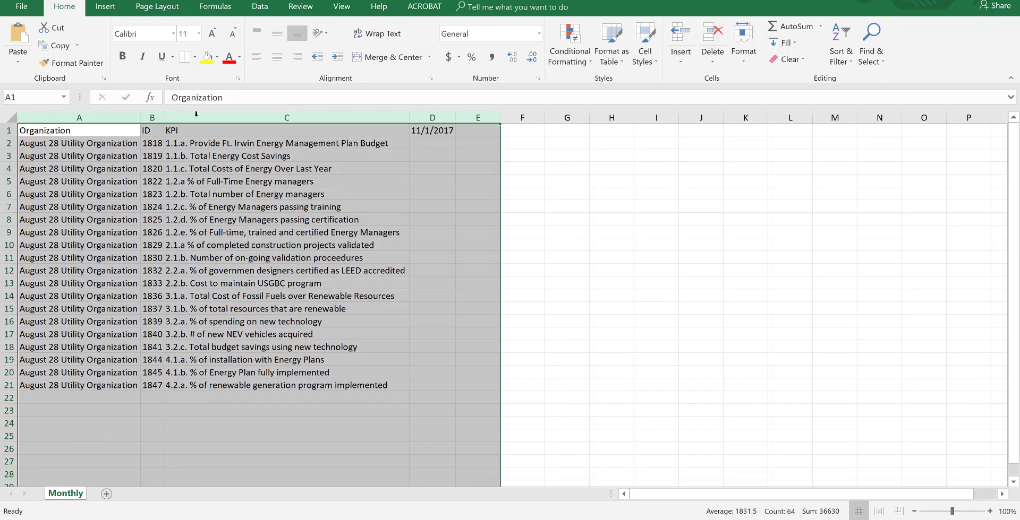
left_click(640, 179)
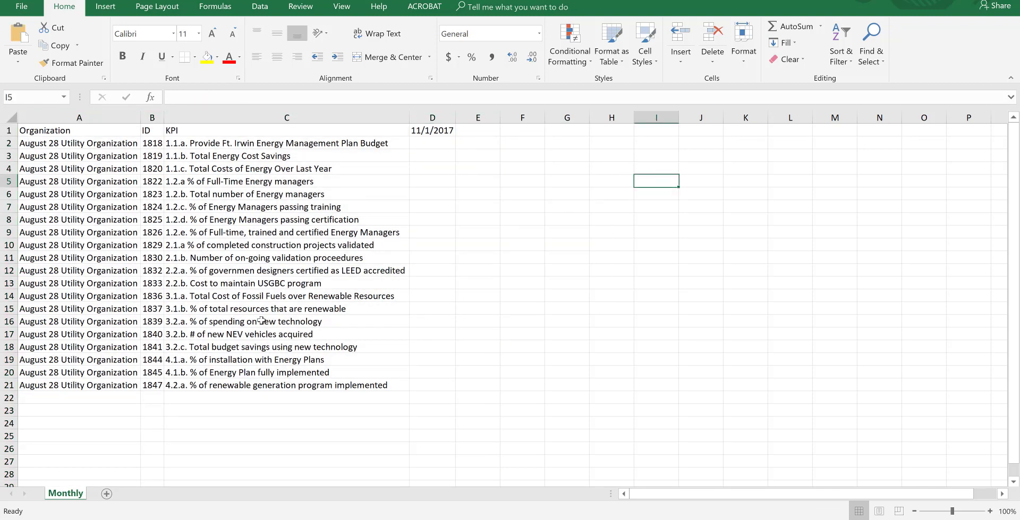
Step: Review the Organization, ID, KPI and 11/1/2017 columns of the Monthly sheet
left_click(100, 114)
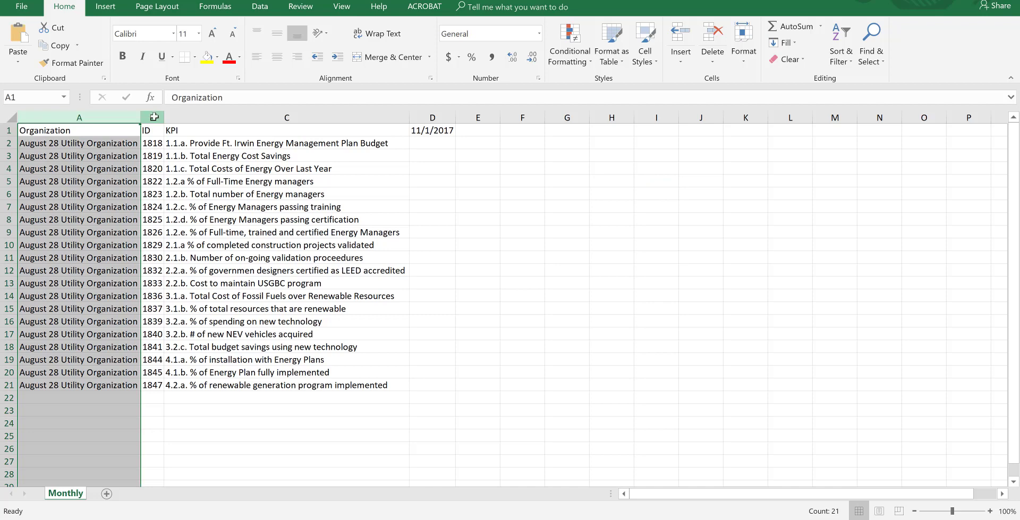
left_click(154, 117)
left_click(206, 116)
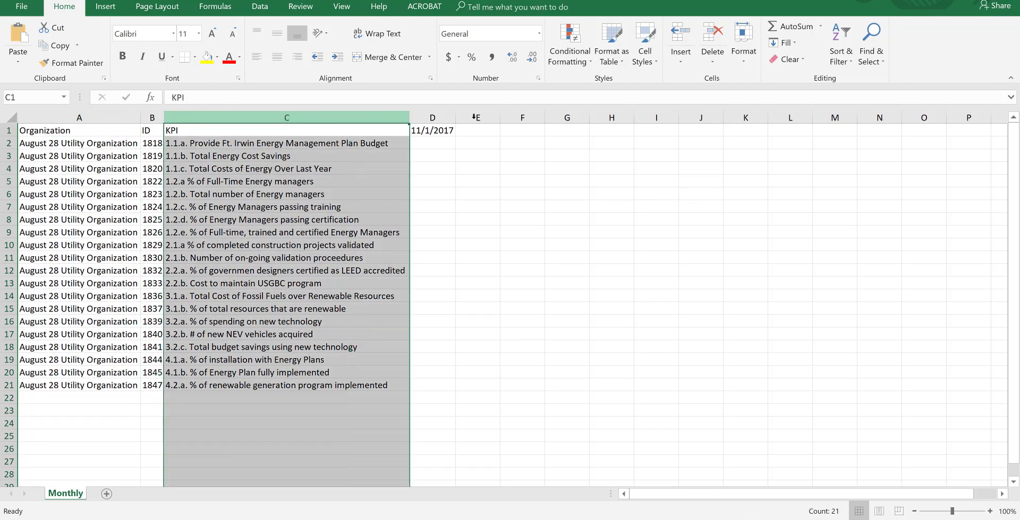
left_click(446, 118)
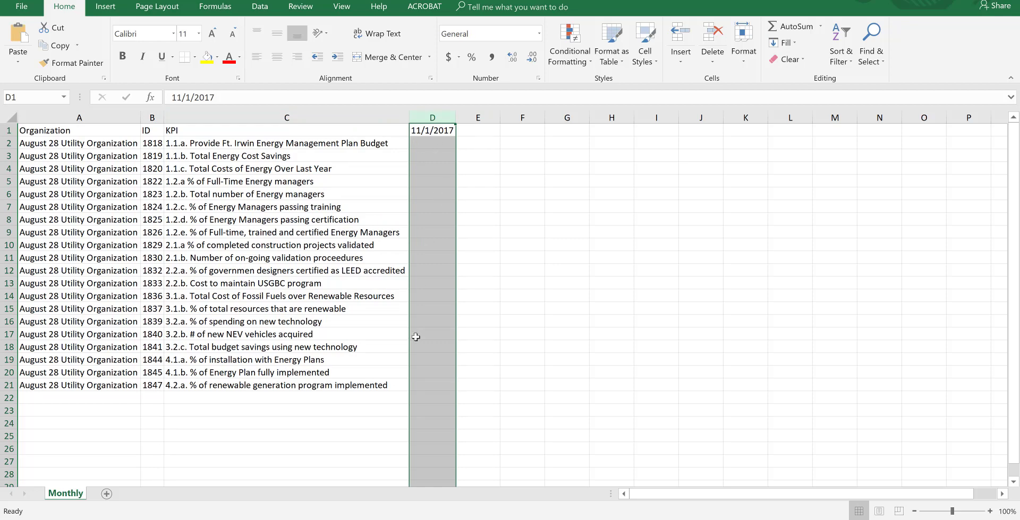
left_click(547, 195)
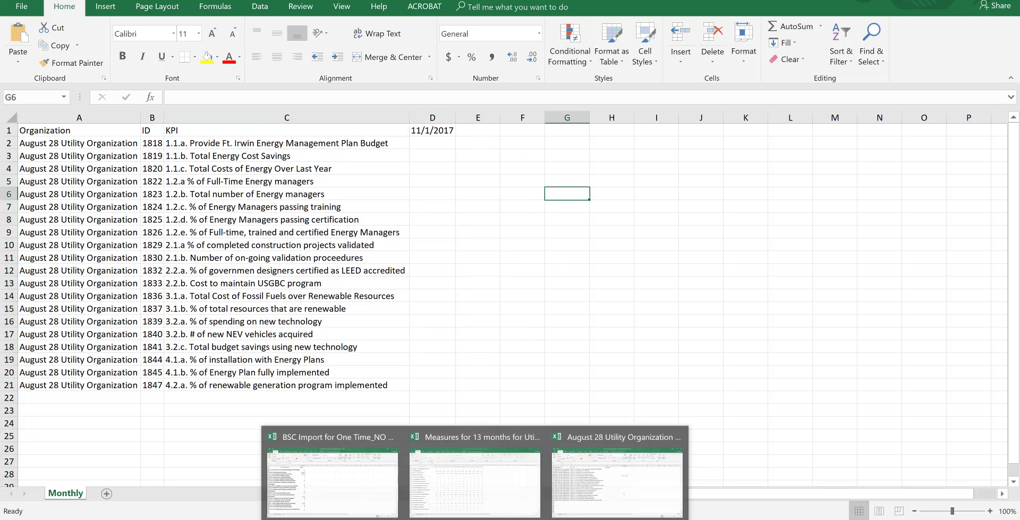
Step: Switch to the BSC Import for One Time workbook and copy the KPI values in B2:B21 of the BSC Scorecard sheet
left_click(359, 498)
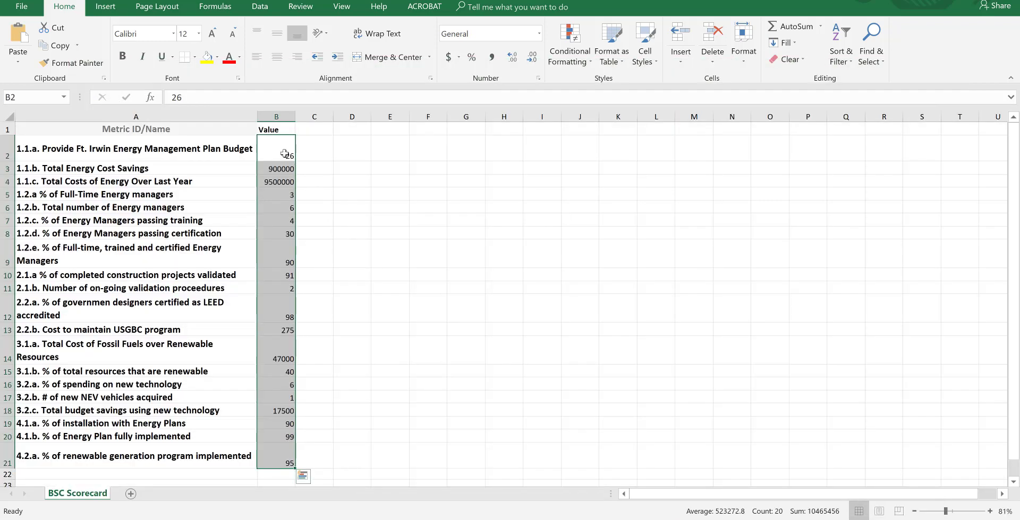
right_click(285, 154)
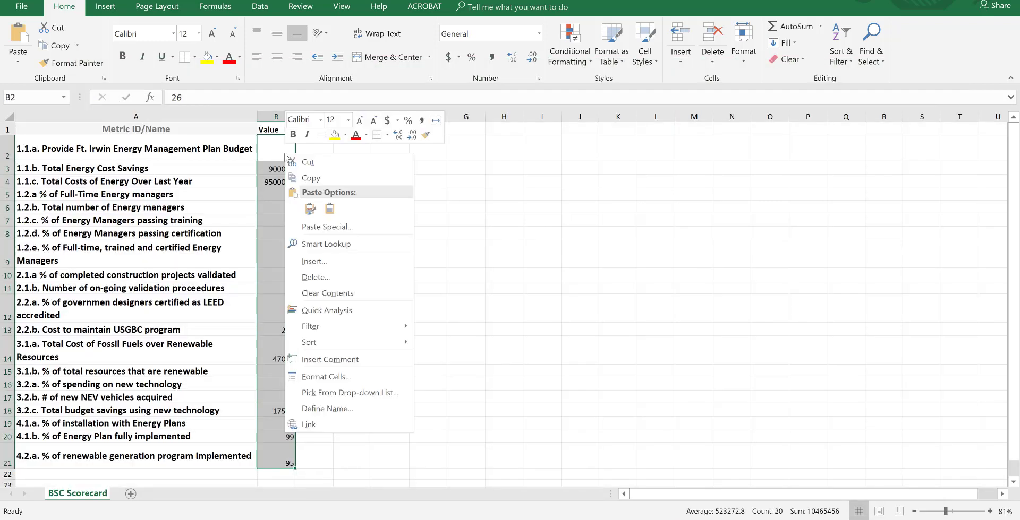
left_click(313, 180)
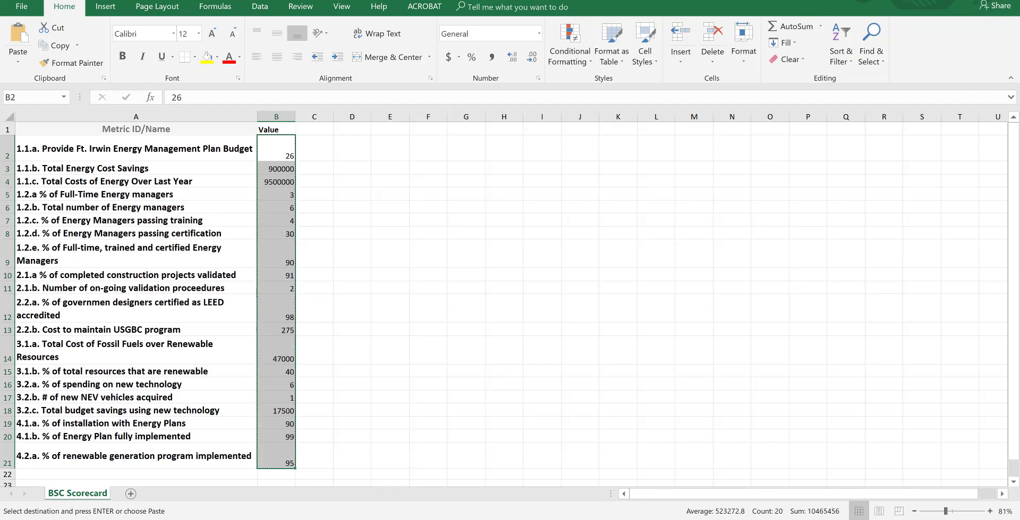
Step: Switch back to the August 28 Utility workbook and paste the copied KPI values into the 11/1/2017 column starting at D2
key("alt+Tab")
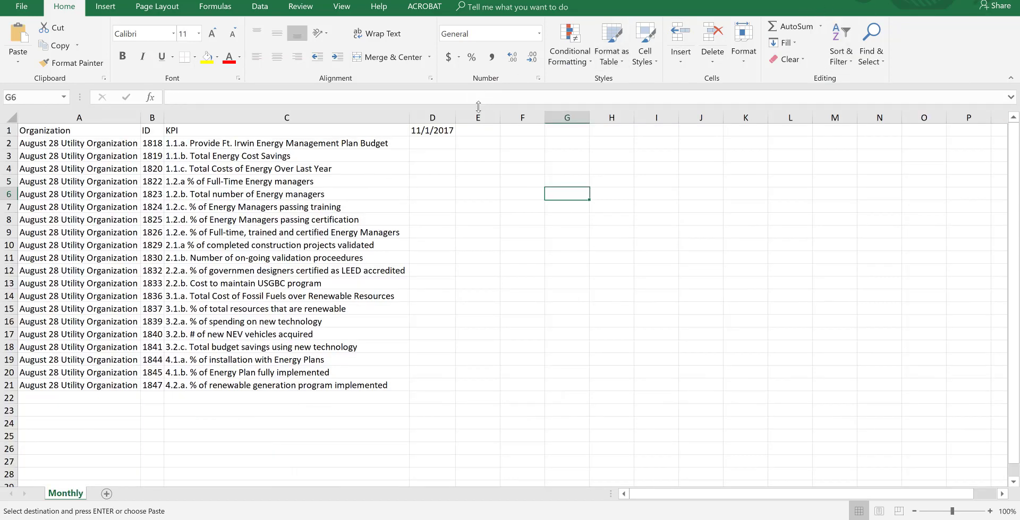
left_click(423, 143)
right_click(424, 144)
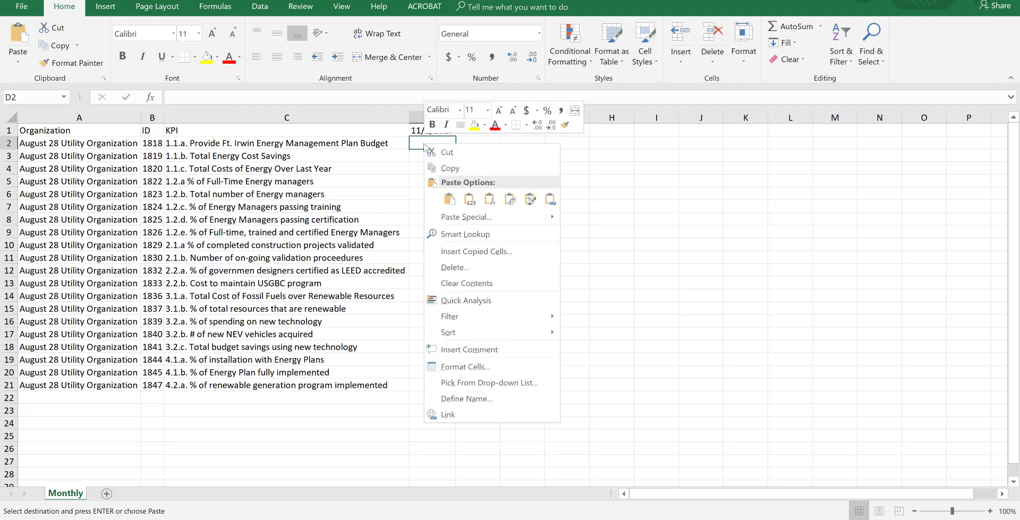
left_click(449, 199)
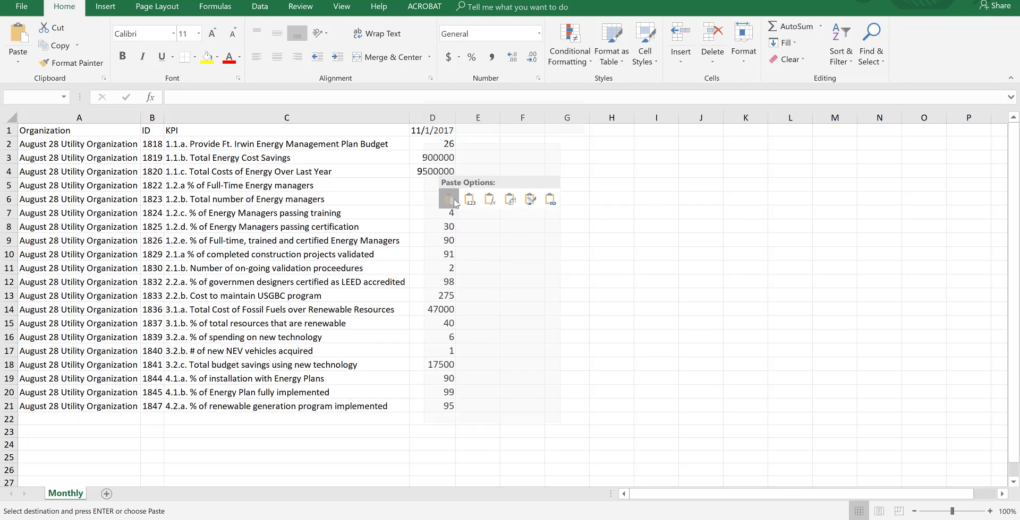
left_click(664, 213)
left_click(602, 353)
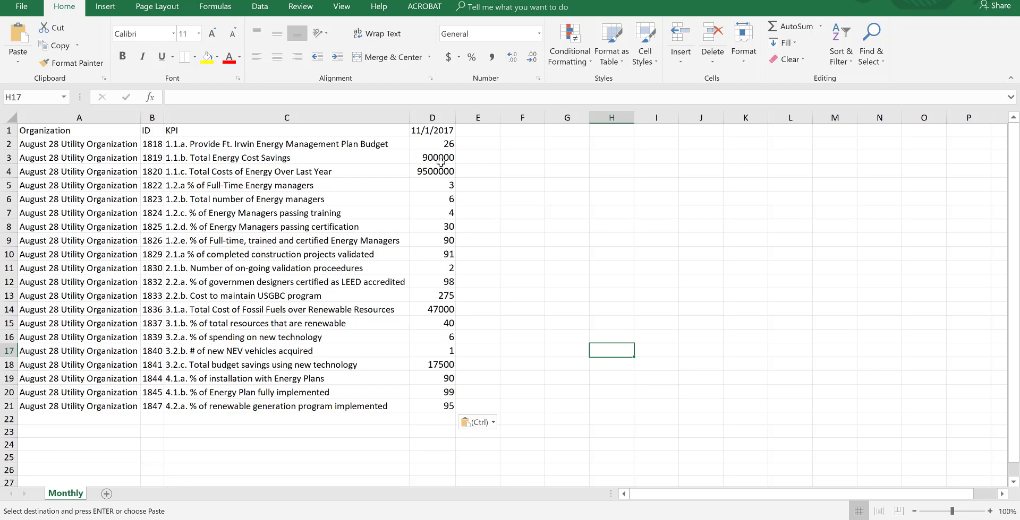
Step: Save the workbook in the TUESDAY folder of the August 2018 webinar folder, ending its KPI Value Import file name with ONE MONTH
left_click(24, 9)
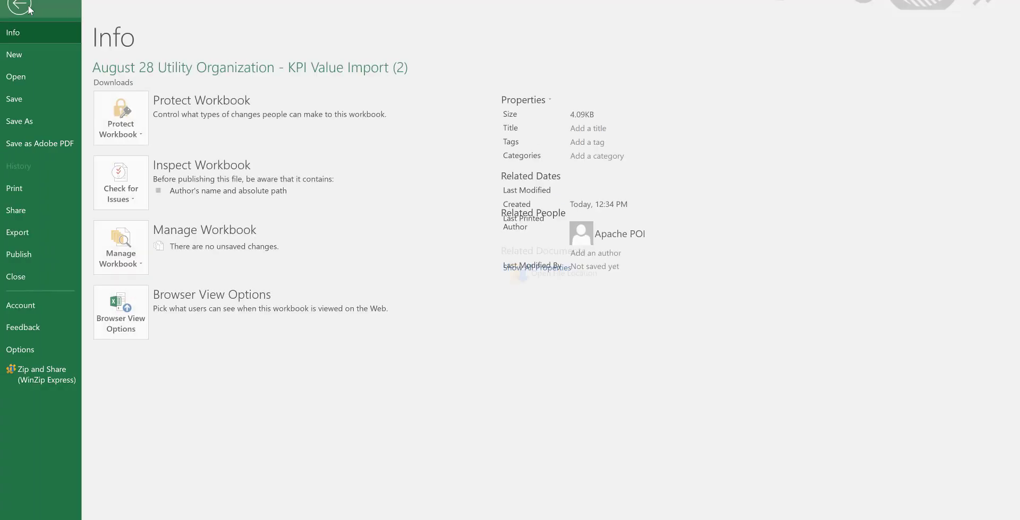
left_click(19, 119)
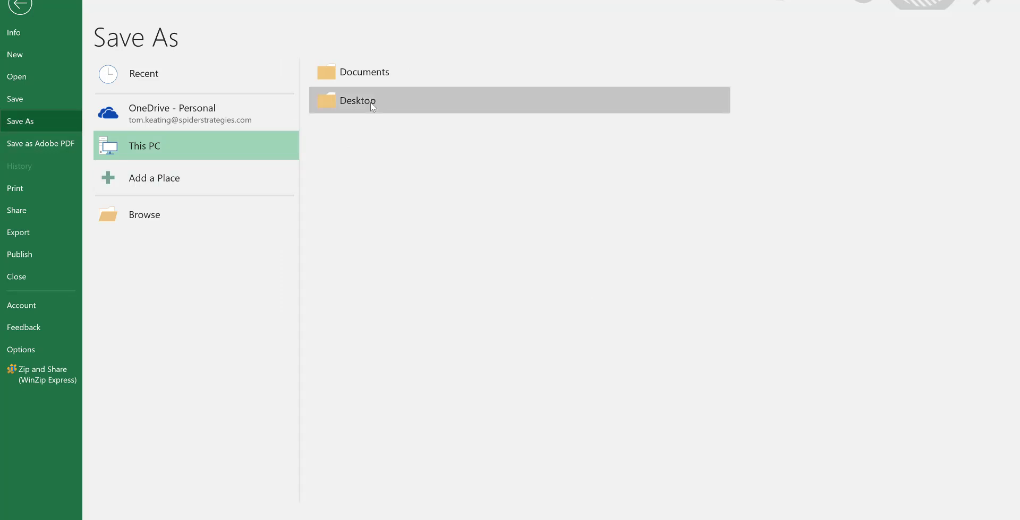
left_click(371, 102)
double_click(183, 68)
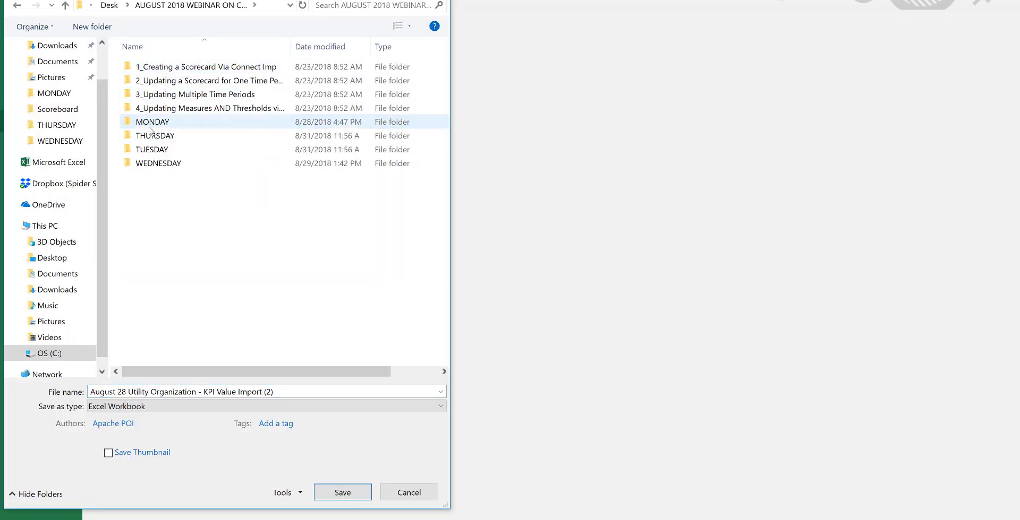
left_click(161, 151)
double_click(161, 151)
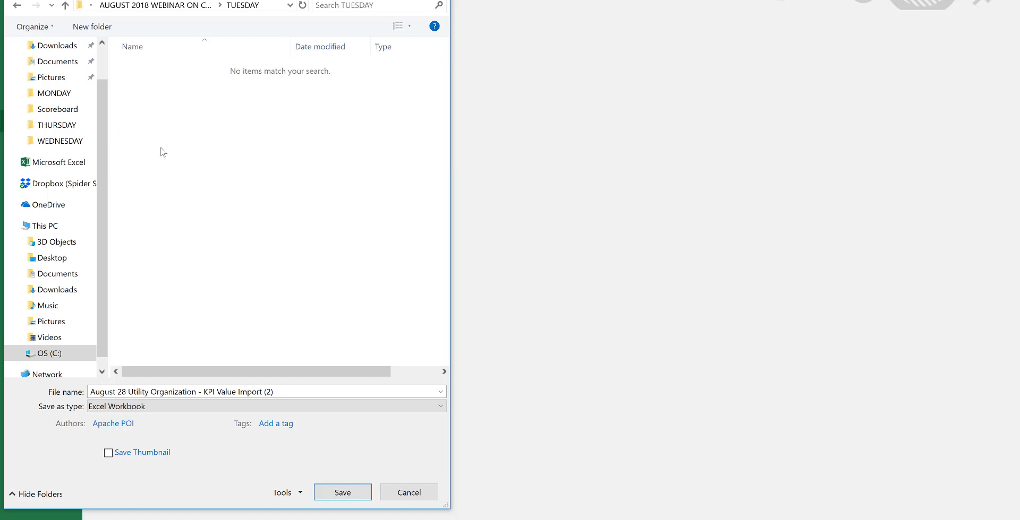
left_click(289, 391)
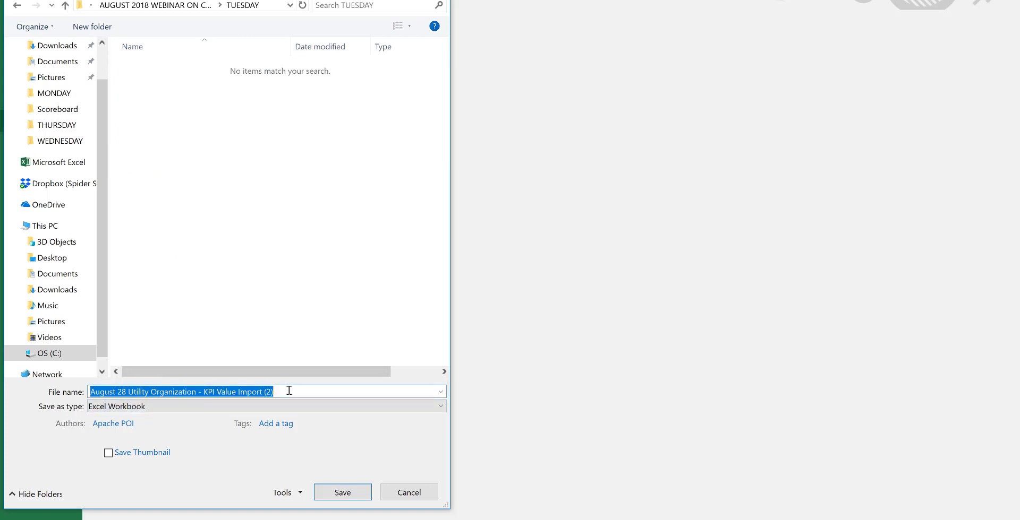
left_click_drag(289, 391, 264, 391)
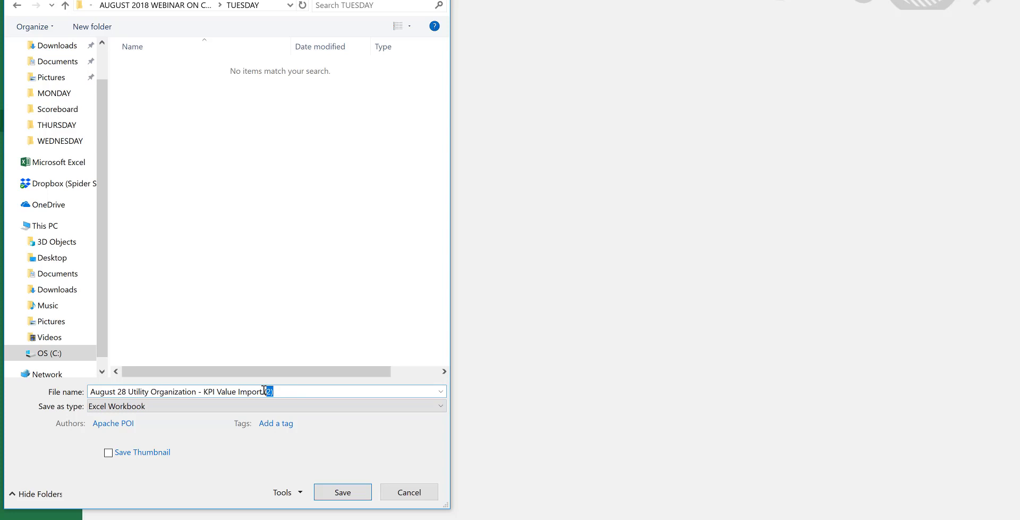
type("(ONE MONTH")
left_click(345, 494)
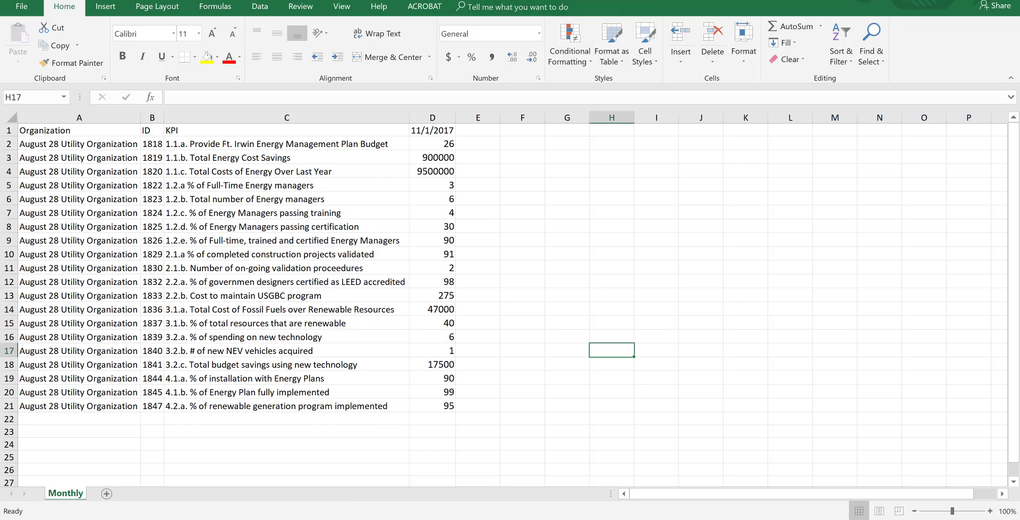
Step: Switch to the Utility Scorecard in the browser and start a KPI Value Import File export for August 28 Utility Organization
key("alt+Tab")
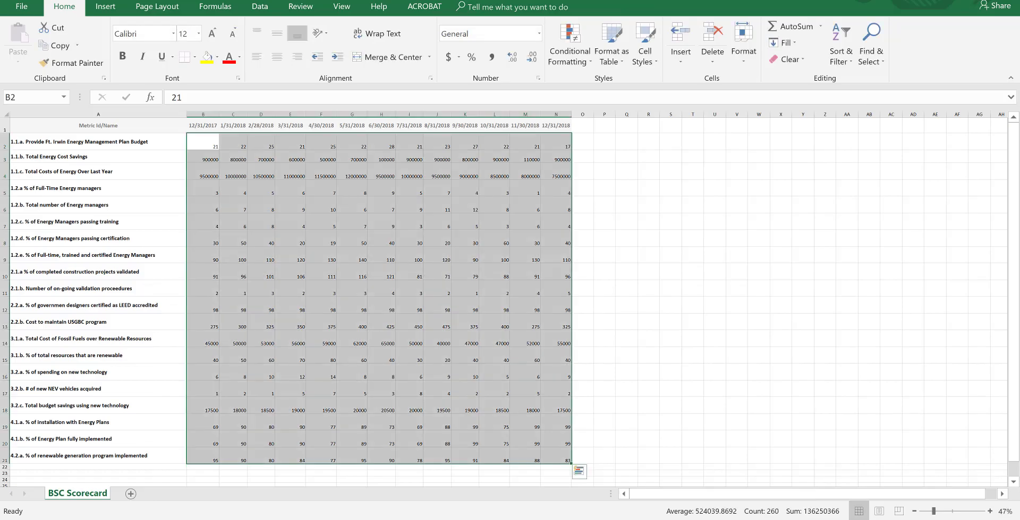
key("alt+Tab")
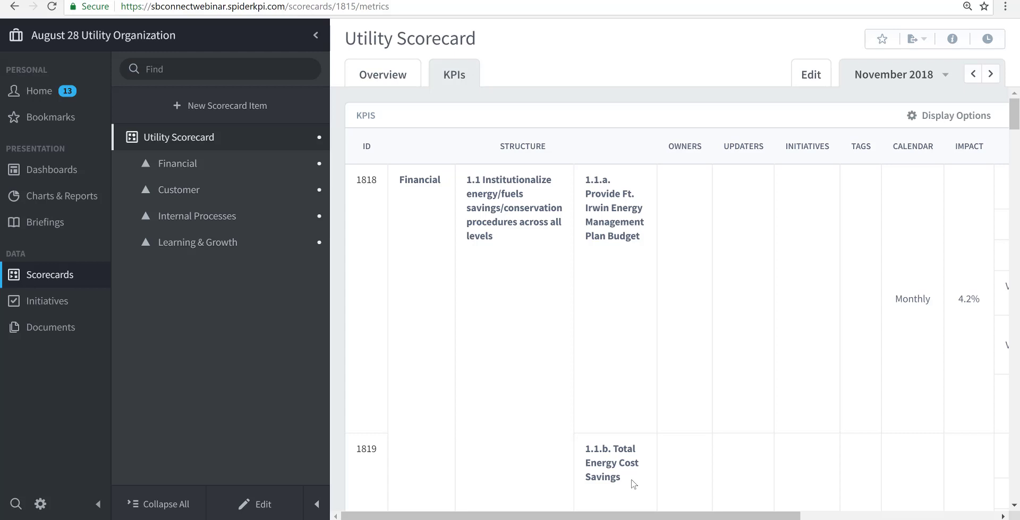
left_click(924, 43)
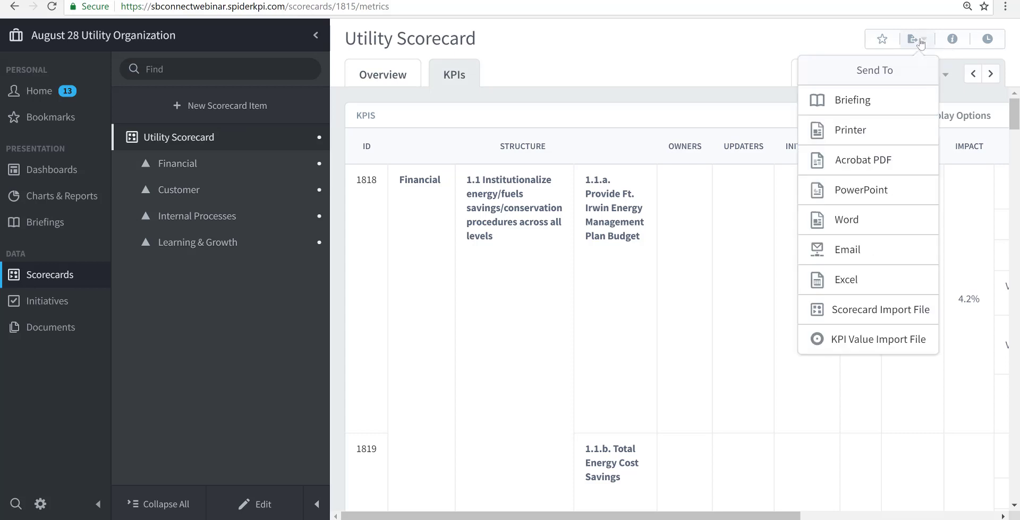
left_click(877, 341)
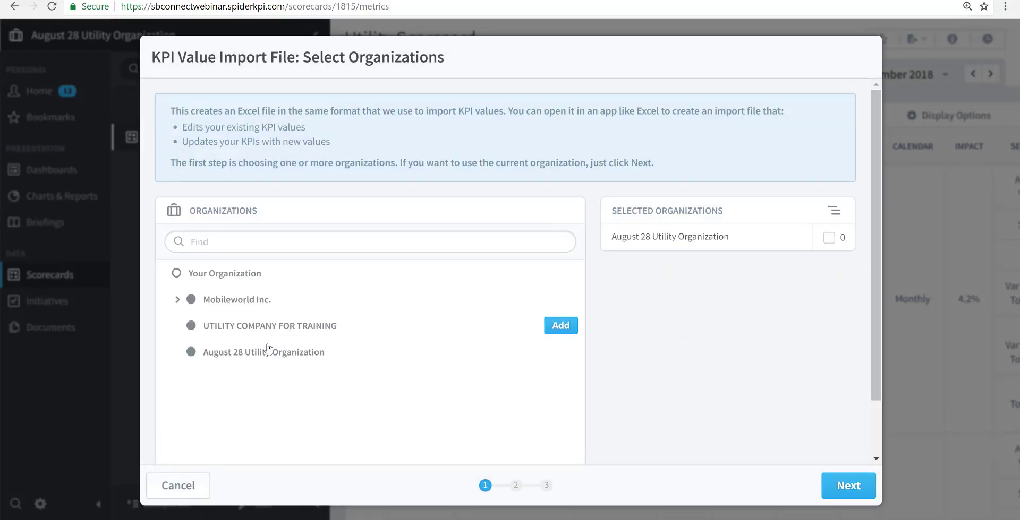
left_click(324, 355)
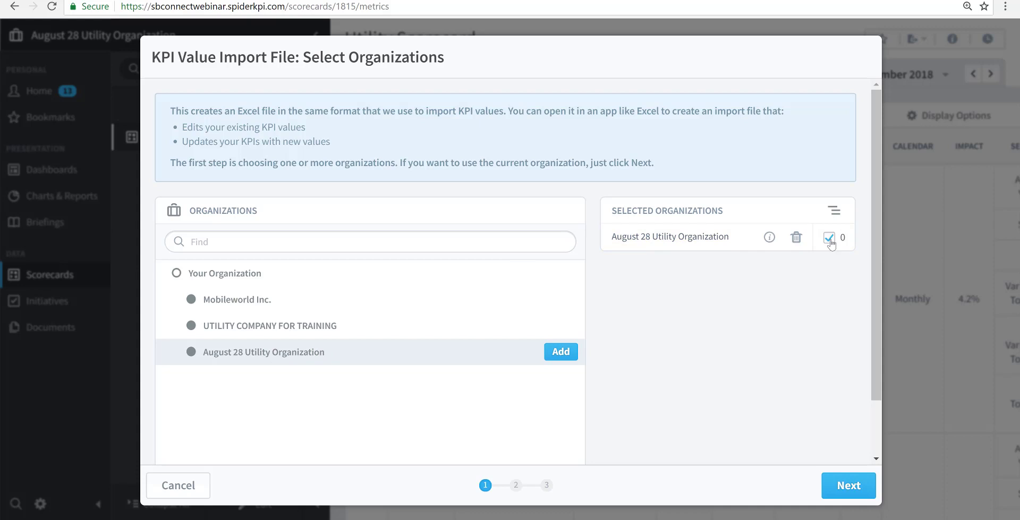
left_click(850, 488)
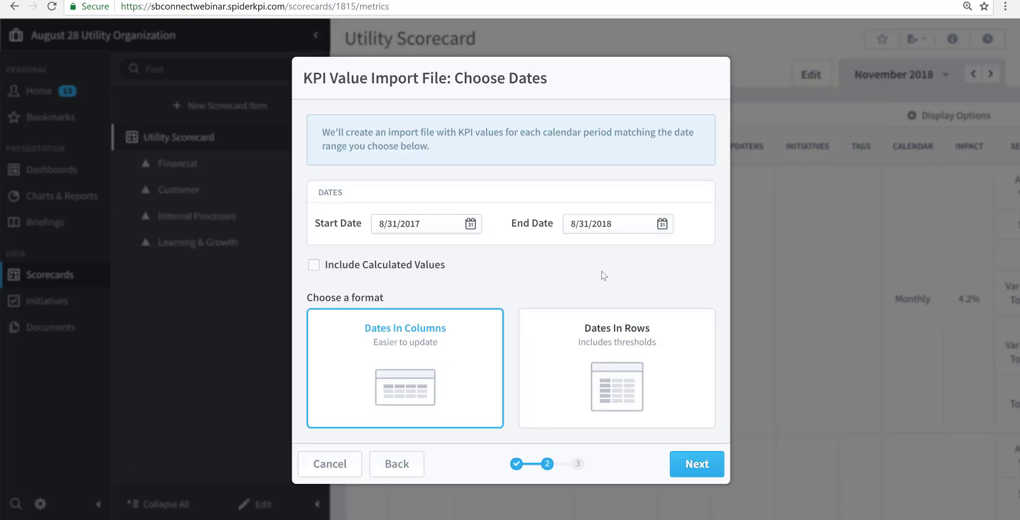
Step: Set the start date of the KPI value import file to 12/1/2017
left_click(440, 228)
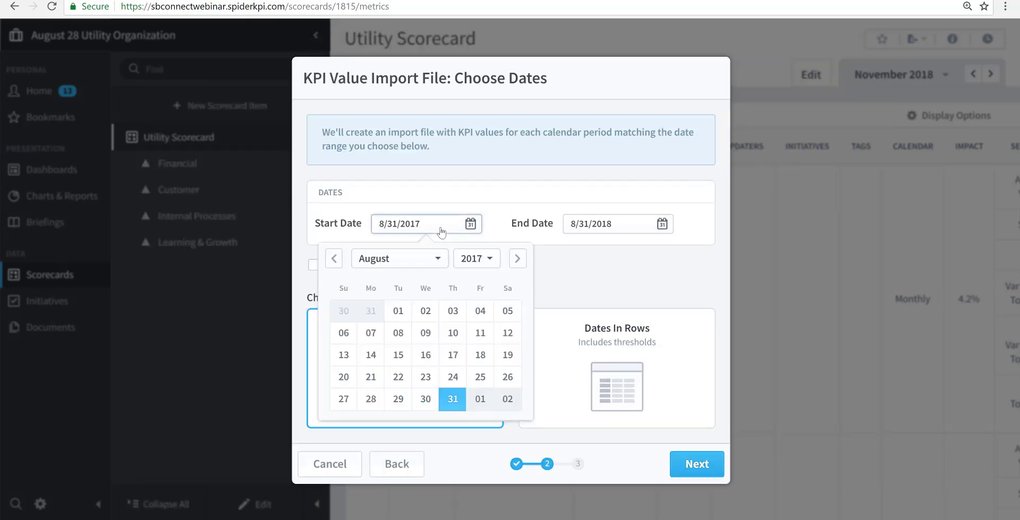
left_click(517, 260)
left_click(517, 259)
left_click(517, 260)
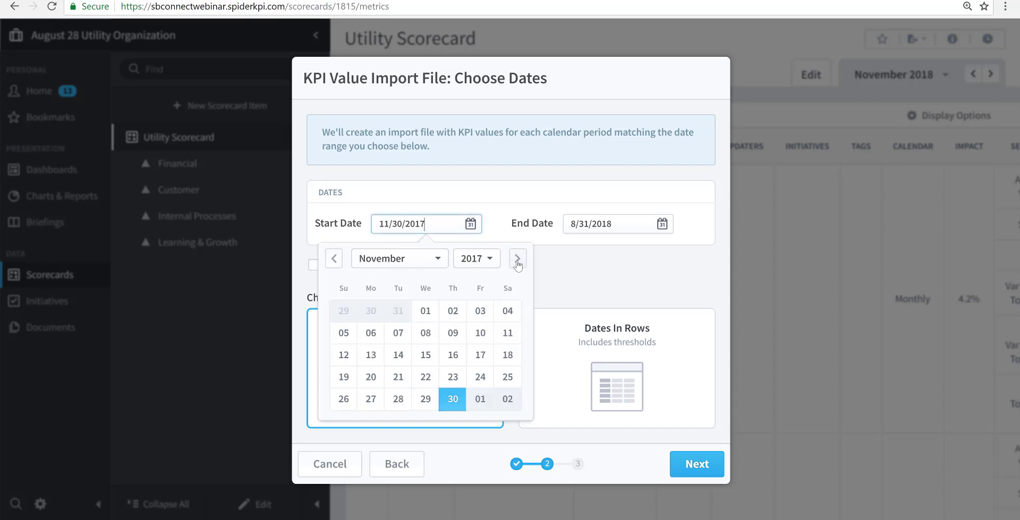
left_click(517, 260)
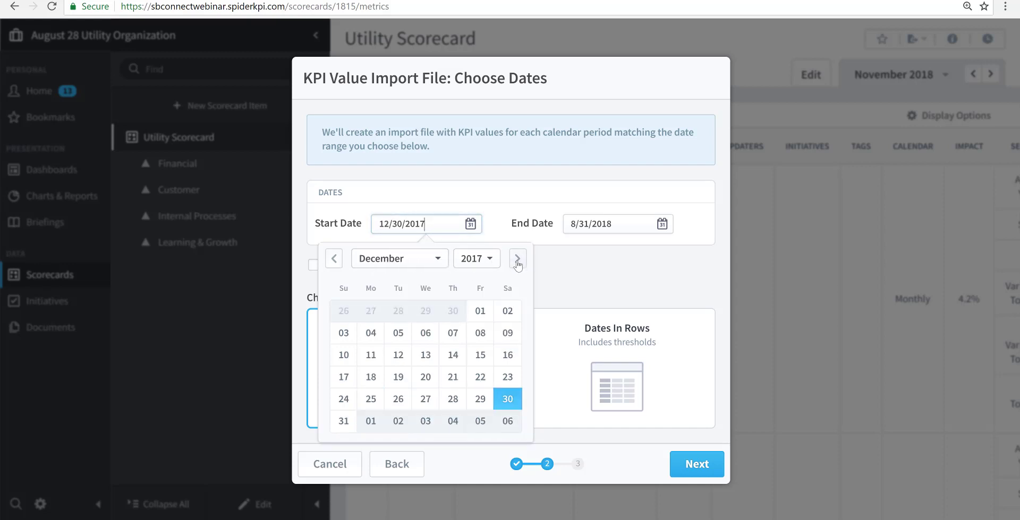
left_click(475, 314)
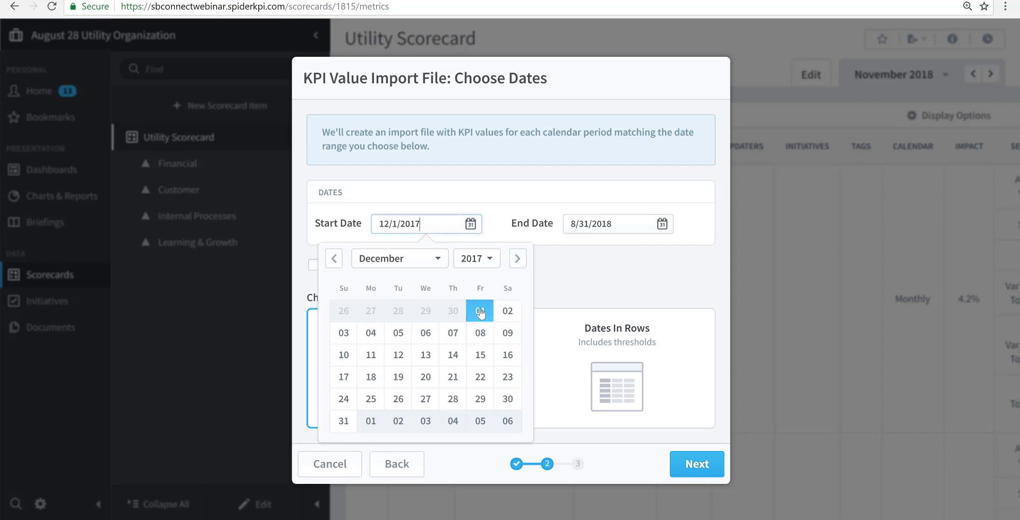
Step: Set the end date of the KPI value import file to 12/31/2018
left_click(647, 229)
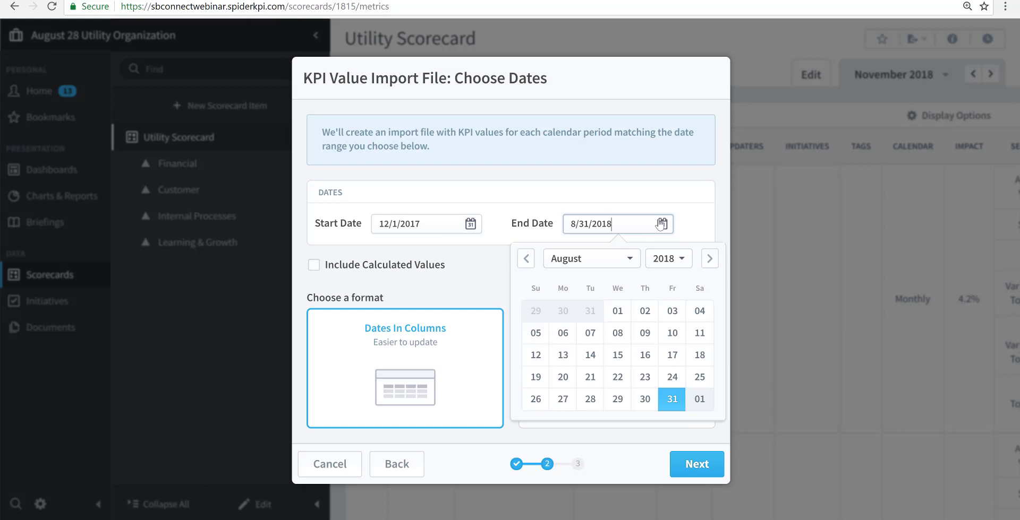
left_click(708, 258)
left_click(709, 259)
left_click(709, 259)
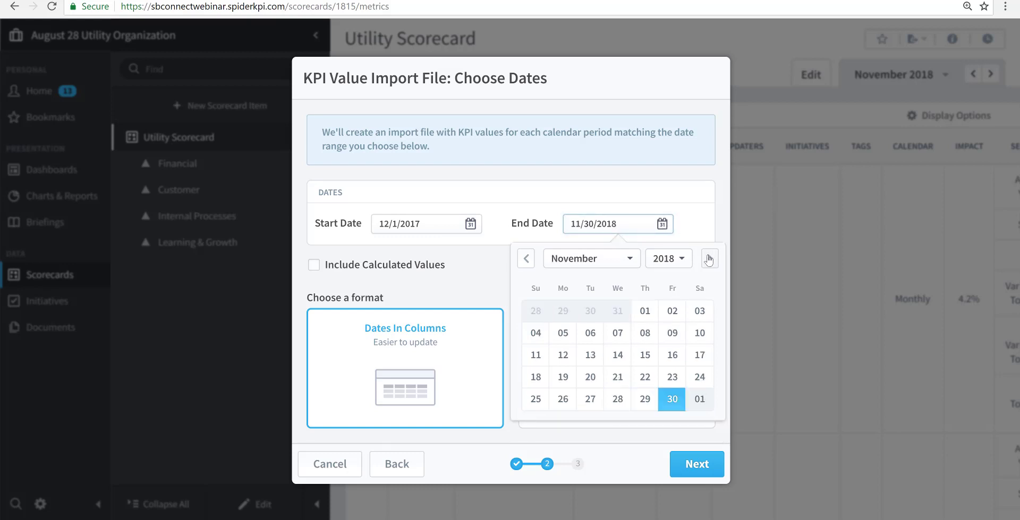
left_click(709, 259)
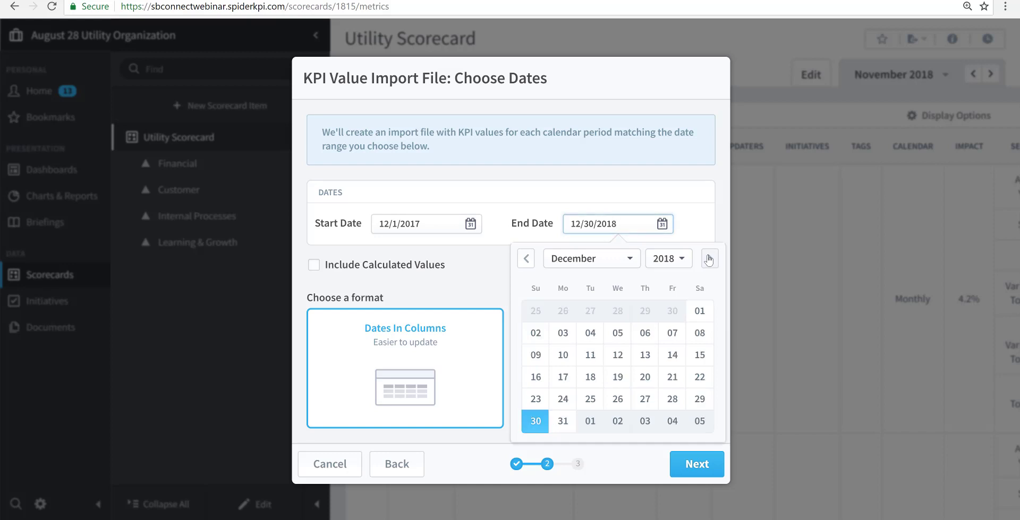
left_click(563, 421)
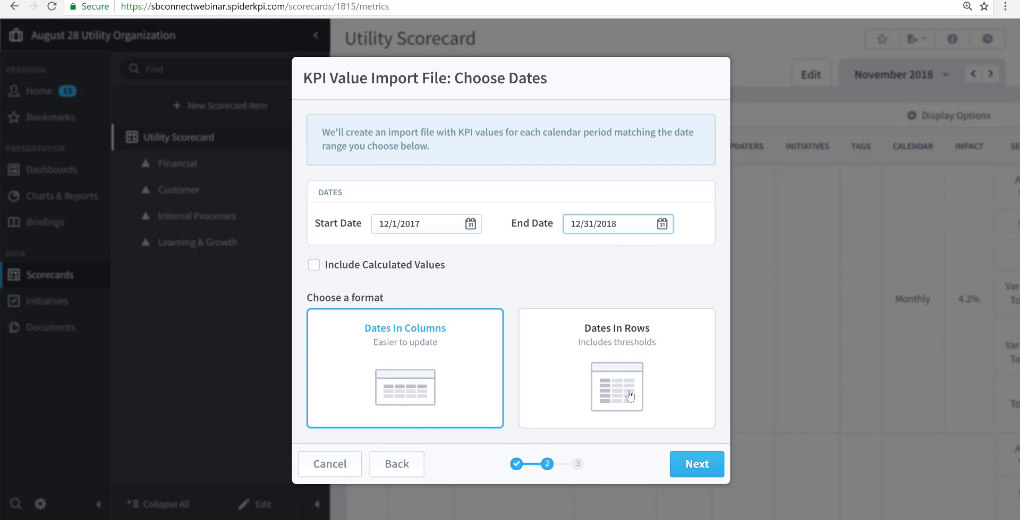
Step: Download the KPI value import file with dates in columns and open it in Excel for editing
left_click(690, 458)
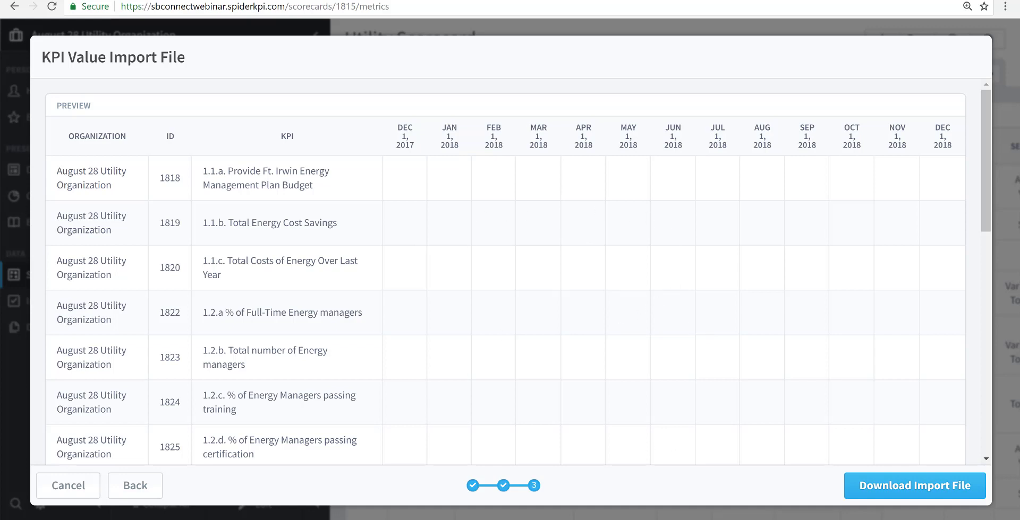
left_click(901, 488)
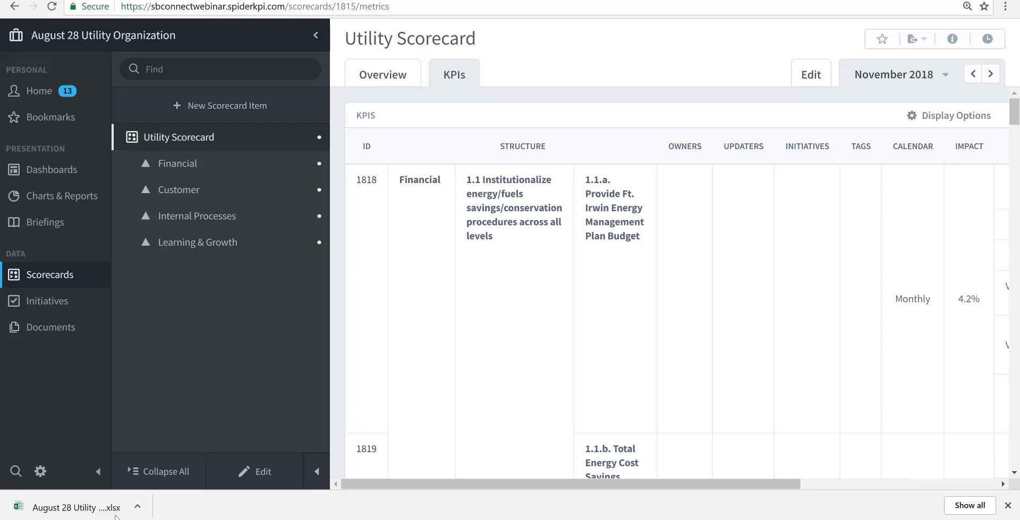
left_click(91, 513)
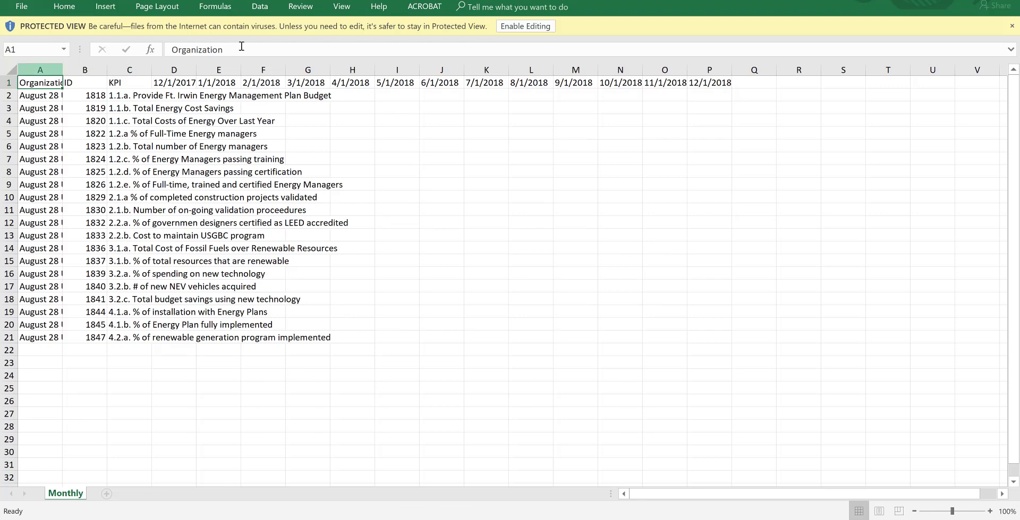
left_click(523, 27)
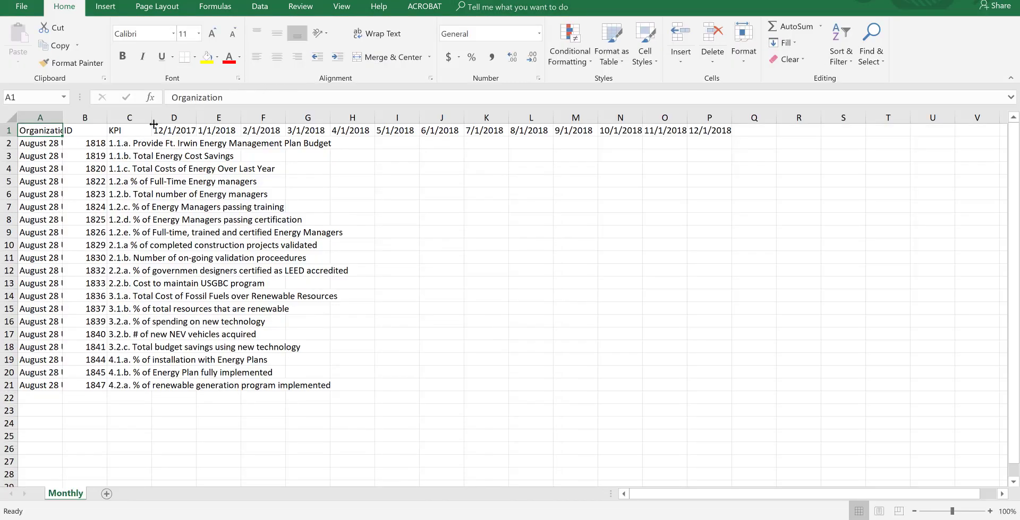
Step: Auto-fit the widths of columns A to Q on the Monthly sheet
left_click_drag(40, 112, 754, 118)
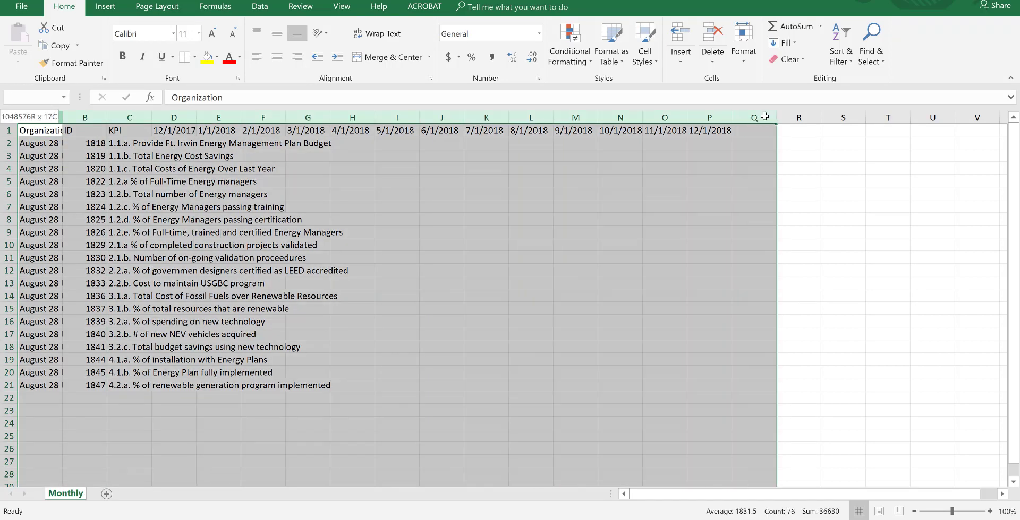
left_click_drag(284, 115, 285, 116)
double_click(285, 116)
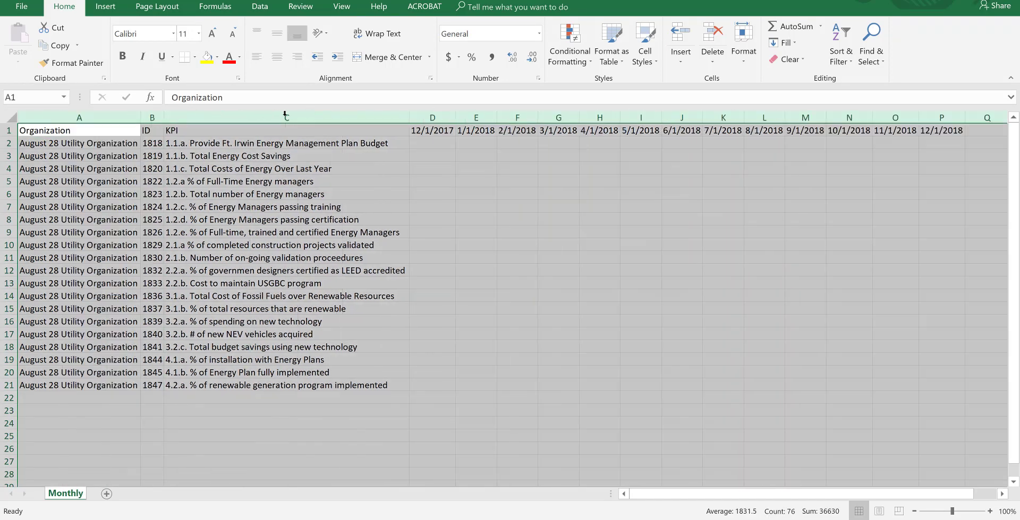
left_click(547, 219)
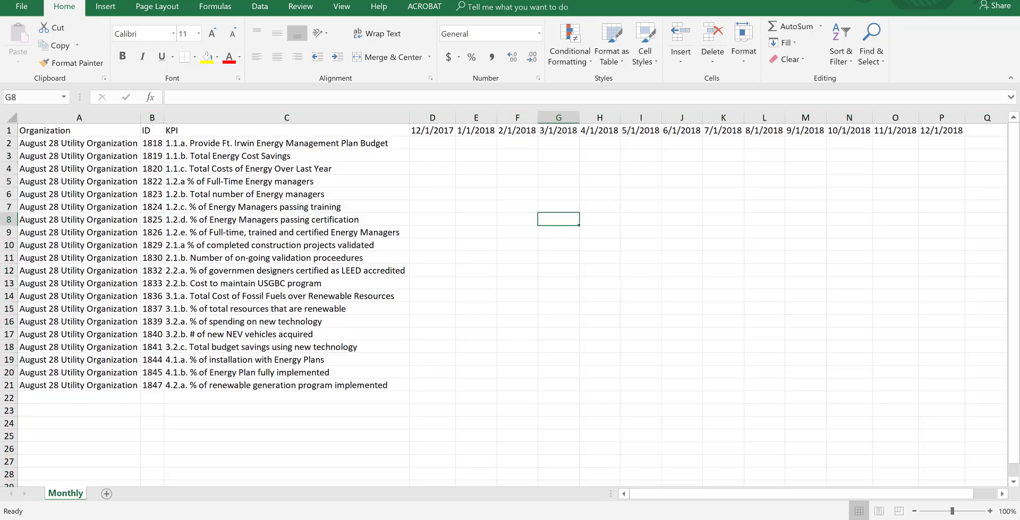
Step: Switch to the Measures for 13 months workbook and copy the KPI values in B2:N21 of the BSC Scorecard sheet
mouse_move(478, 518)
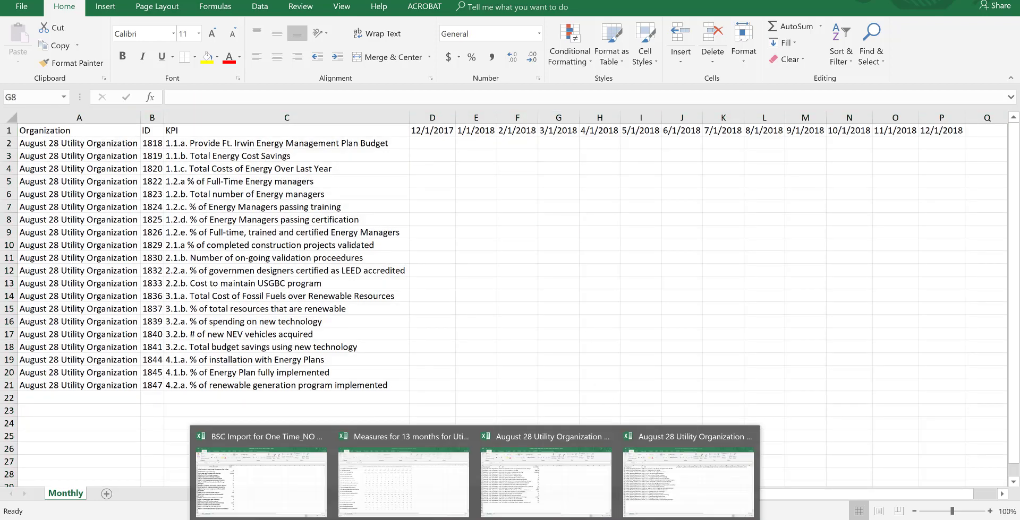
left_click(389, 507)
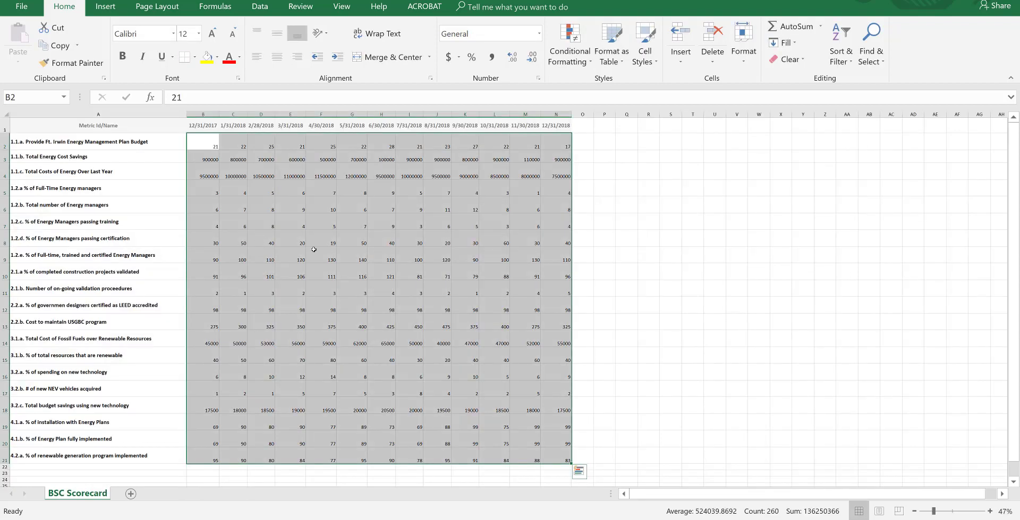
right_click(314, 249)
left_click(338, 264)
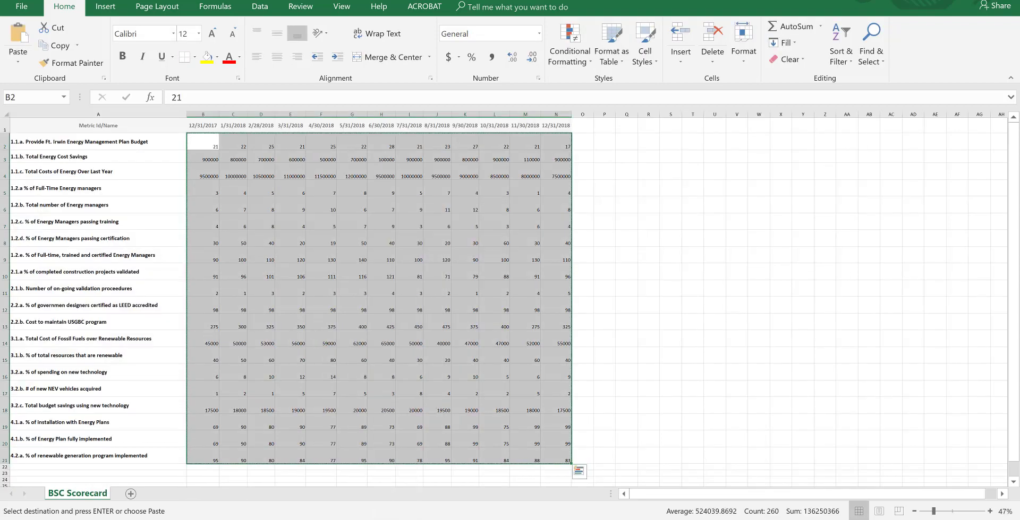
Step: Switch back to the KPI value import workbook and paste the copied KPI values into the Monthly sheet starting at D2
key("alt+Tab")
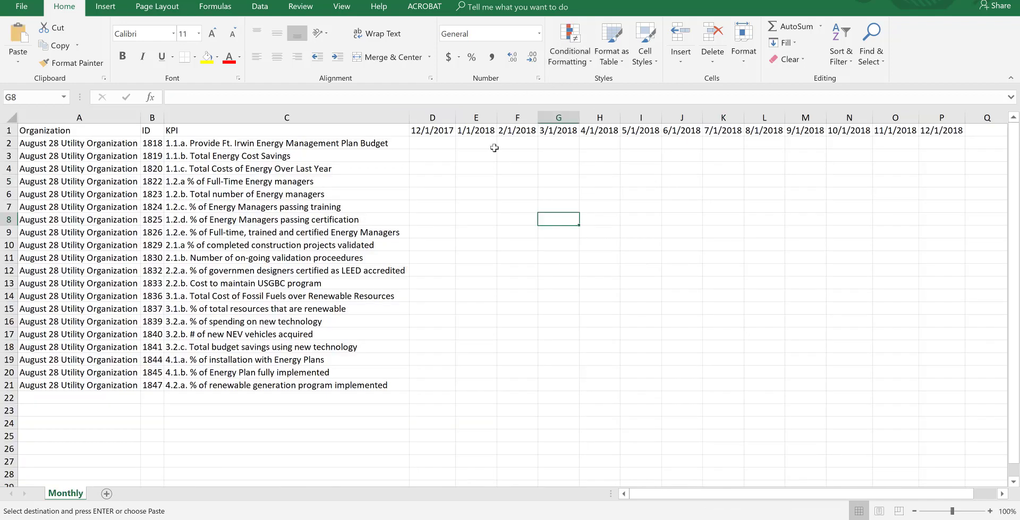
left_click(431, 144)
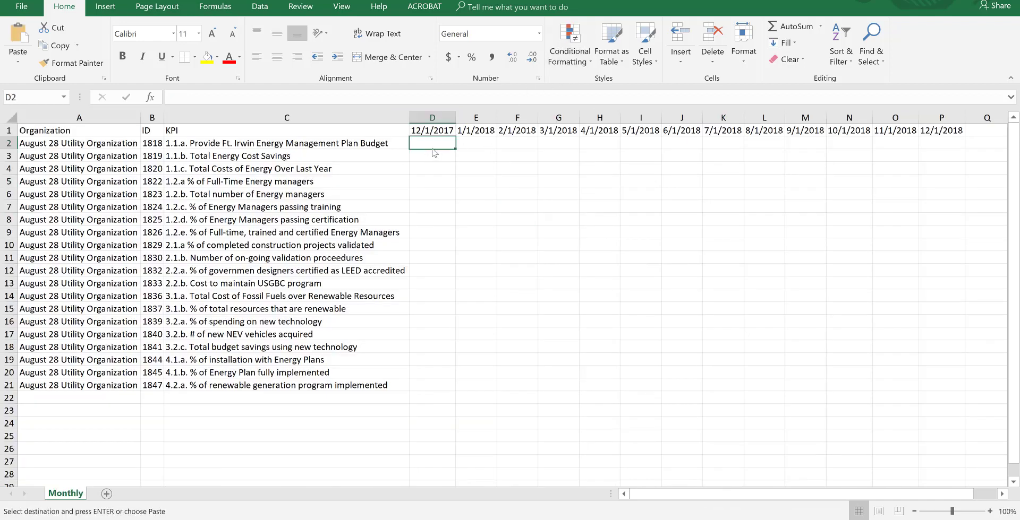
right_click(435, 146)
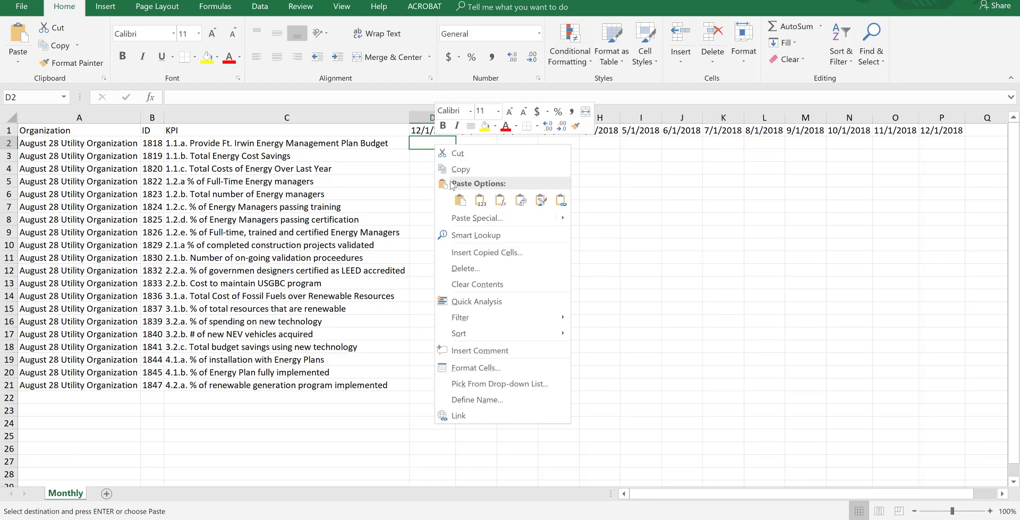
left_click(460, 200)
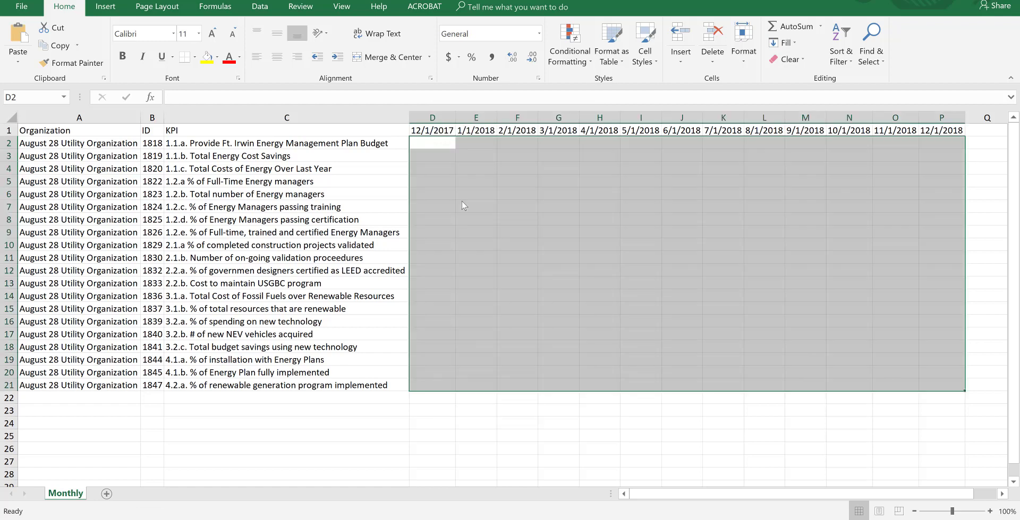
left_click(657, 438)
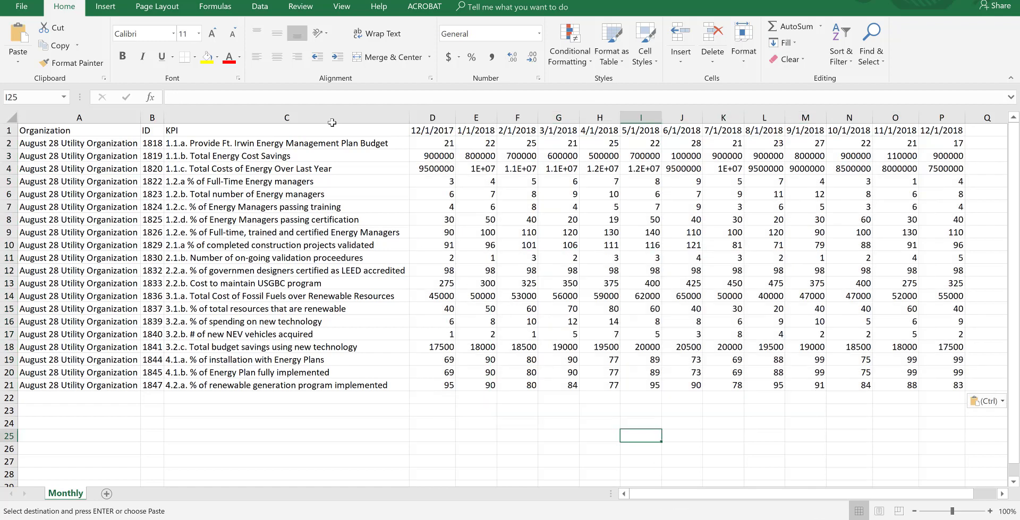
Step: Save the workbook as "August 28 Utility Organization - KPI Value Import MANY MONTHS" in the TUESDAY folder under AUGUST 2018 WEBINAR ON CONNECT on the Desktop
left_click(21, 7)
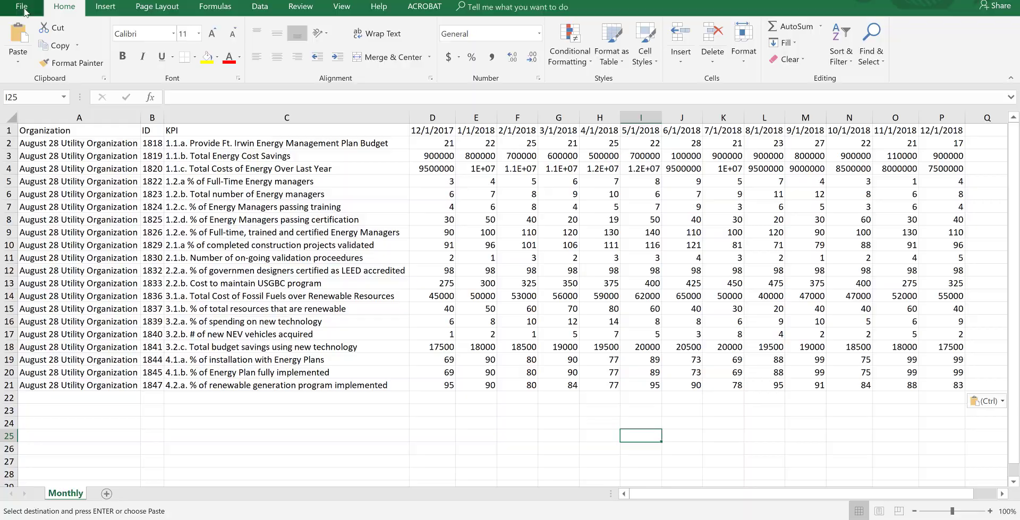
left_click(21, 122)
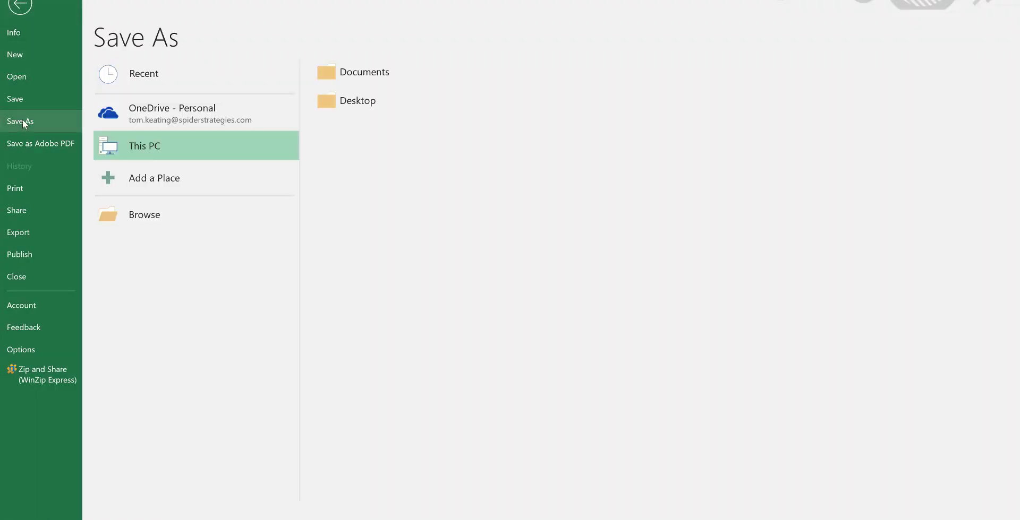
left_click(357, 101)
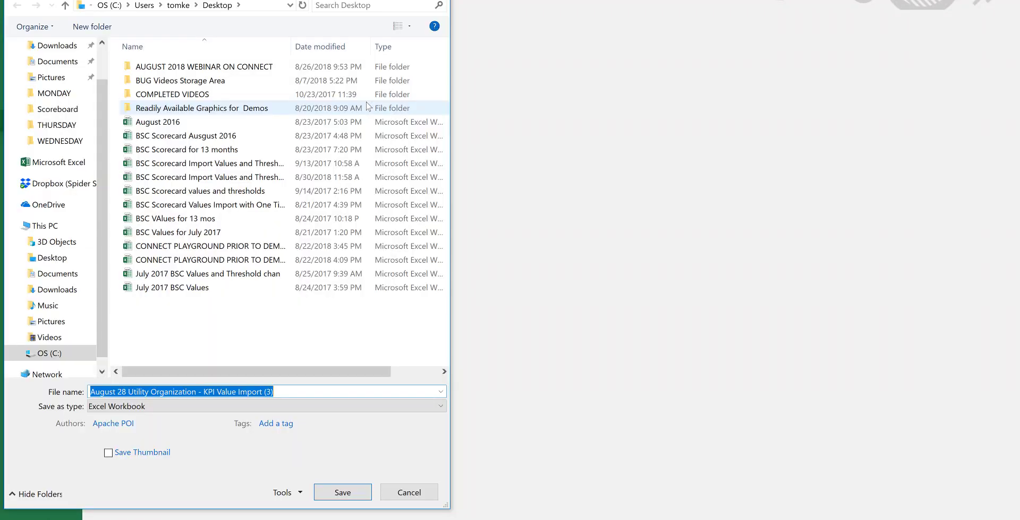
left_click(149, 68)
double_click(150, 68)
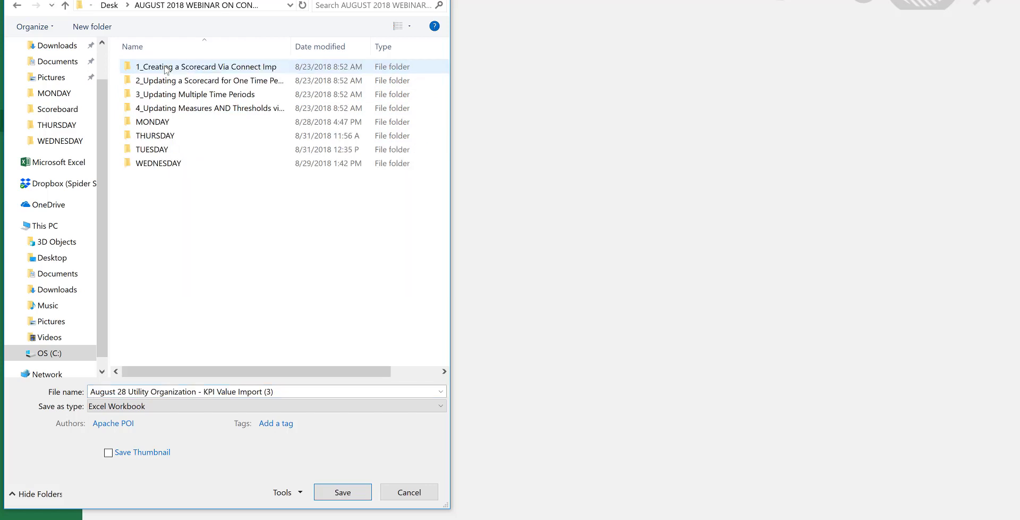
double_click(165, 149)
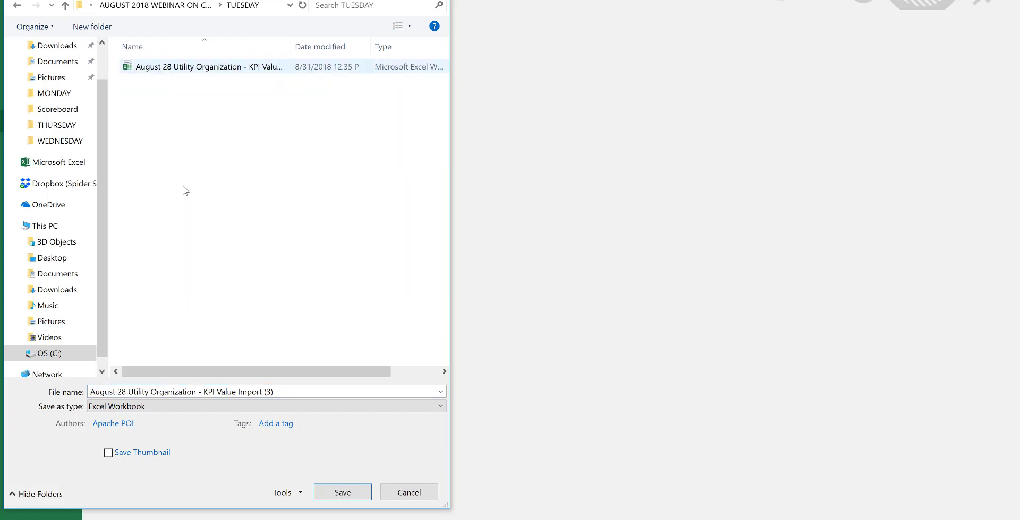
left_click(284, 393)
left_click(284, 393)
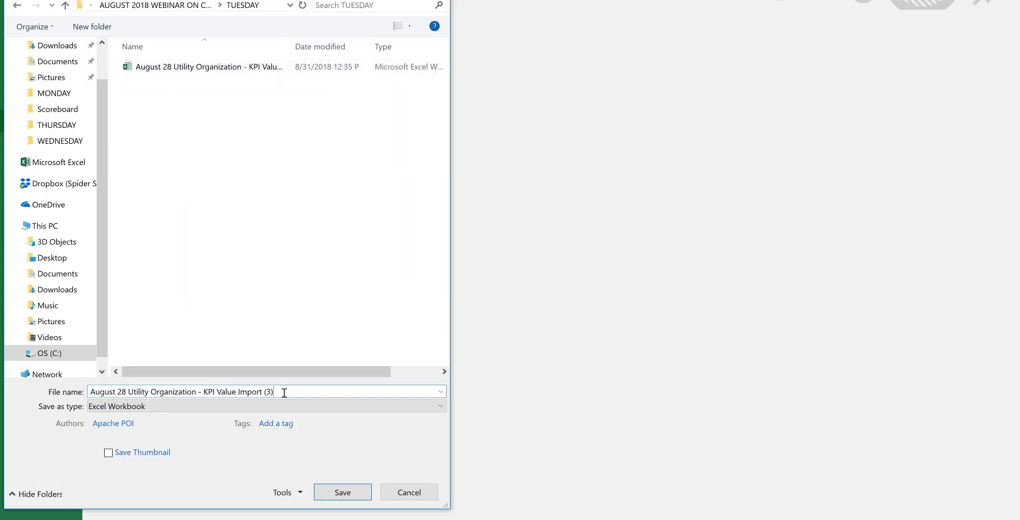
key("BackSpace")
key("BackSpace")
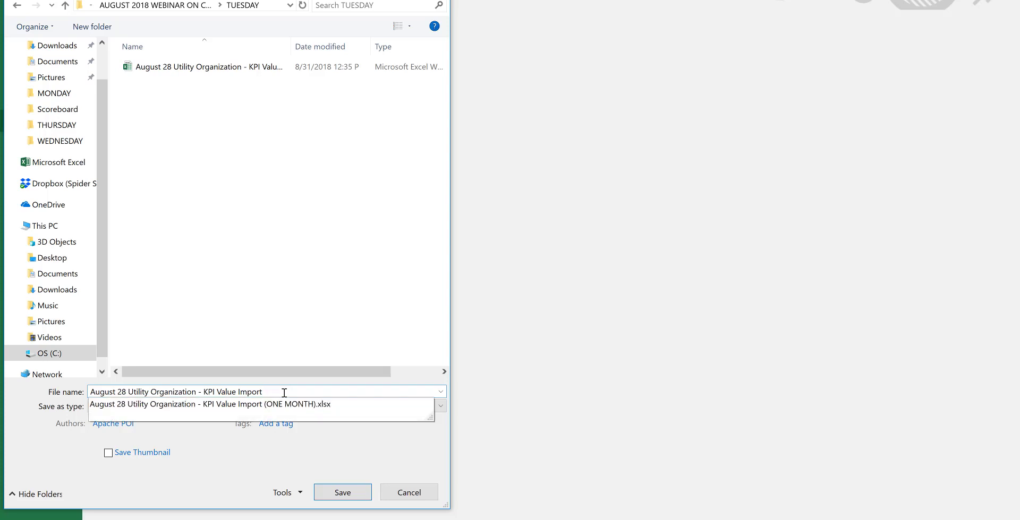
type("MANY MONTHS")
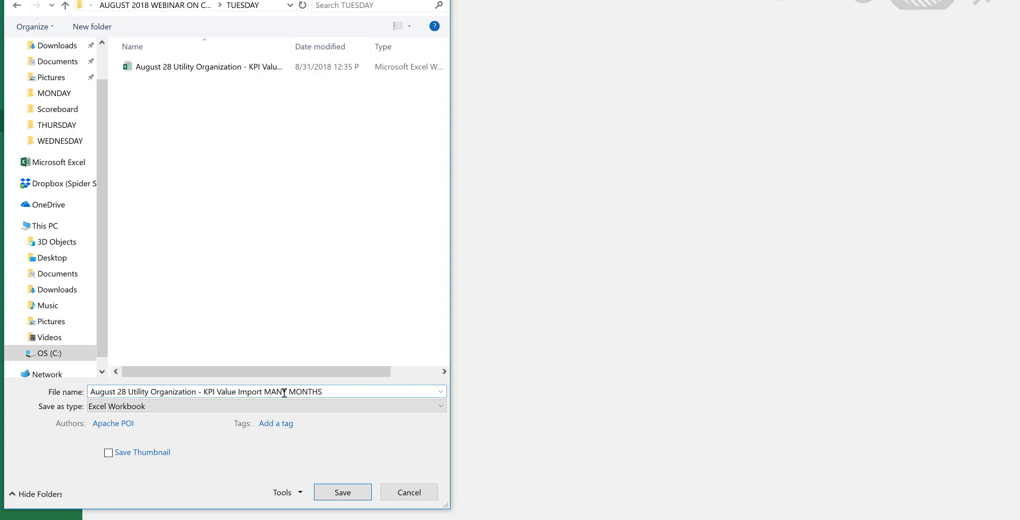
left_click(348, 498)
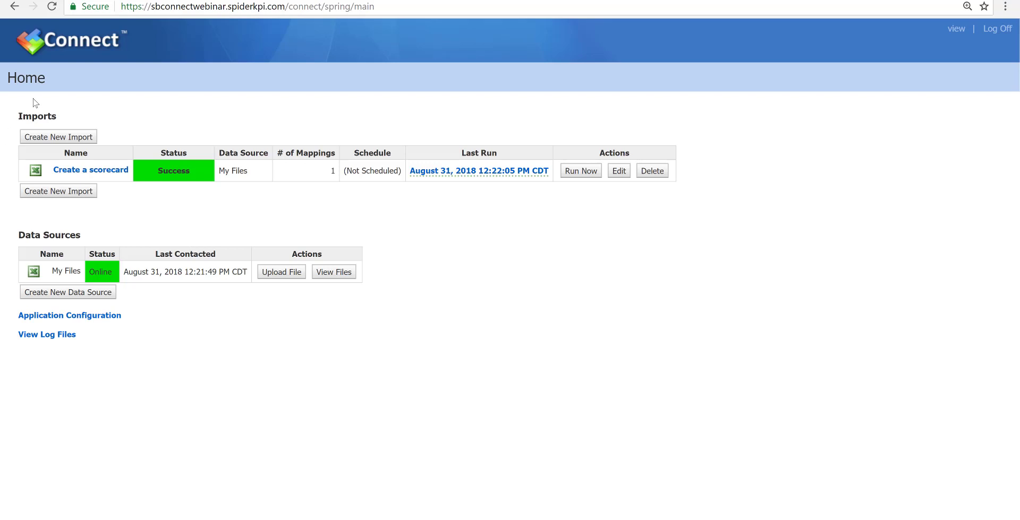
Step: In Connect, create a new import named ONE MONTH IMPORT, keeping Update Metric Values as its import type
left_click(74, 137)
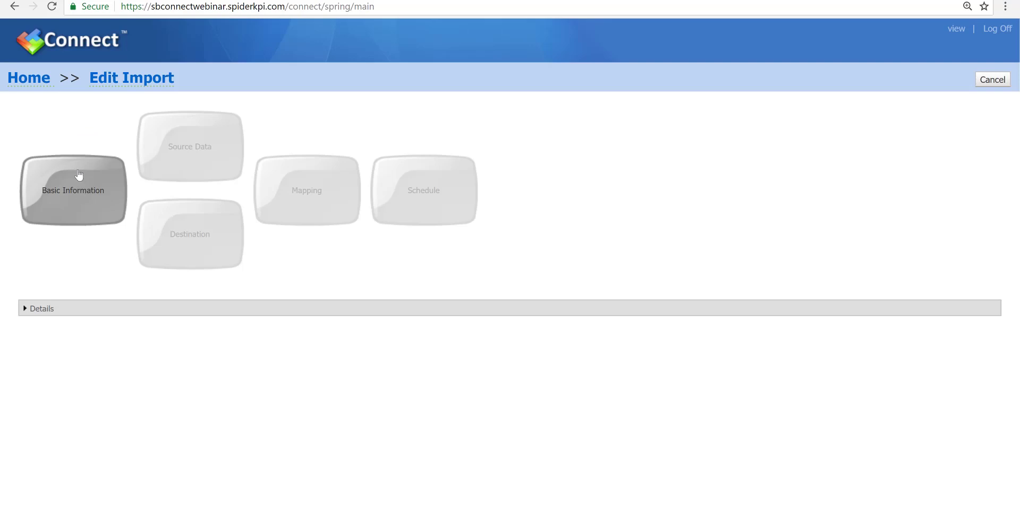
left_click(79, 175)
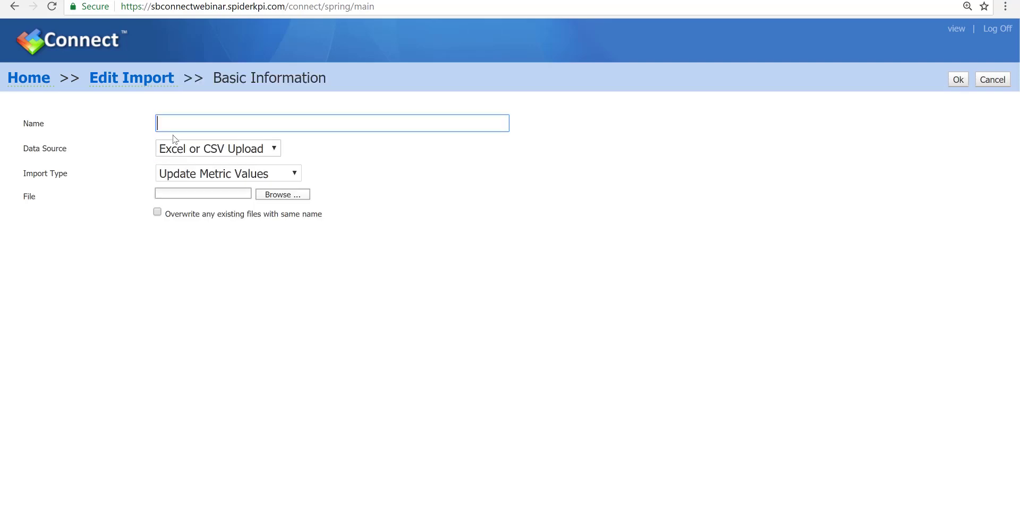
type("ONE ")
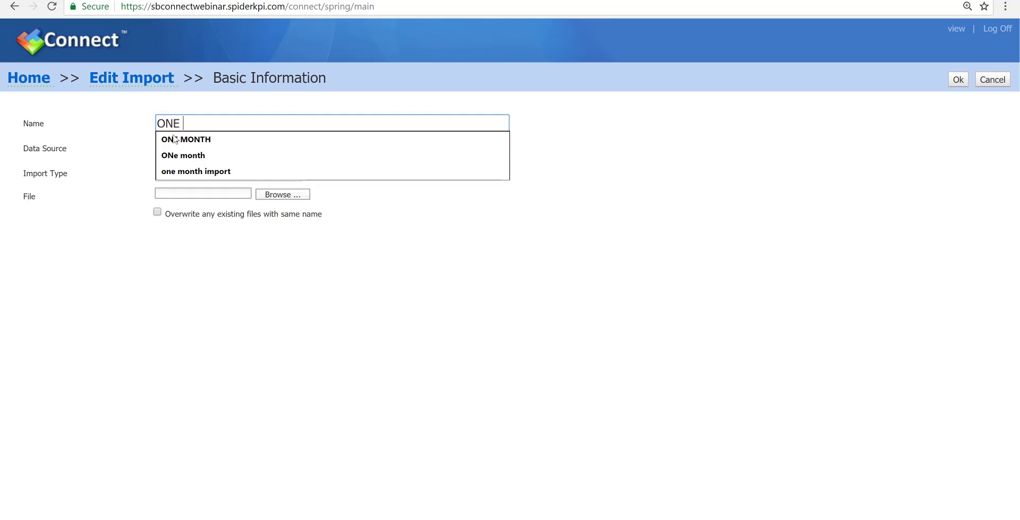
type("MONTH IMPORT")
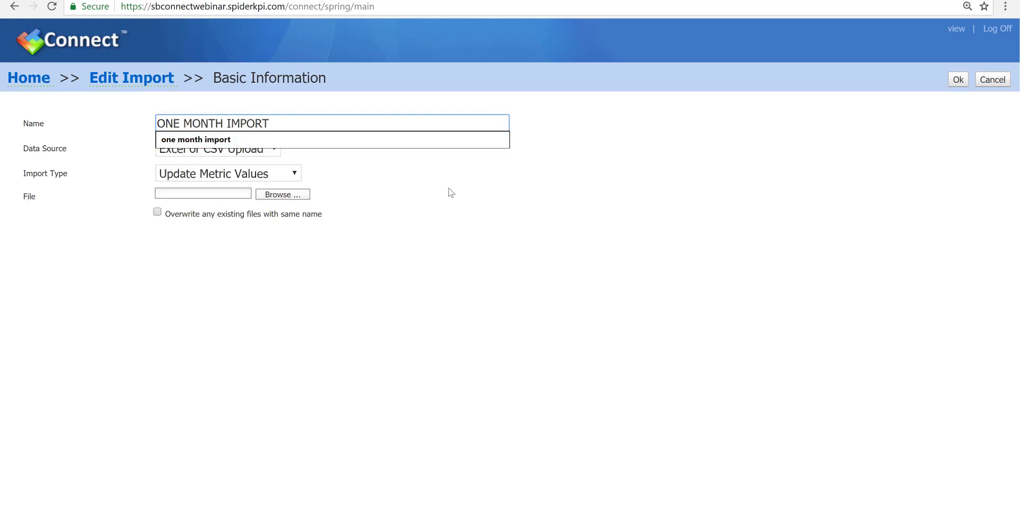
key("Tab")
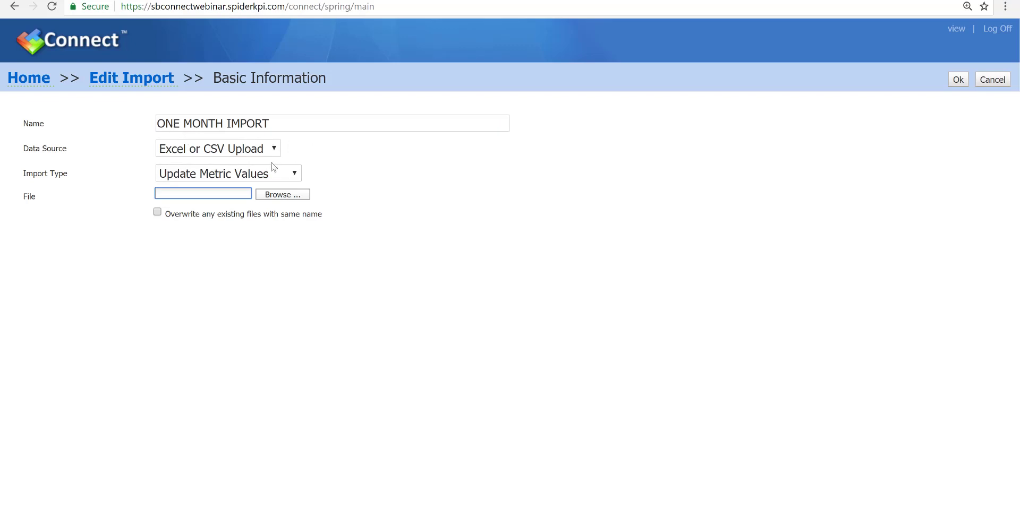
left_click(297, 177)
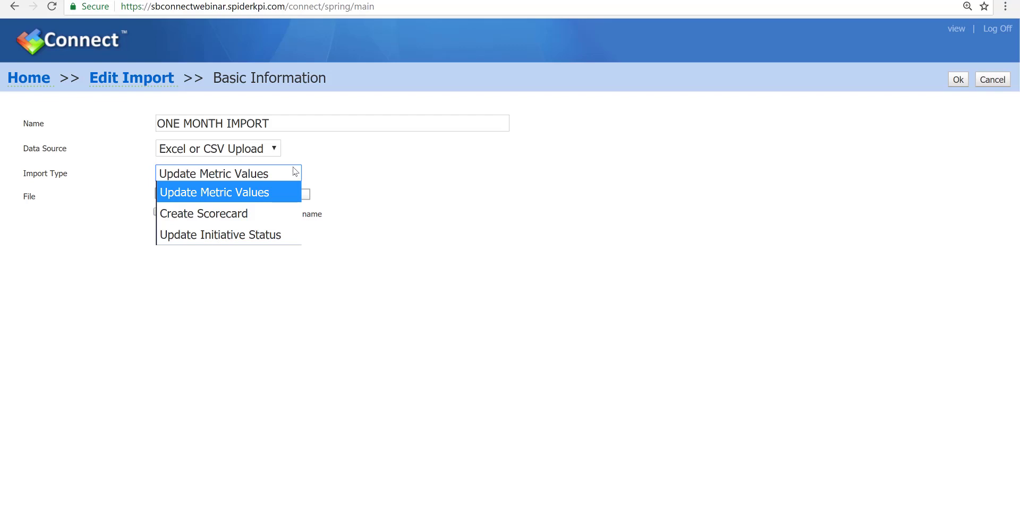
left_click(295, 174)
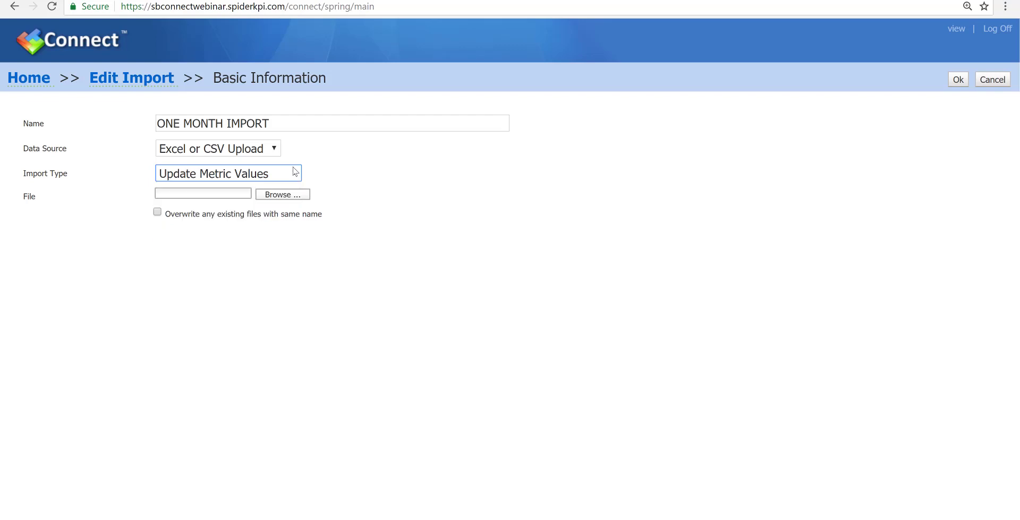
Step: Attach "August 28 Utility Organization - KPI Value Import (ONE MONTH)" from the TUESDAY folder as the import file and confirm the basic information
left_click(286, 201)
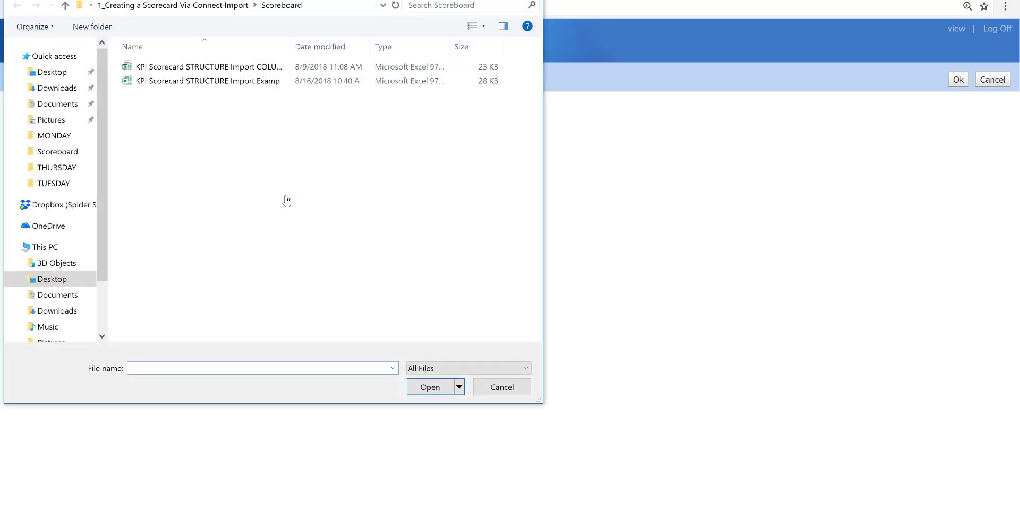
left_click(199, 6)
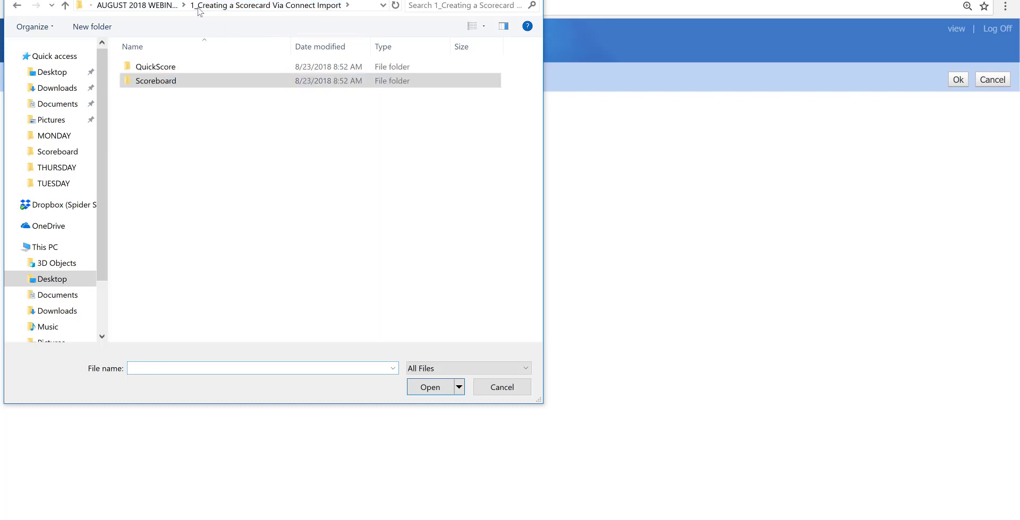
left_click(158, 5)
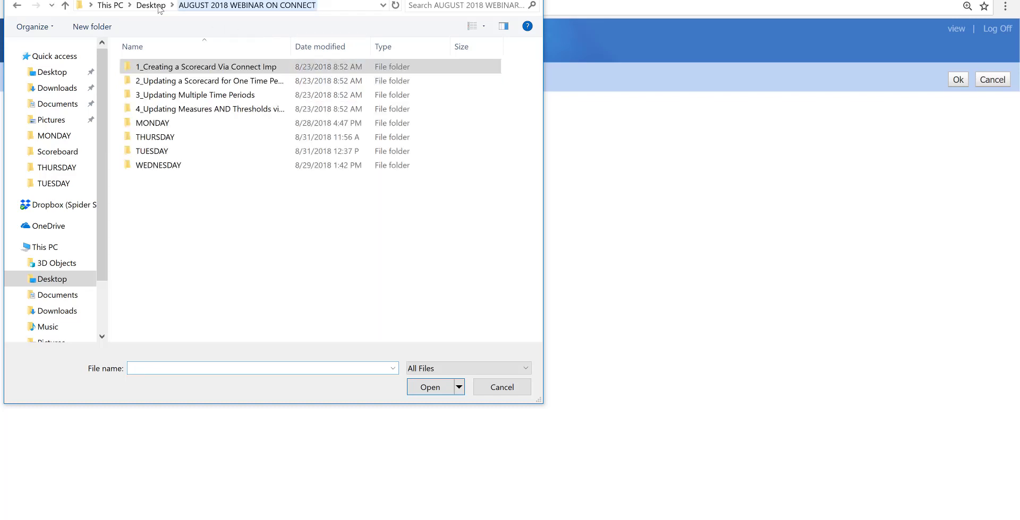
double_click(151, 152)
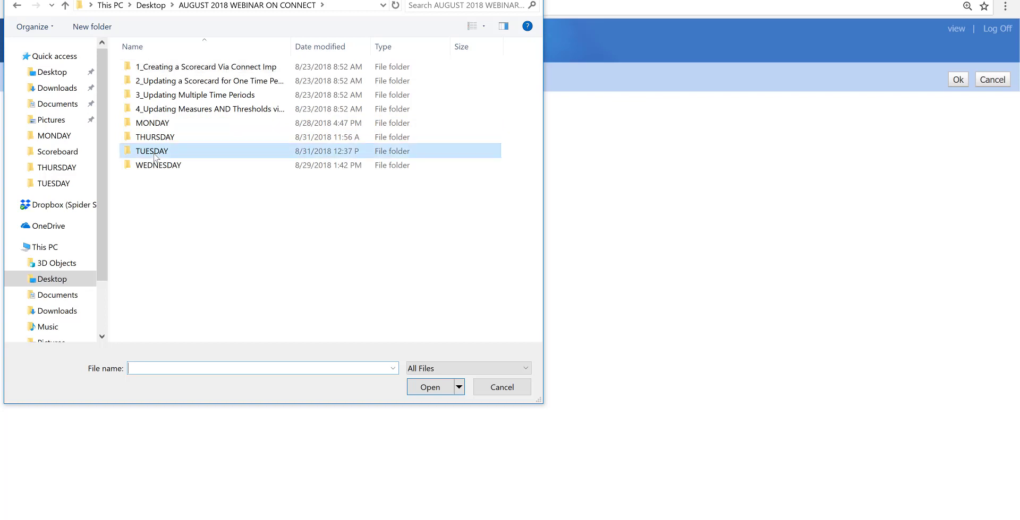
double_click(291, 46)
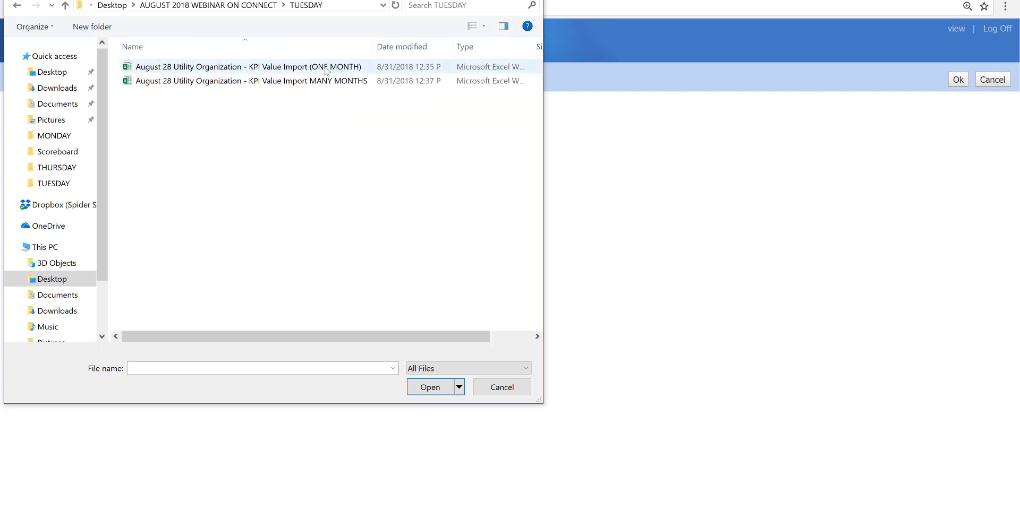
left_click(325, 68)
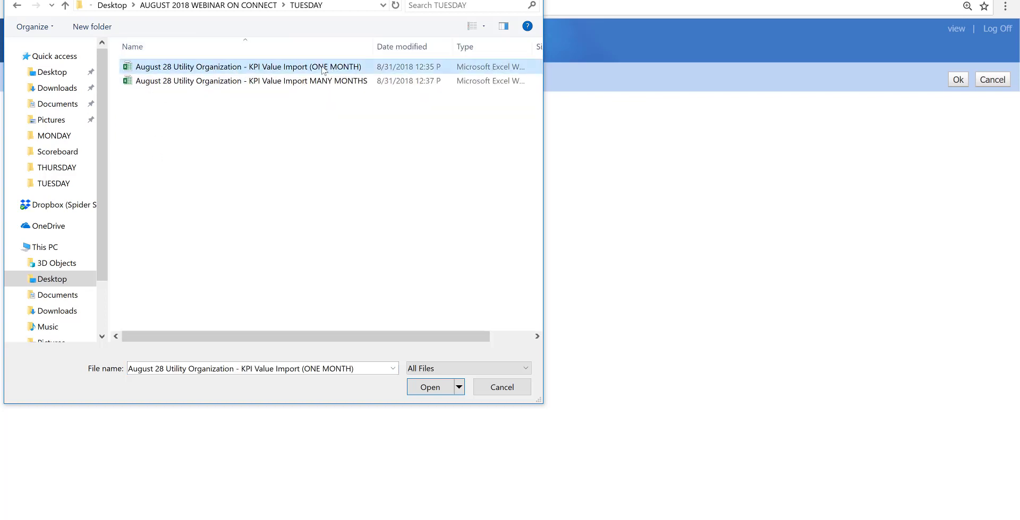
left_click(432, 388)
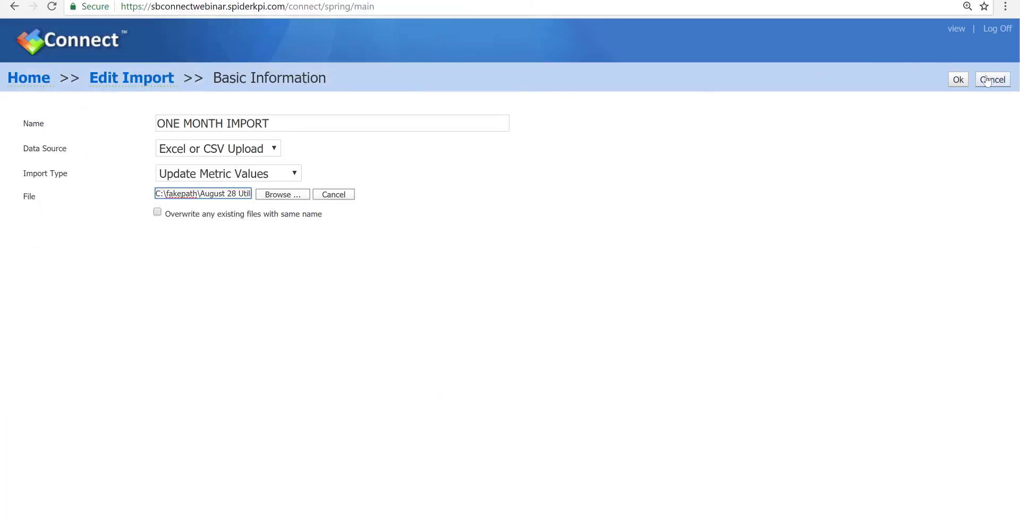
left_click(957, 81)
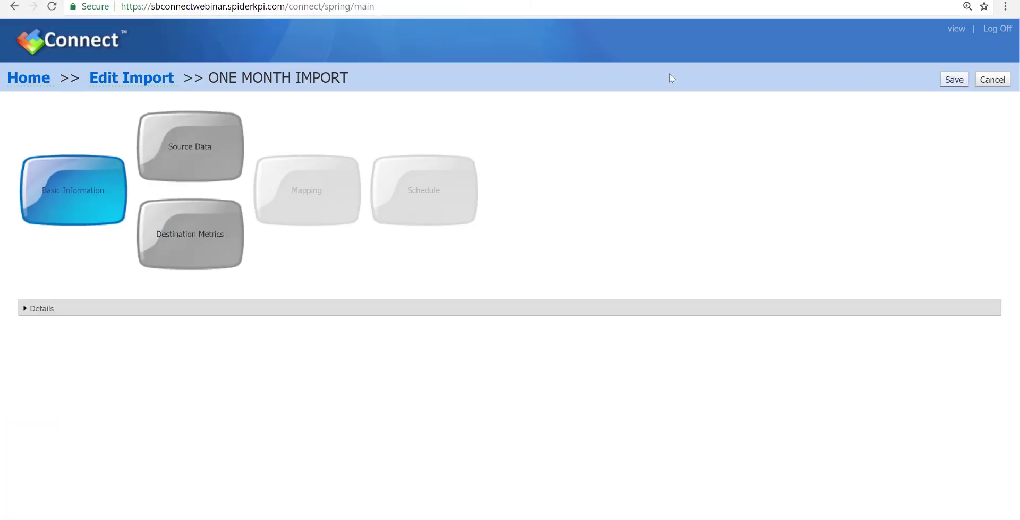
Step: Set the source data to use a date header row for imports and confirm it
left_click(163, 134)
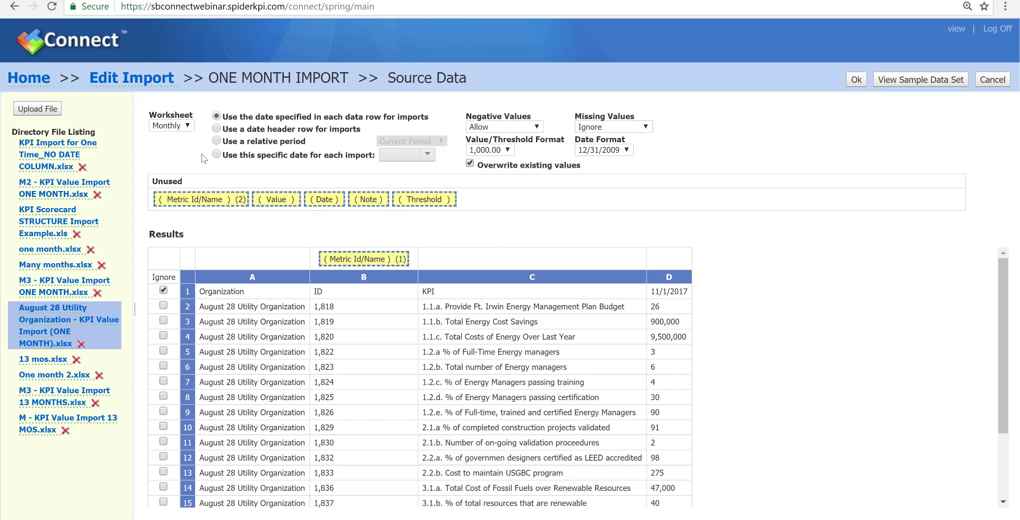
left_click(216, 129)
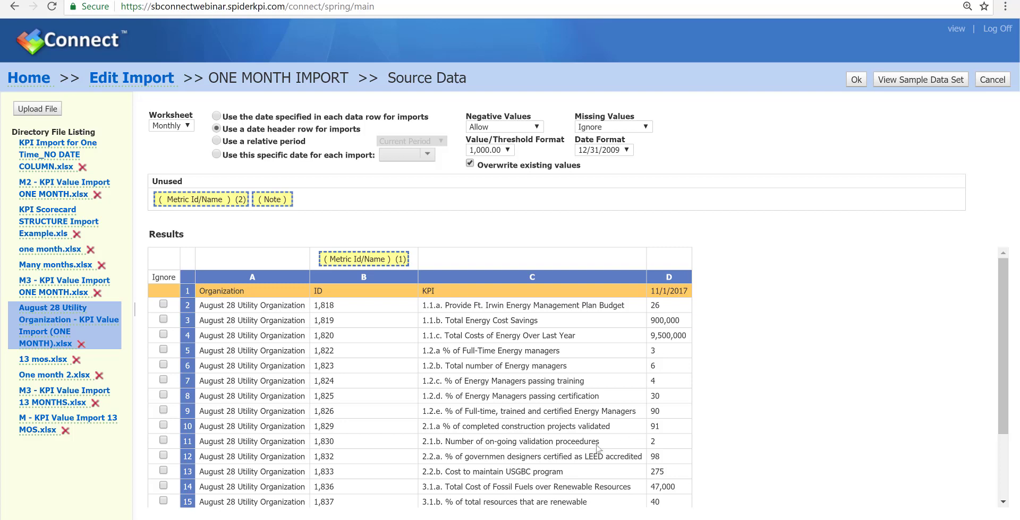
left_click(856, 80)
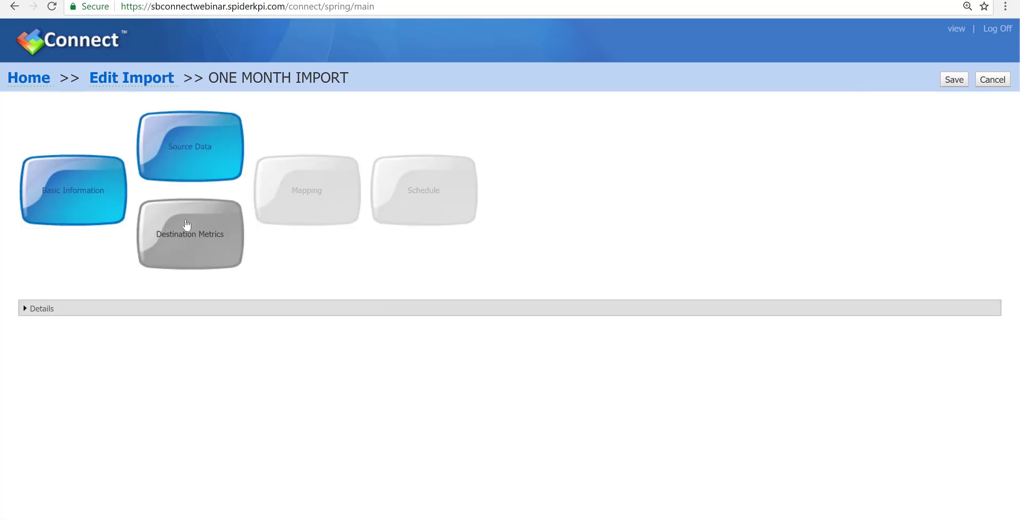
Step: Add all KPIs of the Utility Scorecard in August 28 Utility Organization as the import's destination metrics
left_click(187, 226)
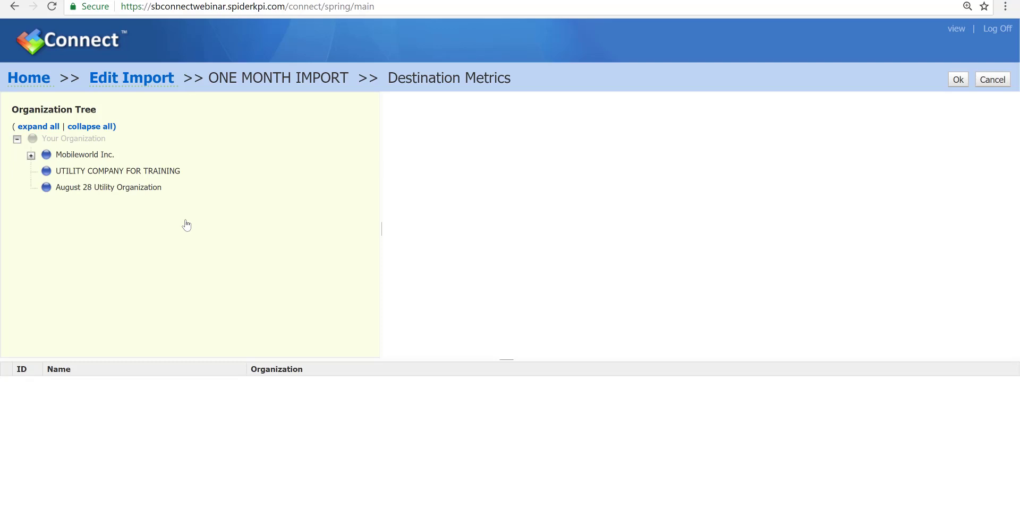
left_click(144, 193)
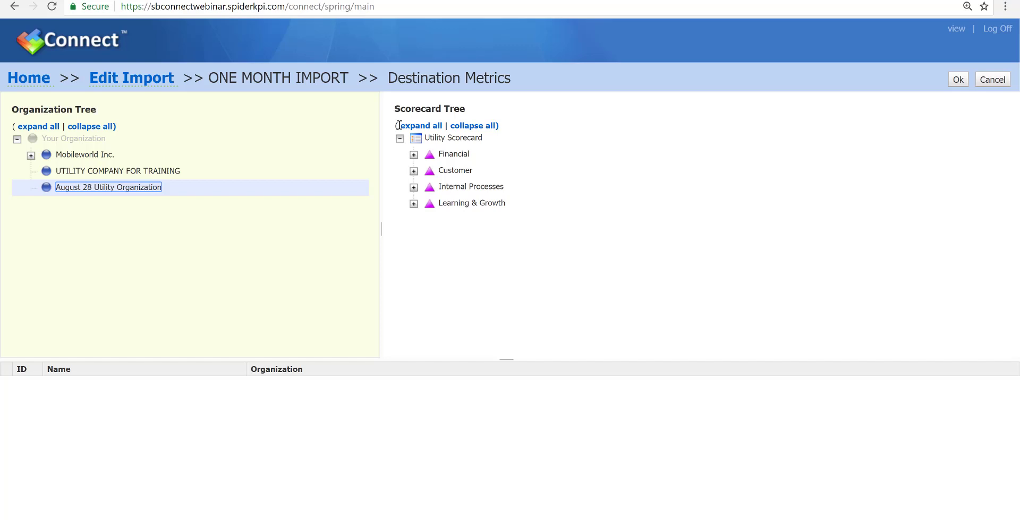
left_click(415, 155)
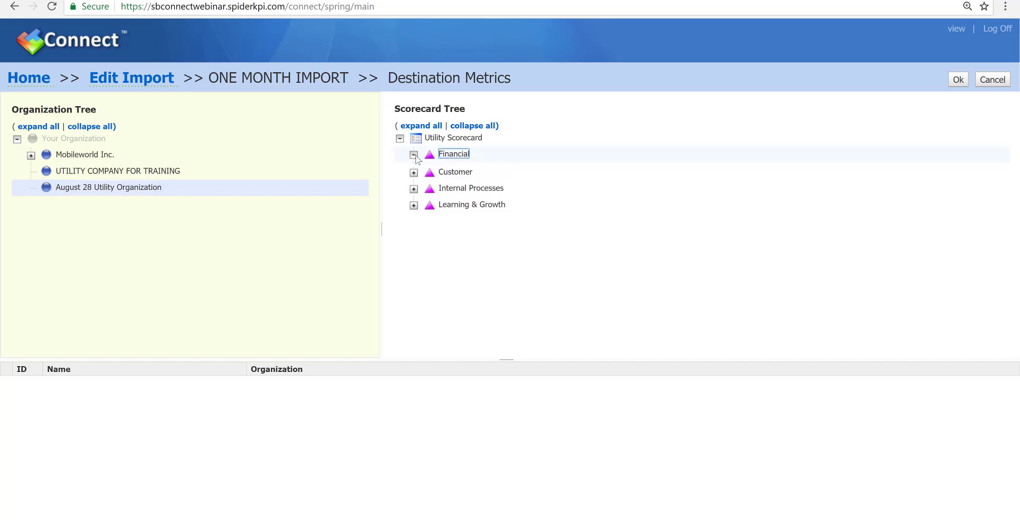
left_click(429, 173)
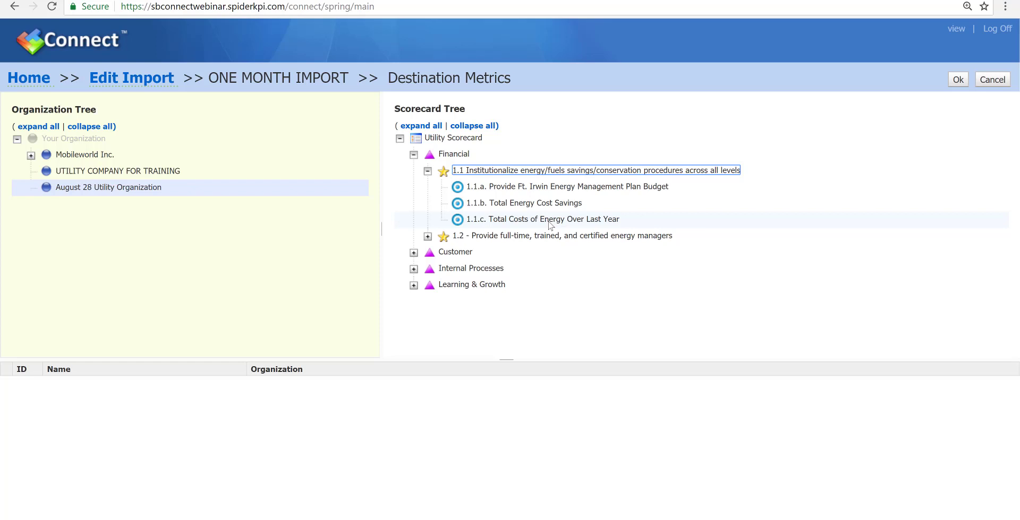
left_click(454, 138)
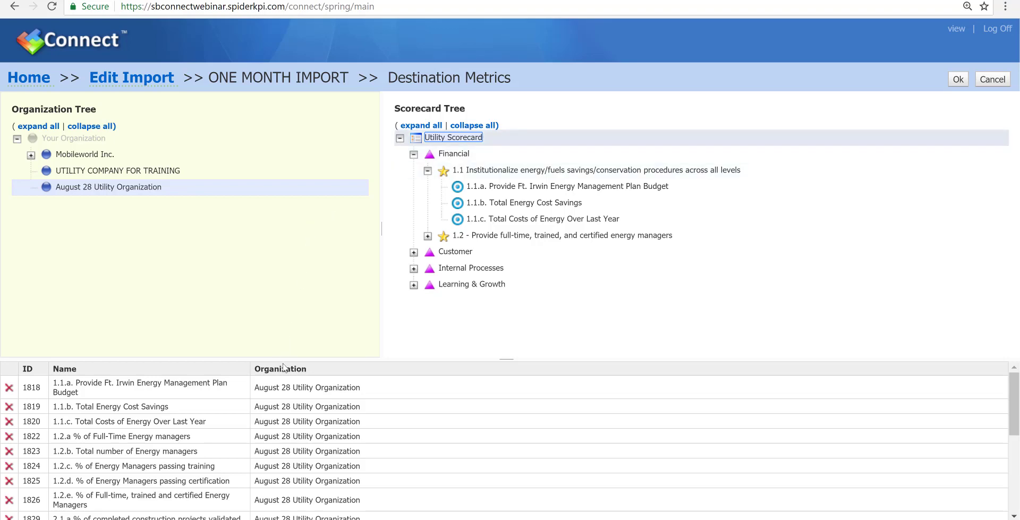
Step: Check the list of selected destination metrics from start to end and confirm the selection
scroll(287, 369, "down", 5)
scroll(294, 371, "up", 5)
scroll(294, 370, "down", 5)
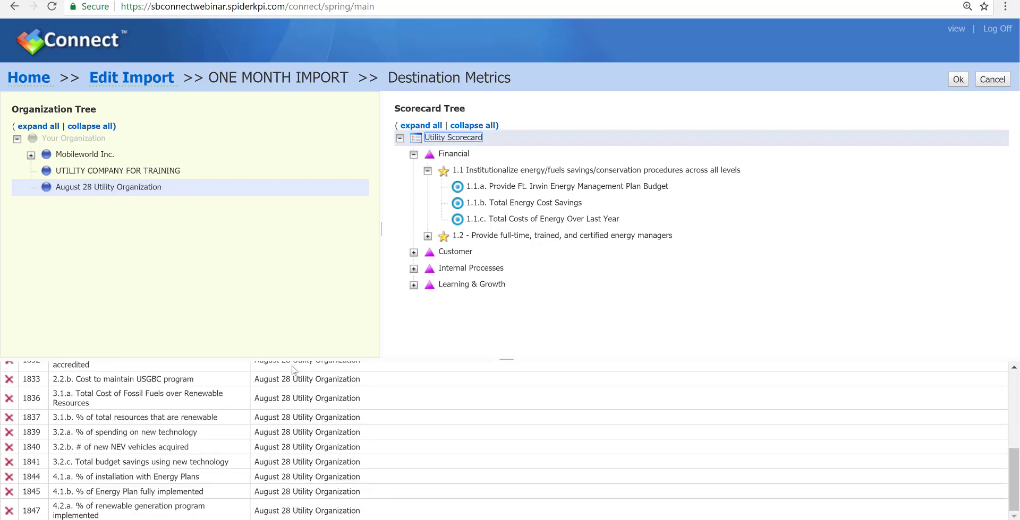
scroll(293, 371, "up", 5)
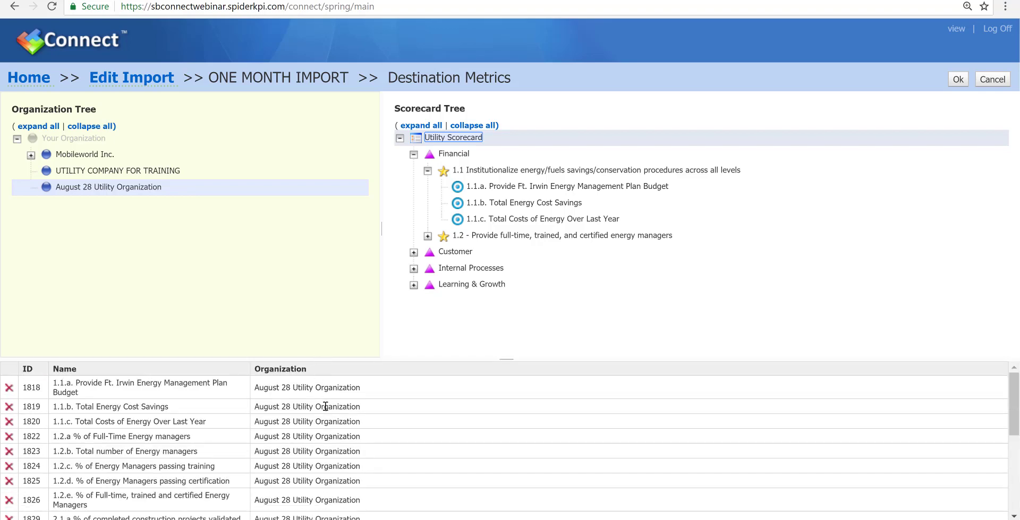
scroll(325, 406, "down", 5)
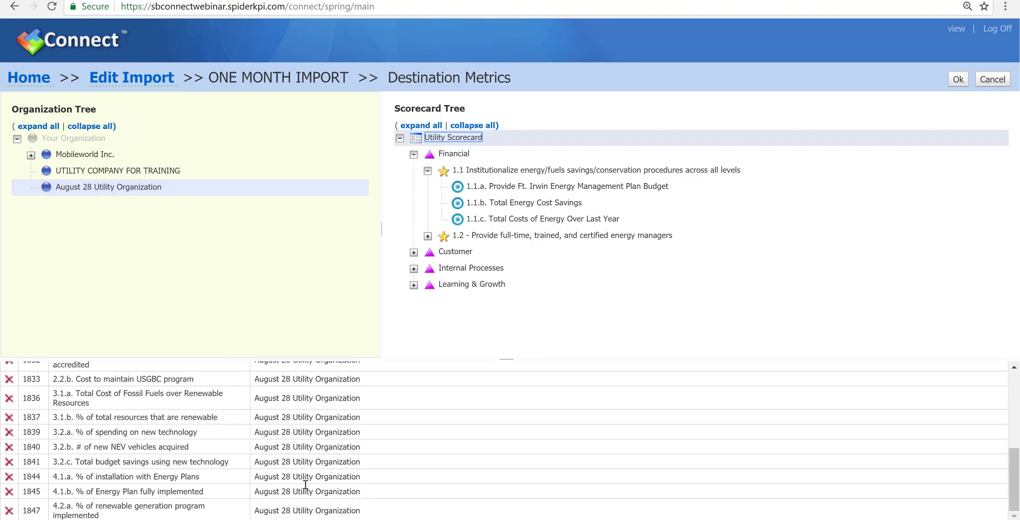
scroll(145, 435, "up", 5)
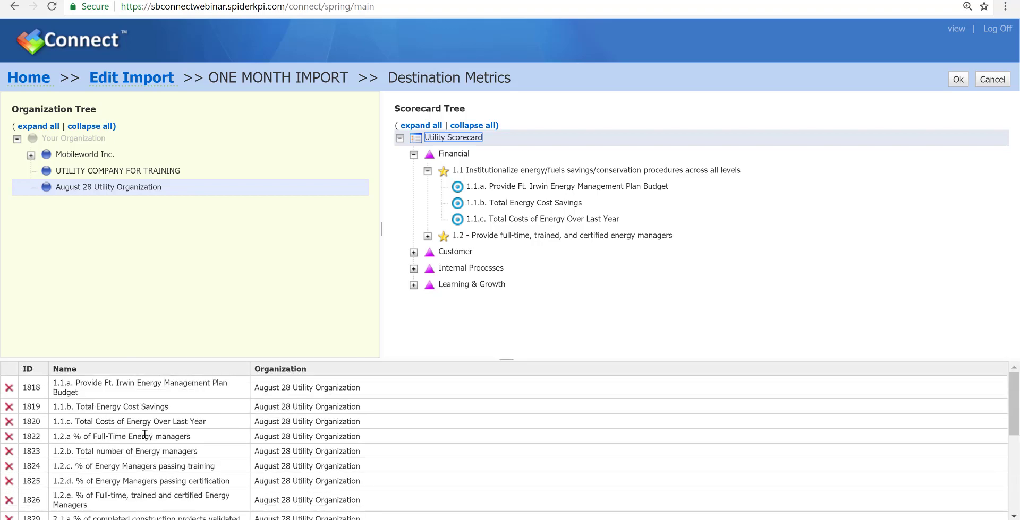
scroll(145, 435, "down", 5)
scroll(145, 435, "up", 5)
left_click(957, 80)
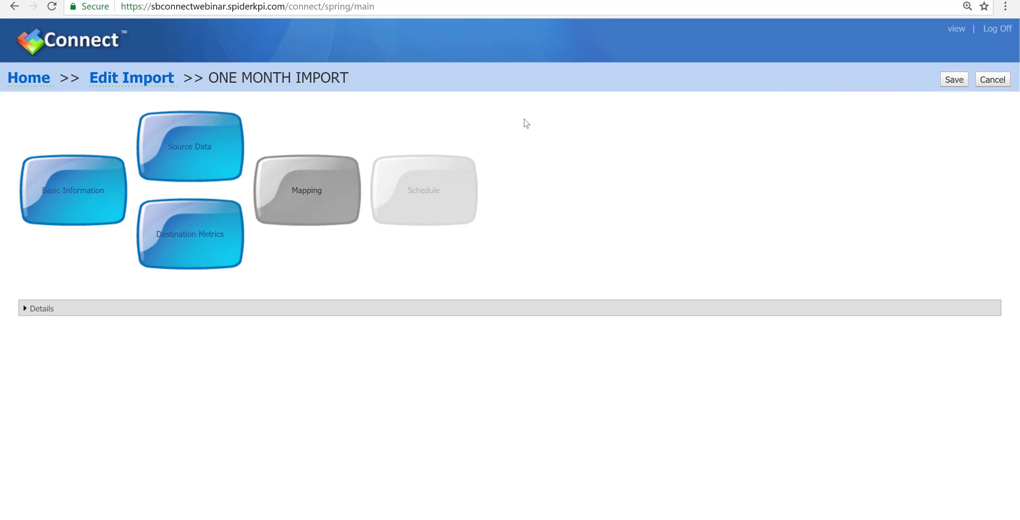
Step: Review the import's mapping, move source item 1,818 to Unused and back to KPI 1.1.a, and confirm the mapping
left_click(293, 178)
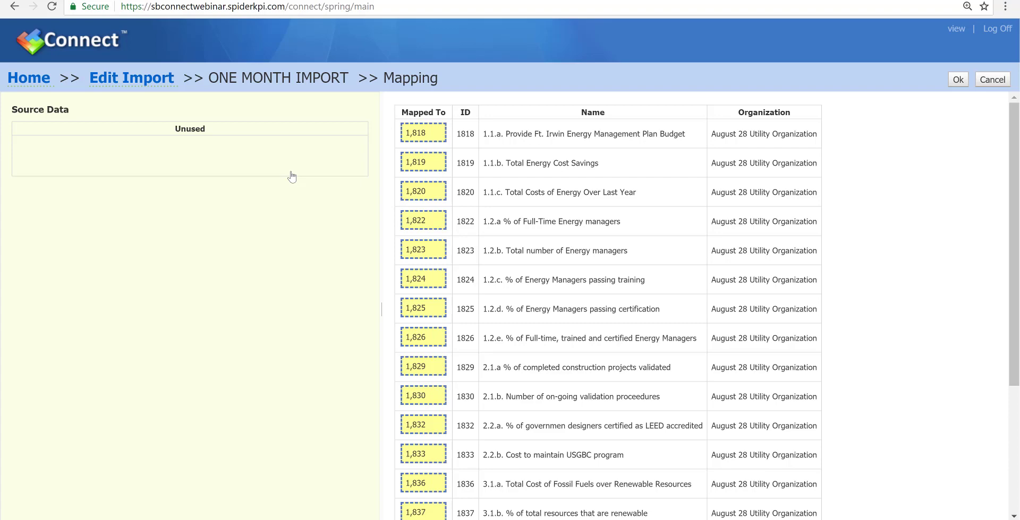
scroll(484, 200, "down", 3)
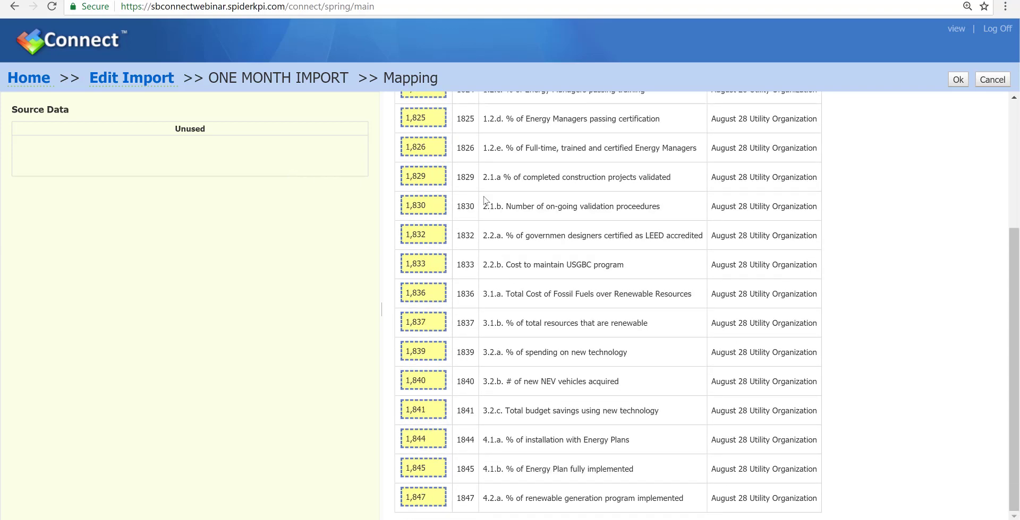
scroll(484, 200, "up", 3)
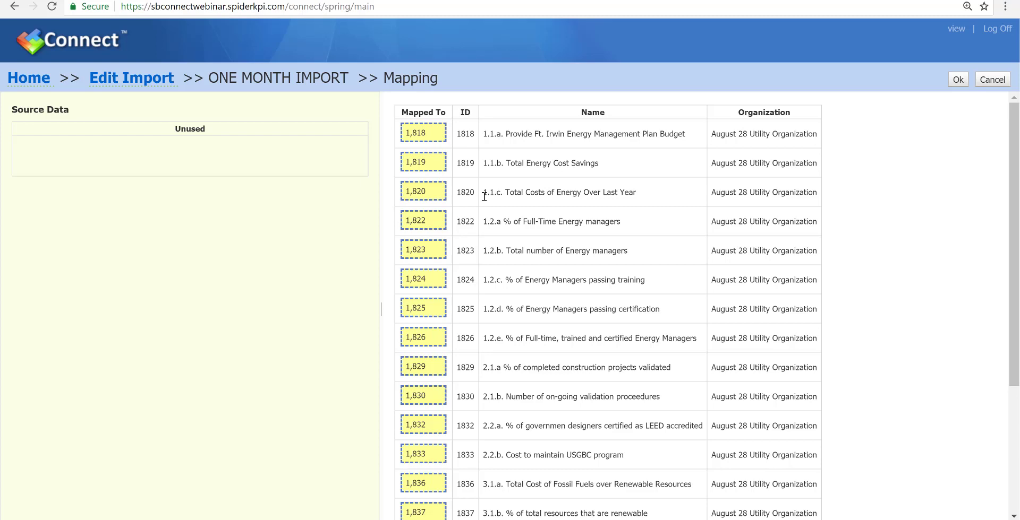
left_click_drag(437, 137, 133, 168)
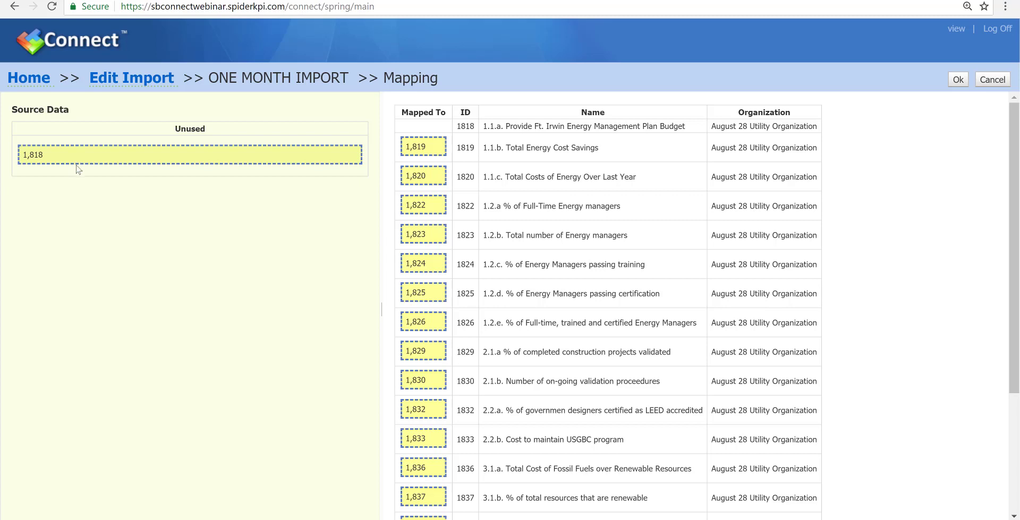
left_click_drag(82, 162, 401, 136)
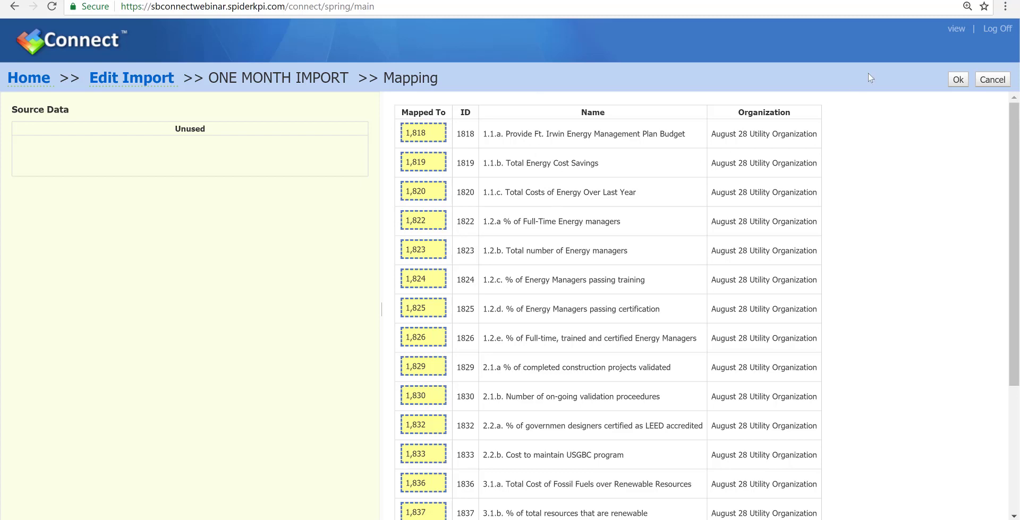
left_click(958, 80)
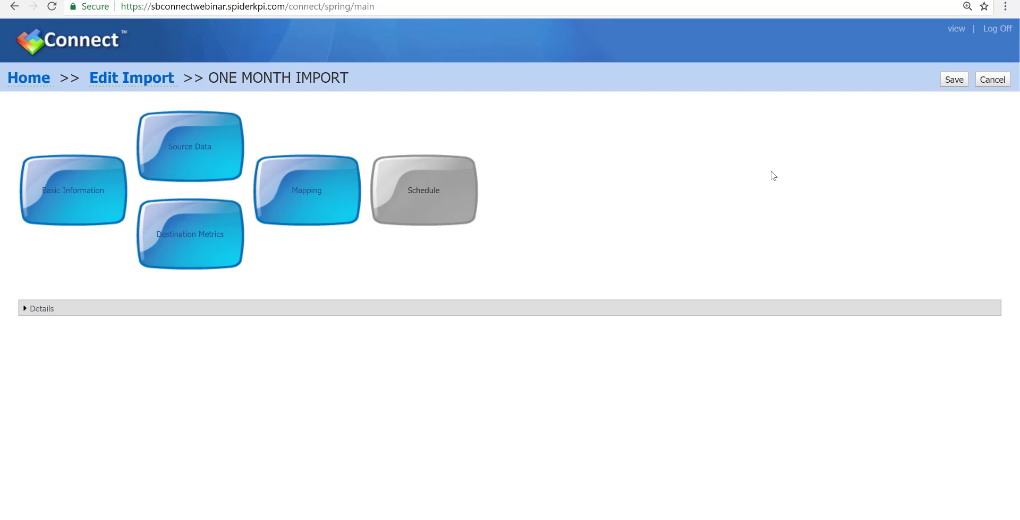
Step: Try a new schedule for the import and examine its frequency, day, hour, minute, AM/PM and time zone options
left_click(465, 180)
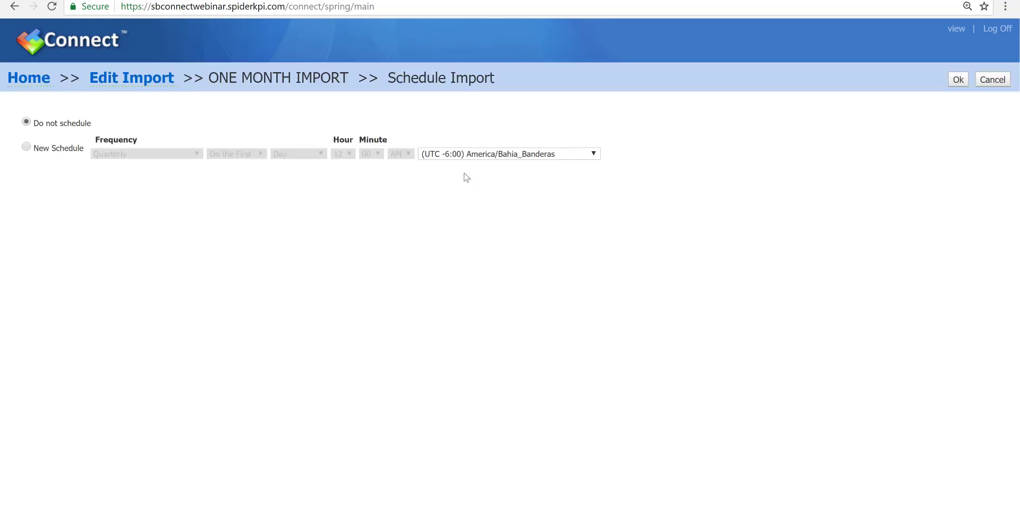
left_click(27, 148)
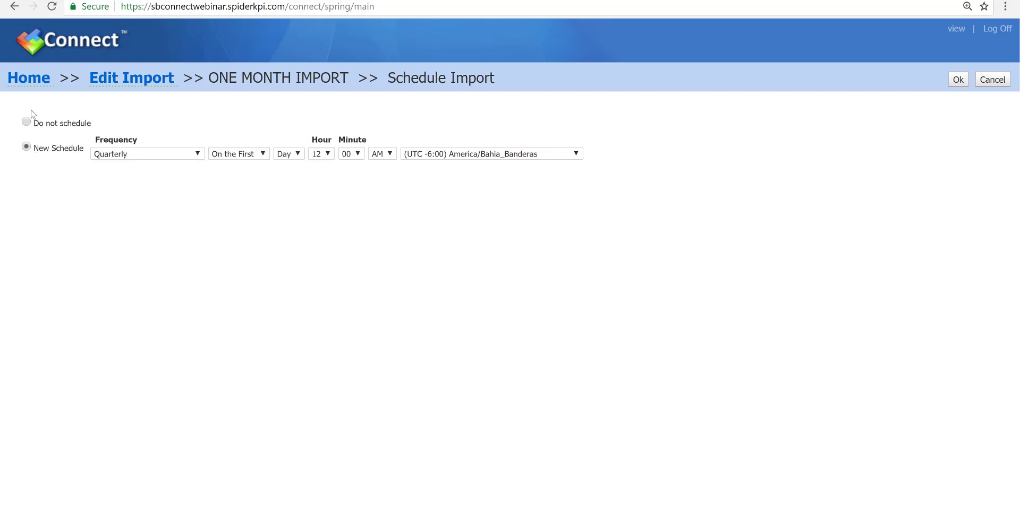
left_click(26, 122)
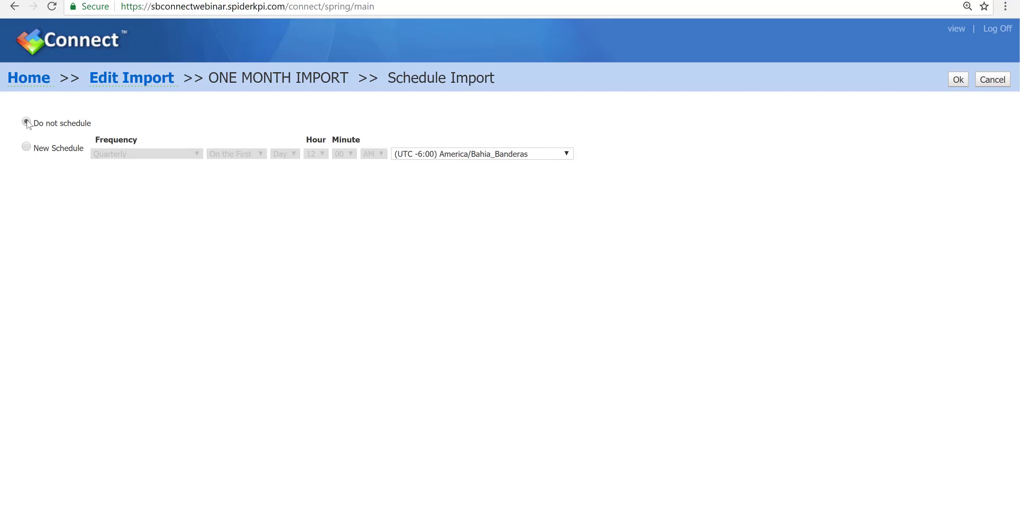
left_click(25, 149)
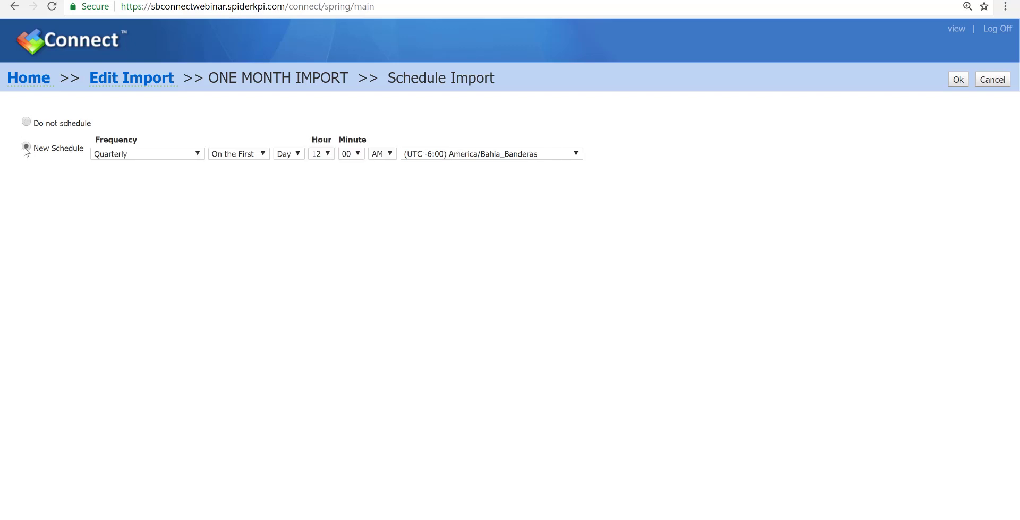
left_click(199, 155)
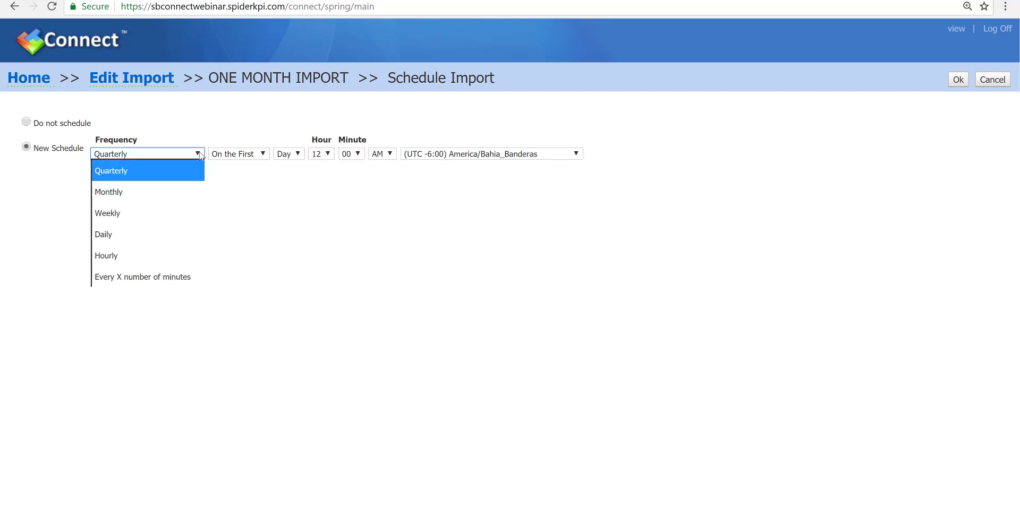
left_click(201, 155)
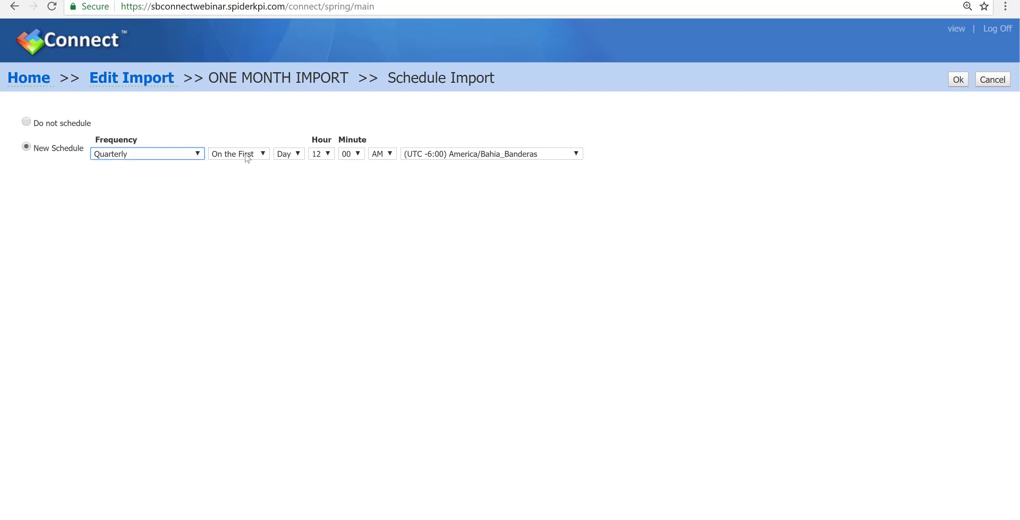
left_click(263, 155)
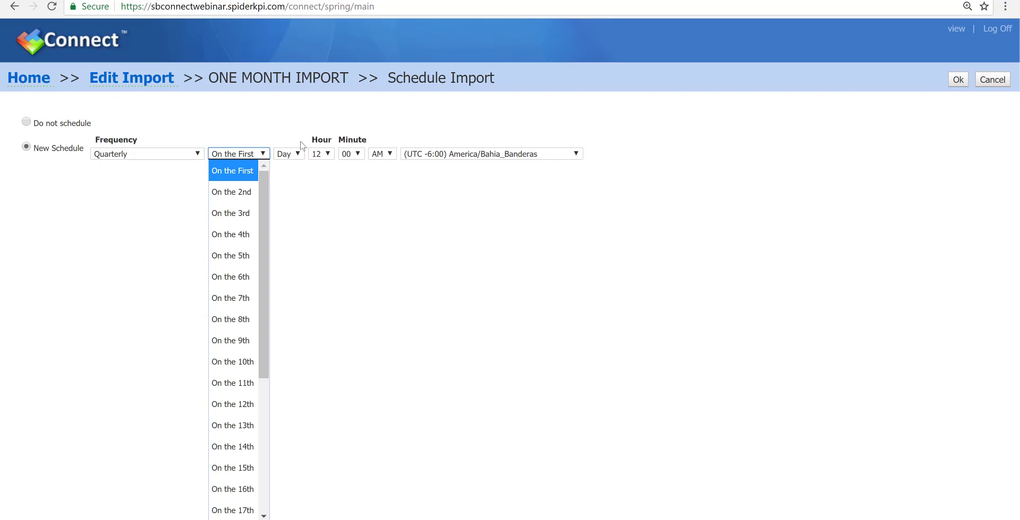
left_click(328, 155)
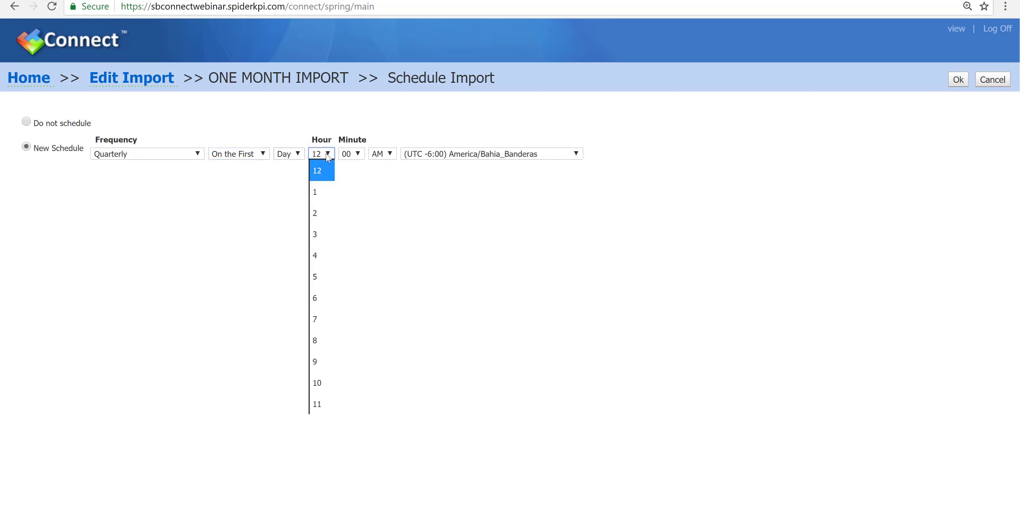
left_click(358, 155)
left_click(357, 155)
left_click(385, 155)
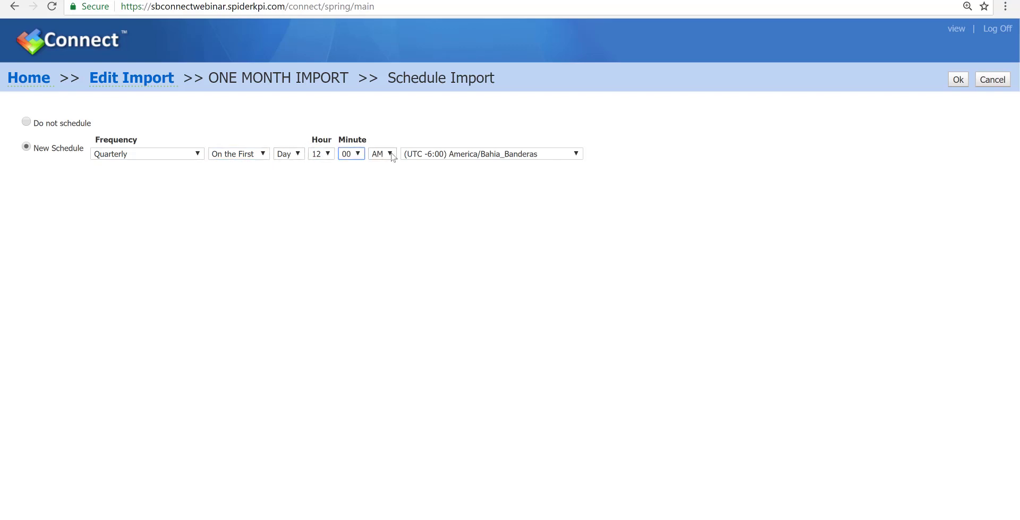
left_click(385, 155)
left_click(577, 155)
left_click(577, 155)
scroll(547, 212, "up", 1)
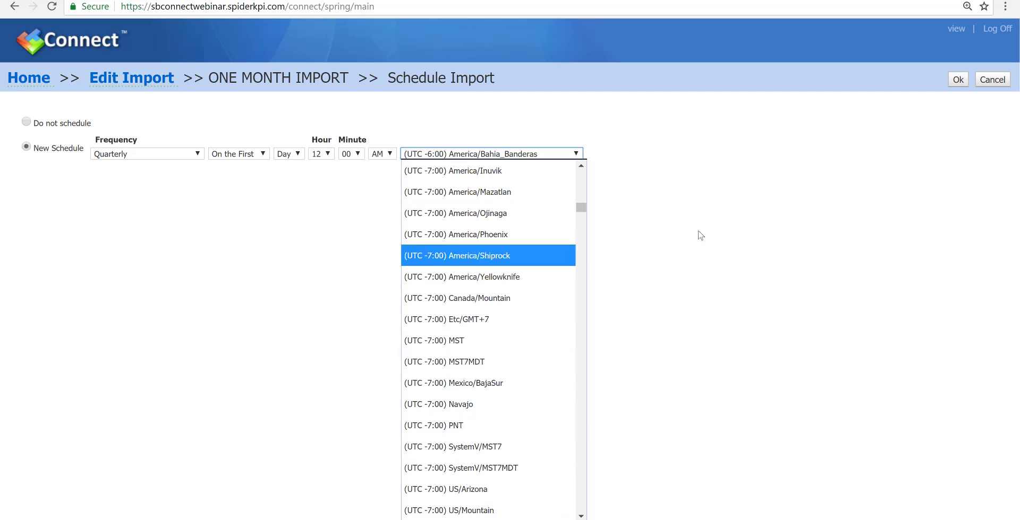
Step: Set the import to Do not schedule, confirm it, and save ONE MONTH IMPORT
left_click(28, 124)
left_click(28, 123)
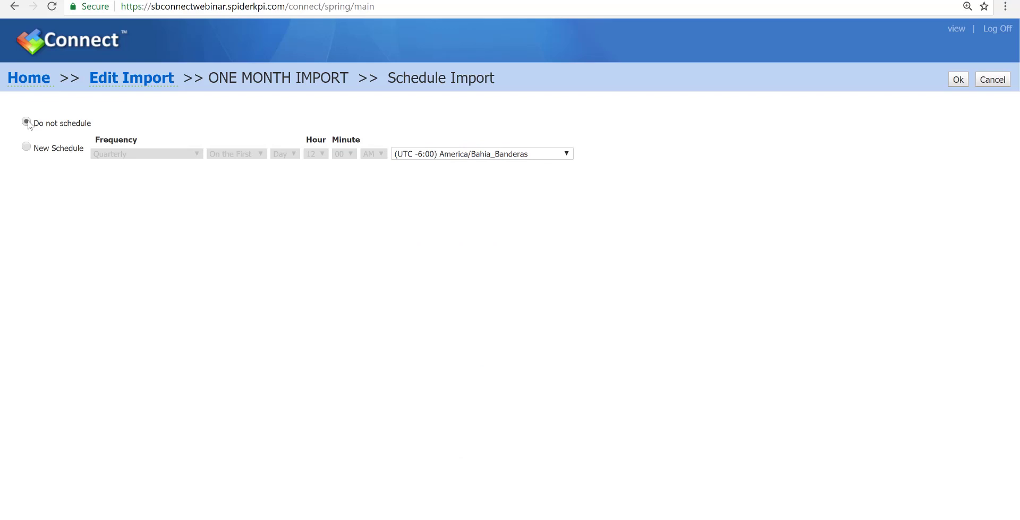
left_click(958, 80)
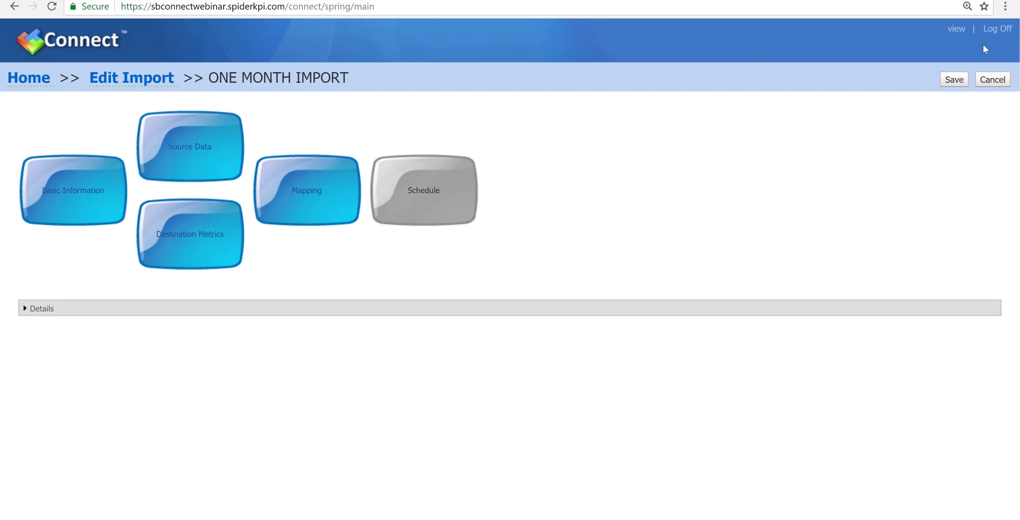
left_click(959, 81)
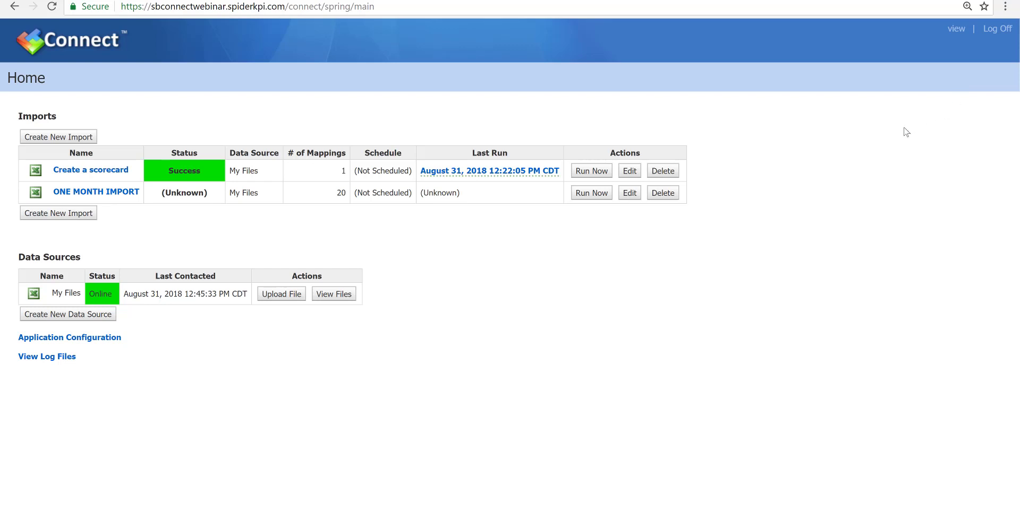
Step: Run ONE MONTH IMPORT immediately and check its import log
left_click(589, 194)
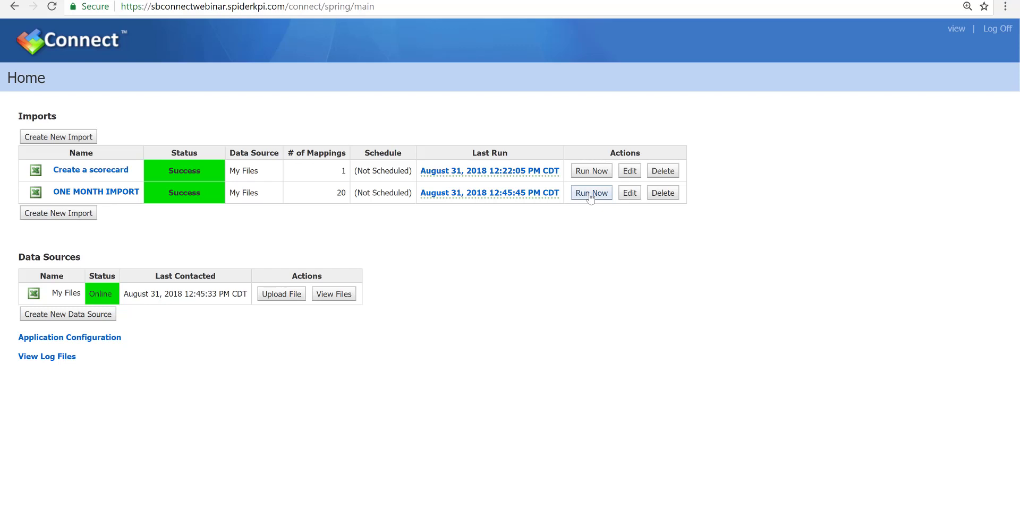
left_click(185, 199)
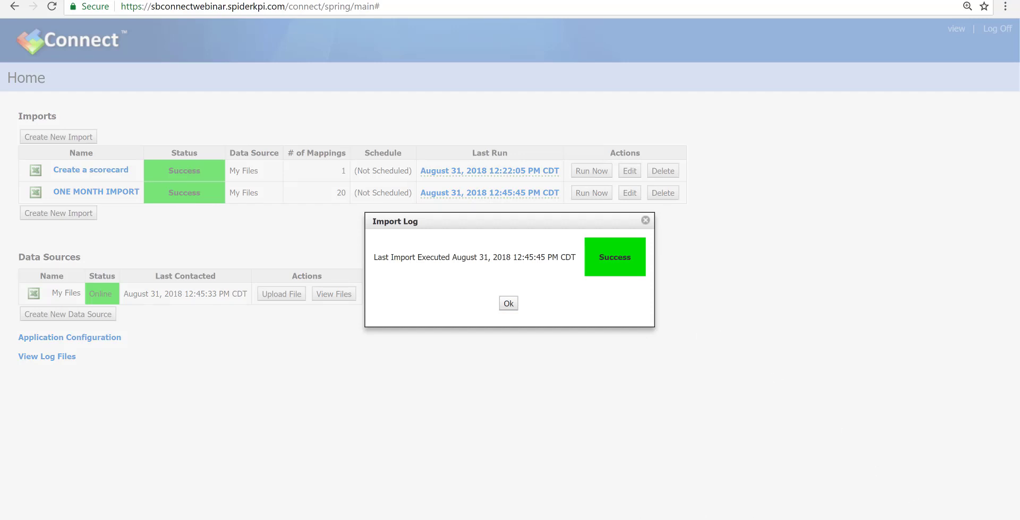
left_click(509, 304)
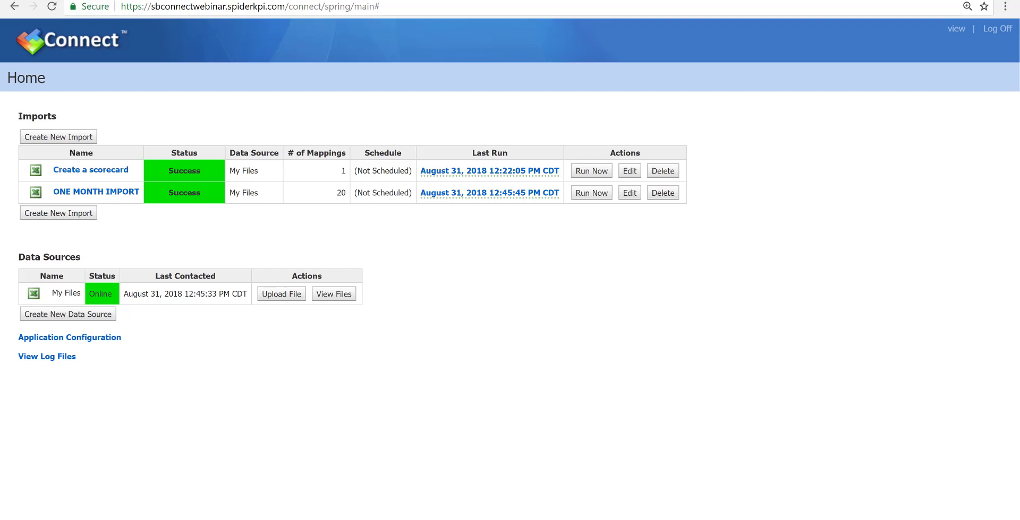
Step: Switch from Connect to the Utility Scorecard's KPIs in August 28 Utility Organization and reload the page
left_click(100, 0)
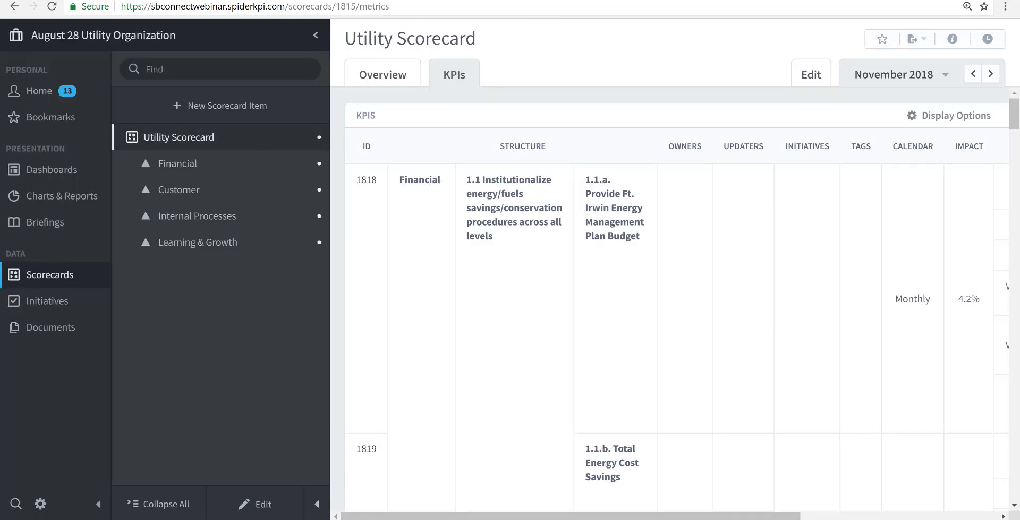
left_click(124, 42)
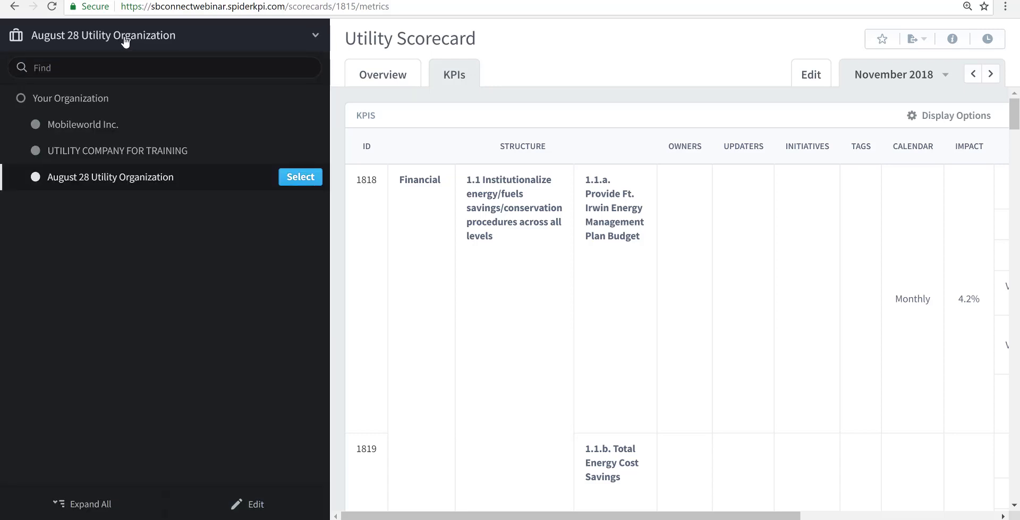
left_click(48, 24)
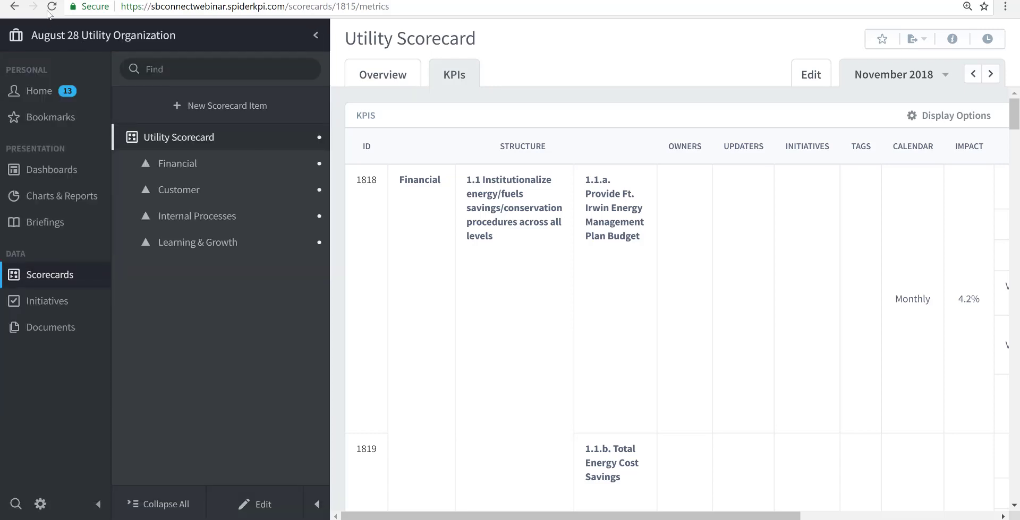
left_click(52, 7)
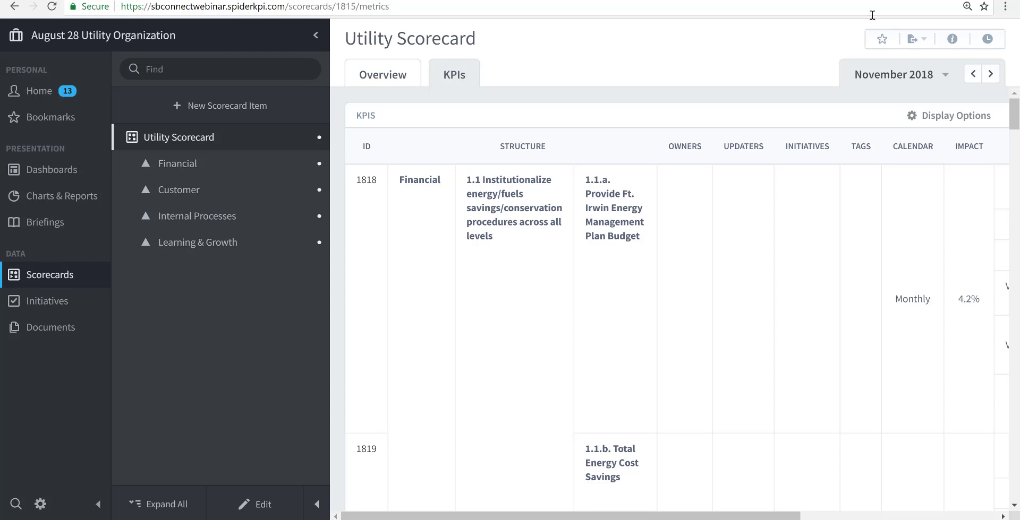
Step: Move the Utility Scorecard's KPI reporting period back from November 2018 to November 2017
left_click(973, 74)
left_click(973, 74)
left_click(973, 74)
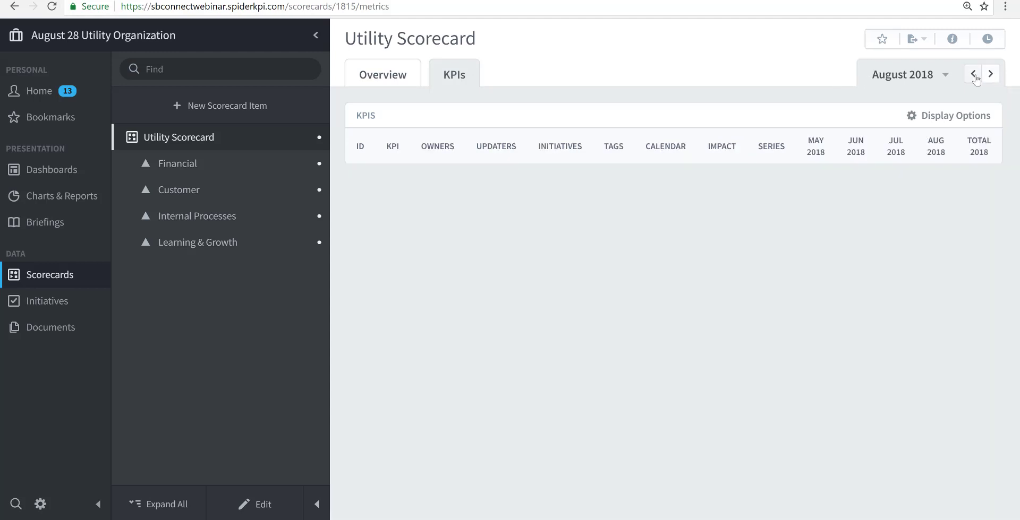
left_click(974, 74)
left_click(974, 75)
left_click(974, 75)
left_click(973, 74)
left_click(974, 74)
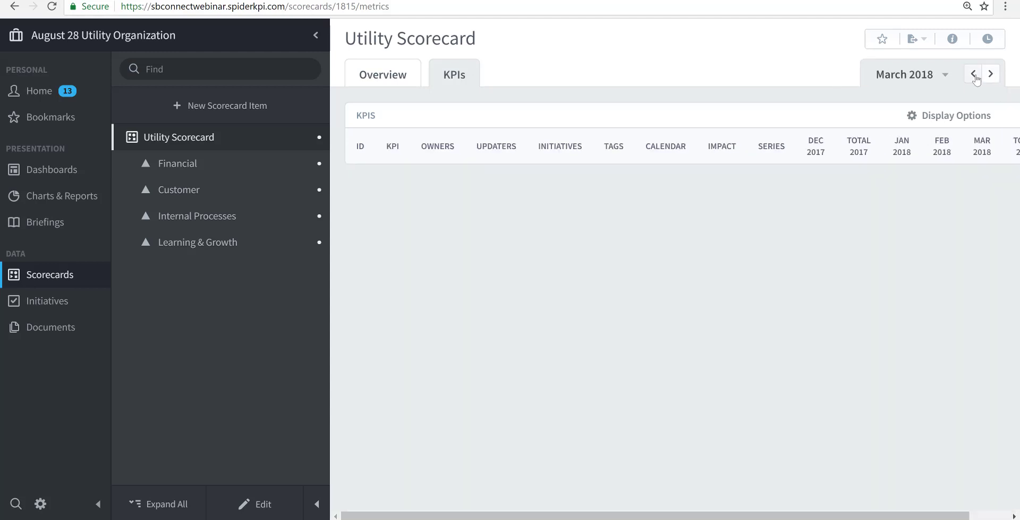
left_click(973, 74)
left_click(973, 75)
left_click(974, 74)
left_click(974, 74)
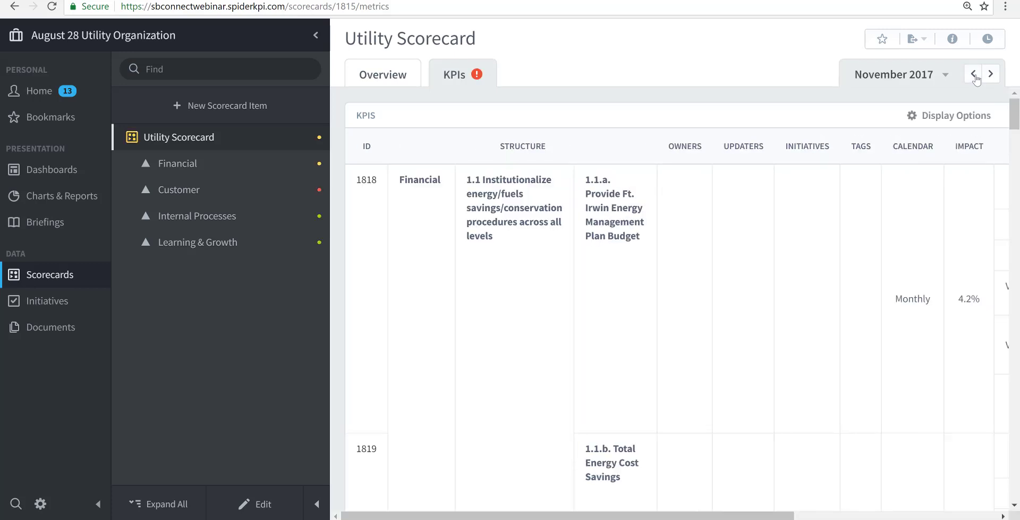
Step: Examine the November 2017 overviews of Utility Scorecard, Financial, objective 1.1 and KPI 1.1.b. Total Energy Cost Savings
left_click(381, 77)
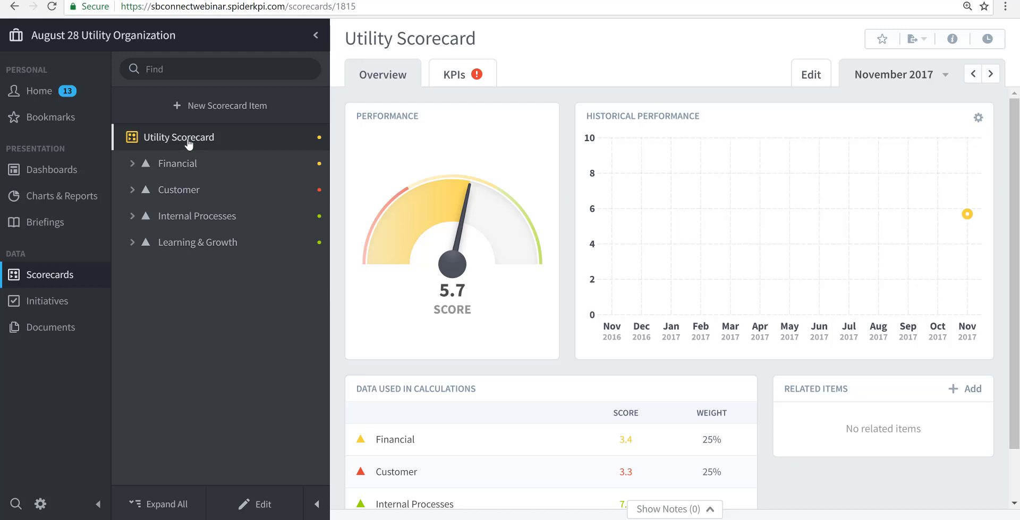
left_click(187, 169)
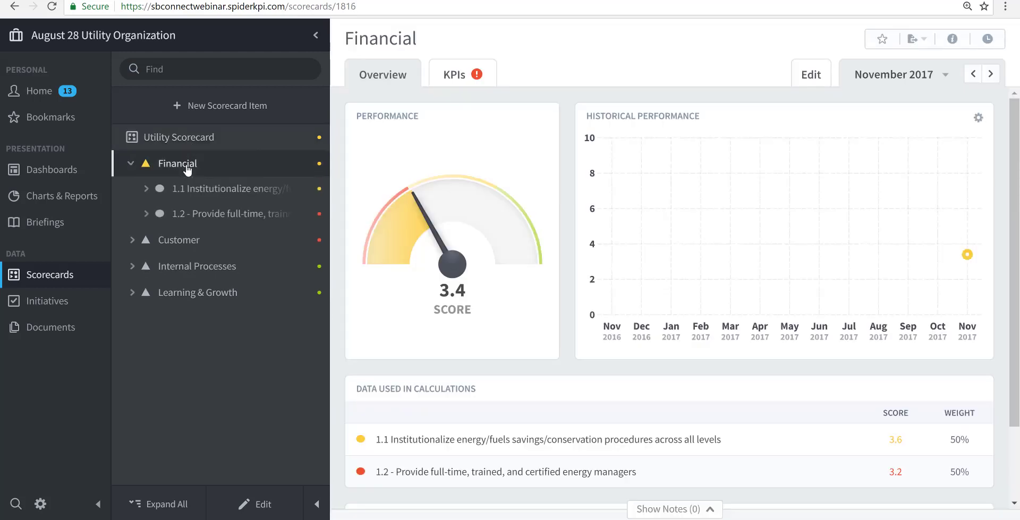
left_click(219, 191)
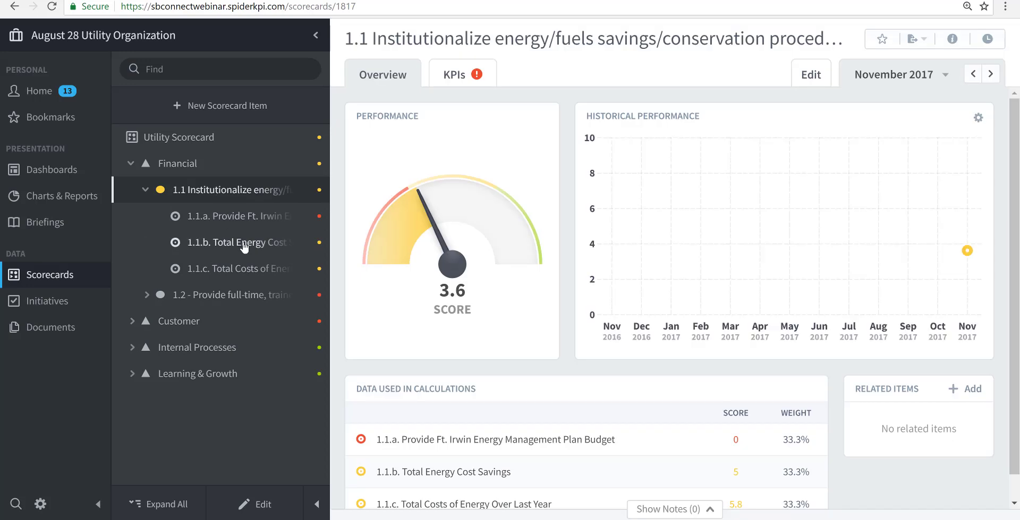
left_click(243, 246)
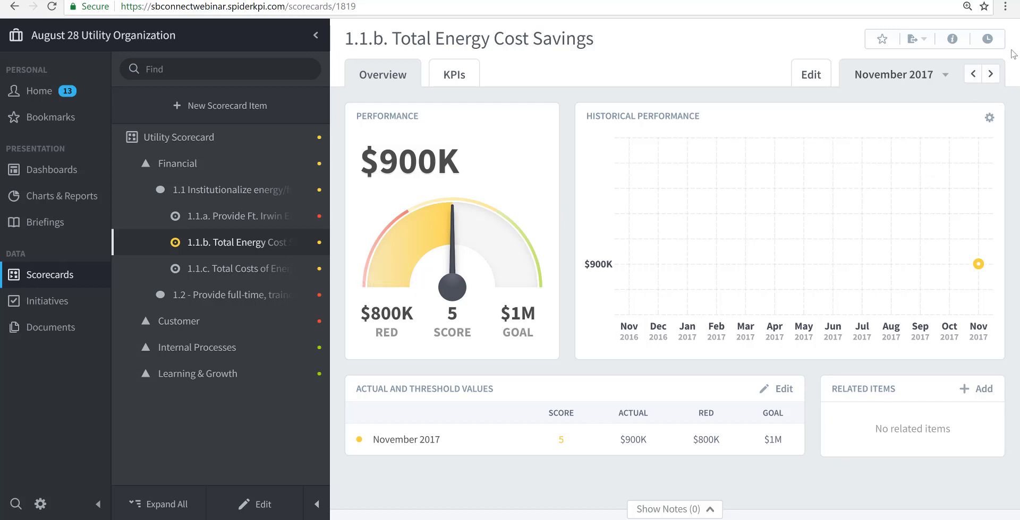
Step: Check KPI 1.1.b. for December 2017 and January 2018, and return to November 2017
left_click(991, 75)
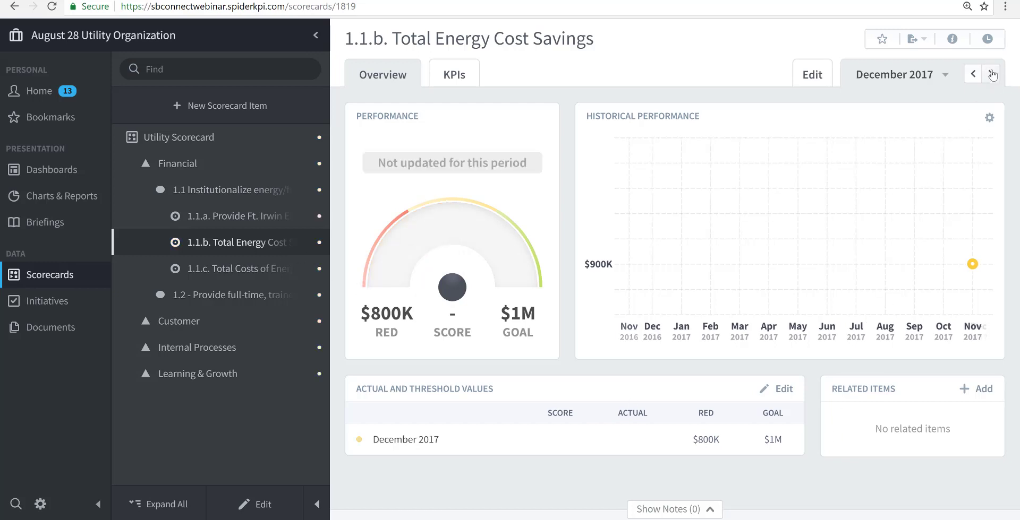
left_click(991, 74)
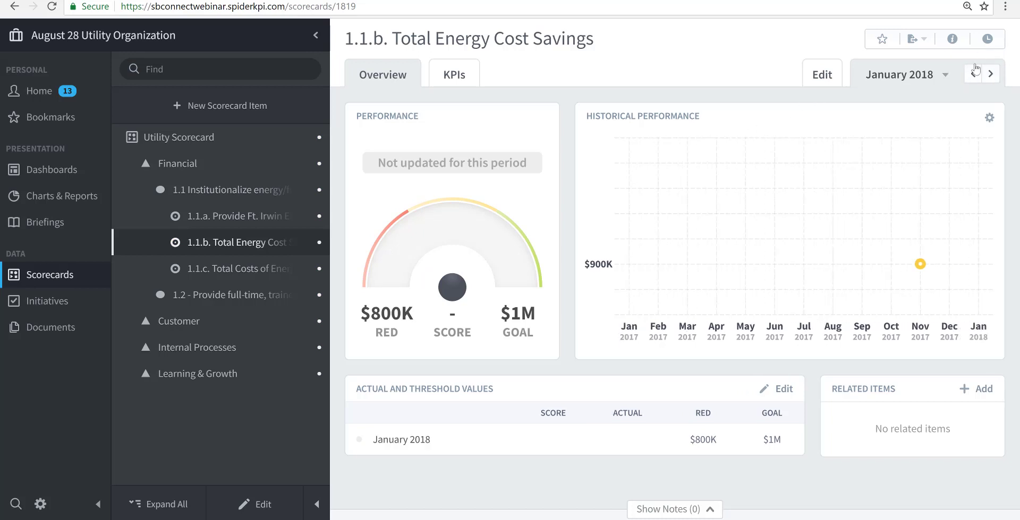
left_click(974, 73)
left_click(974, 74)
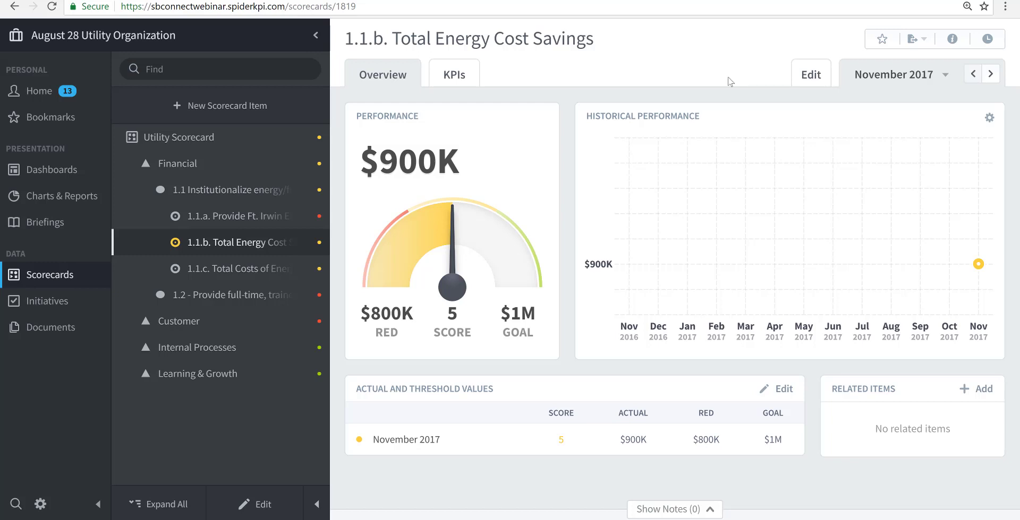
Step: Switch to Connect, create a new import and name it MANY MONTHS IMPORT in its basic information
left_click(225, 1)
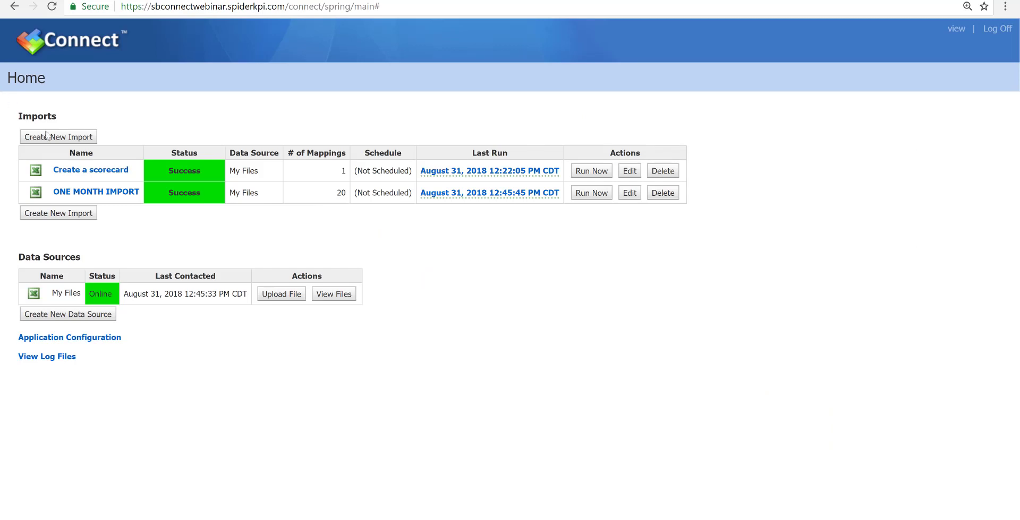
left_click(68, 138)
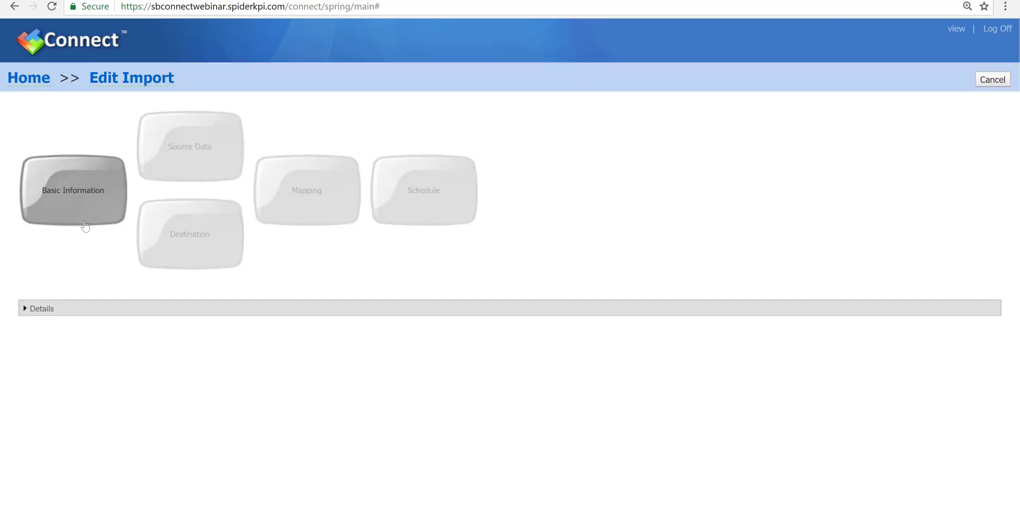
left_click(94, 184)
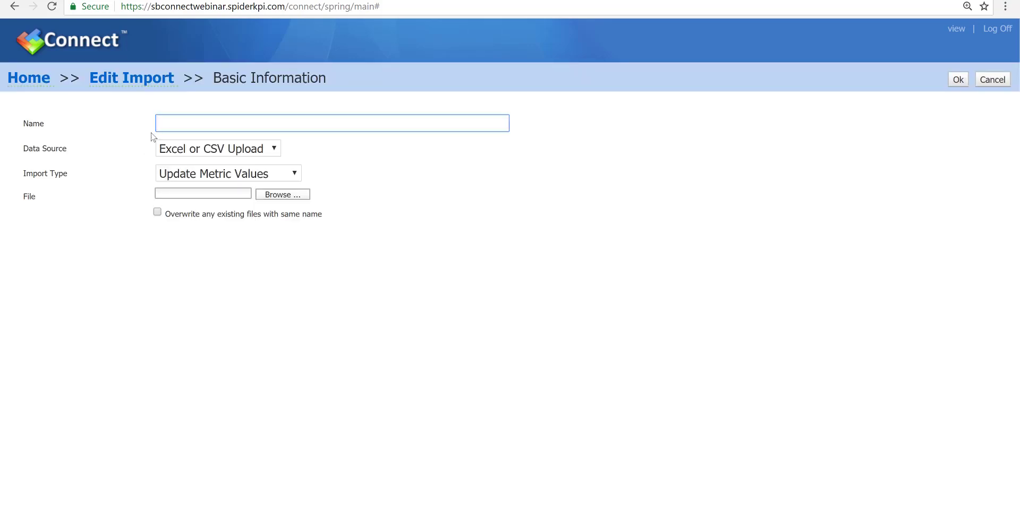
type("MAN")
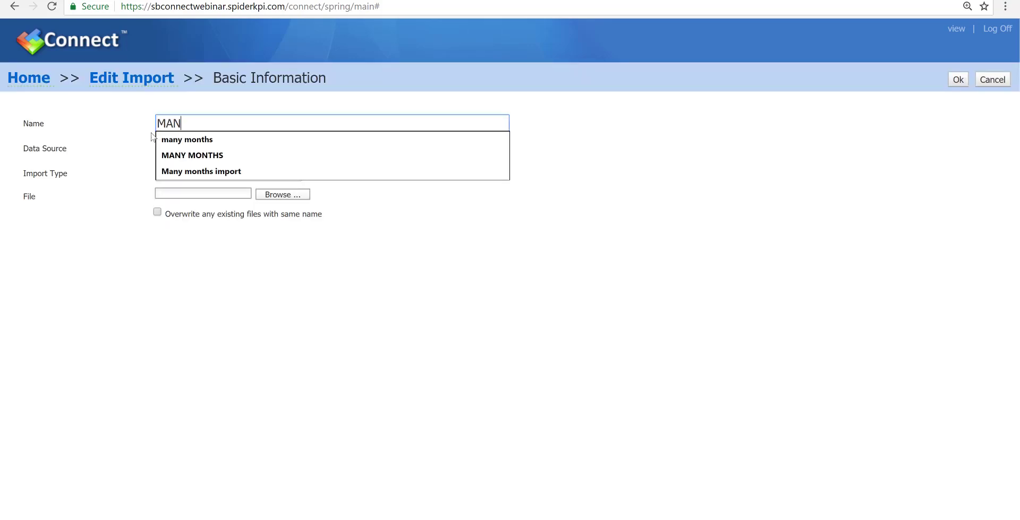
type("Y MONTTH")
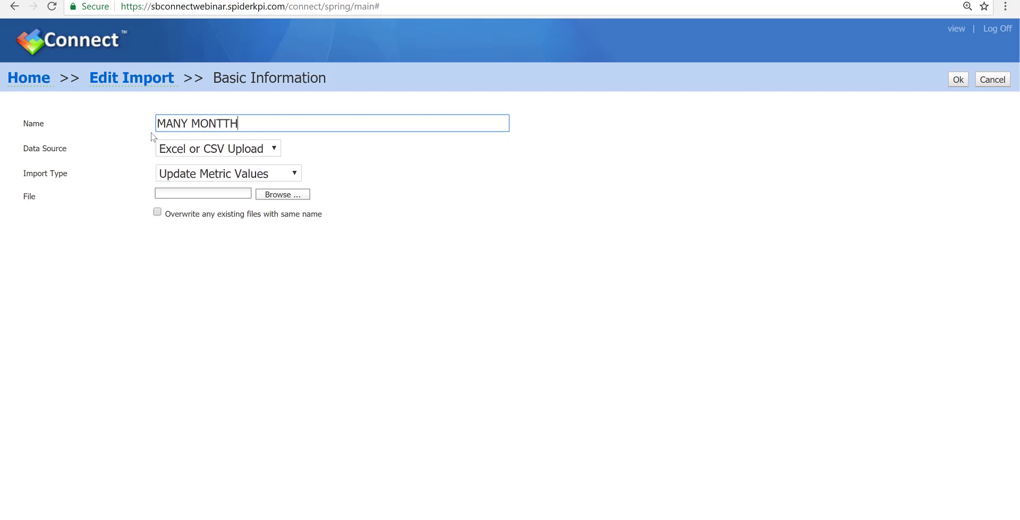
key("BackSpace")
key("BackSpace")
type("HS ")
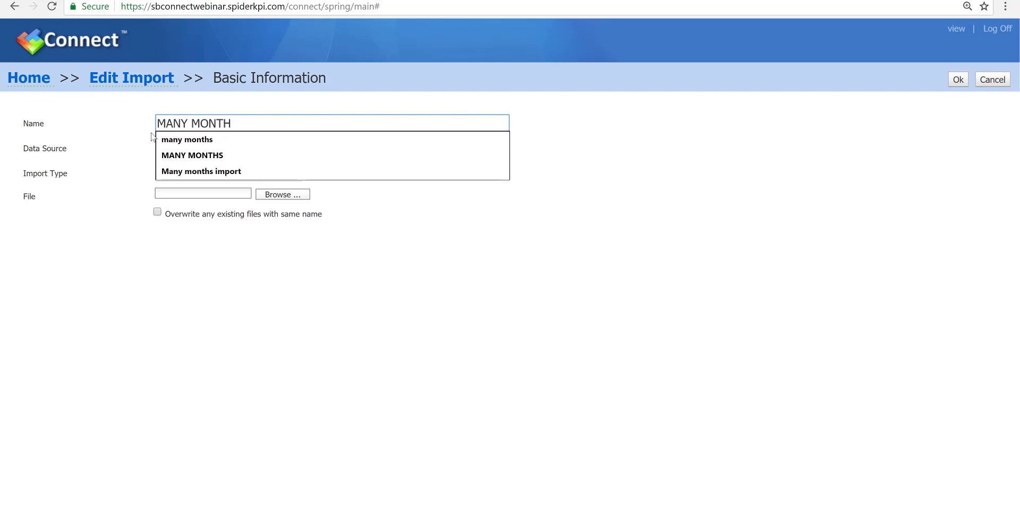
type("IMPORT")
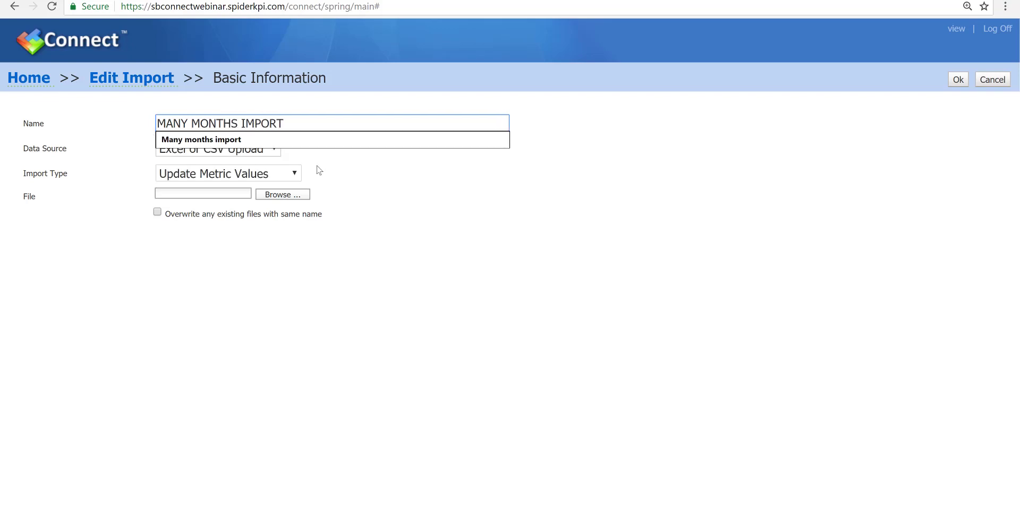
left_click(341, 178)
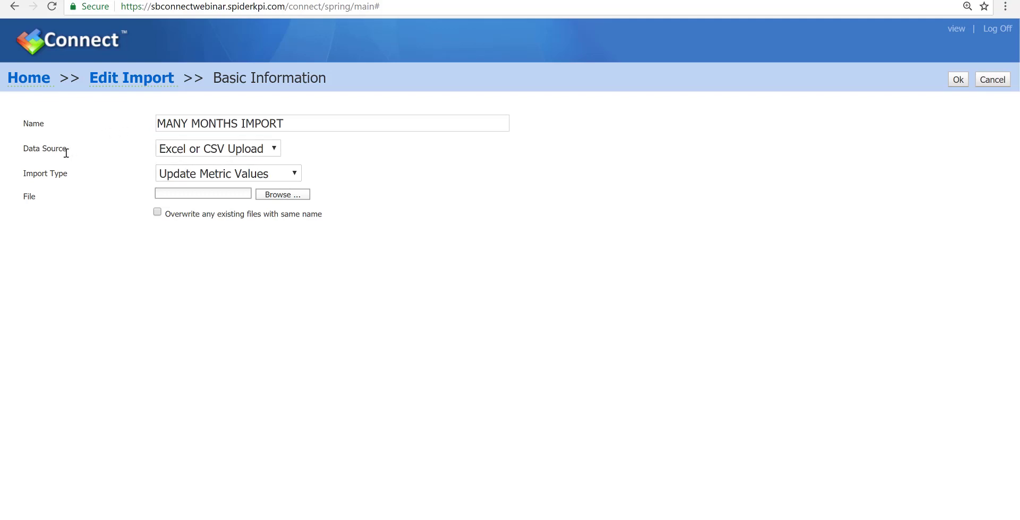
Step: Keep Update Metric Values, attach August 28 Utility Organization - KPI Value Import MANY MONTHS with overwriting of same-named files, and confirm the basic information
left_click(284, 178)
left_click(284, 180)
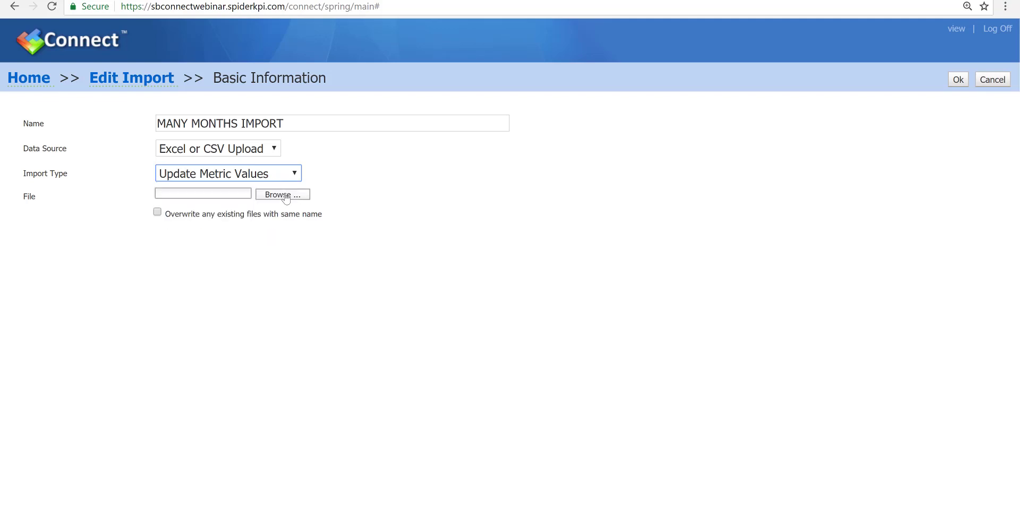
left_click(283, 195)
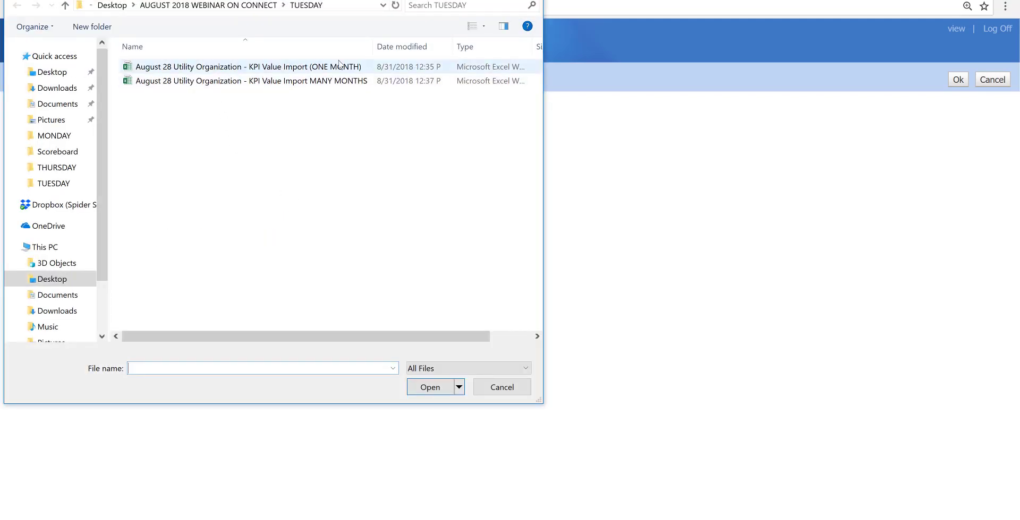
left_click(344, 81)
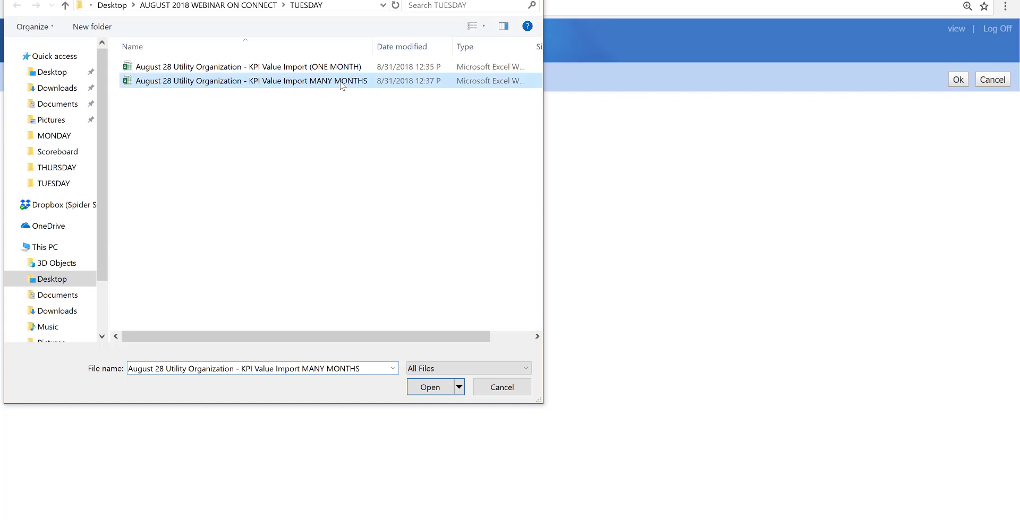
left_click(427, 389)
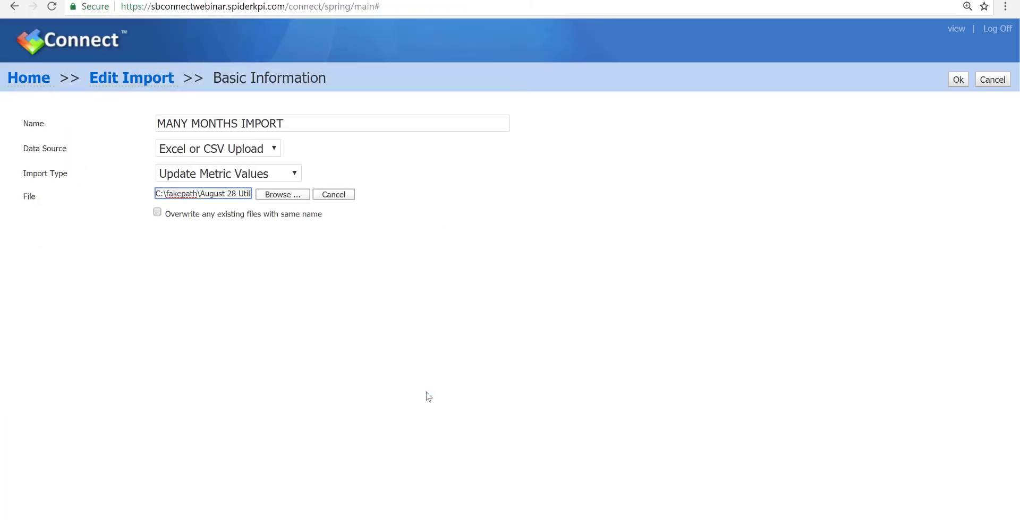
left_click(157, 213)
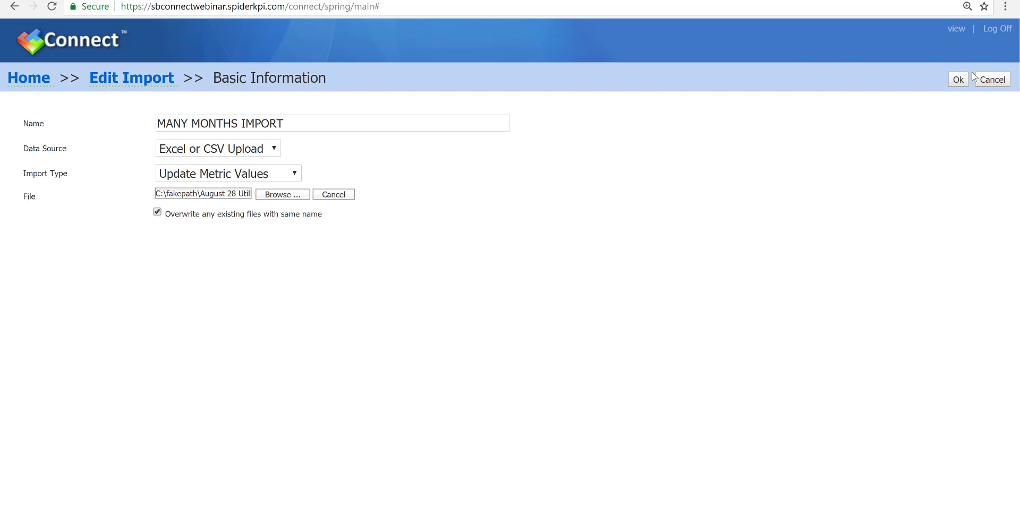
left_click(958, 80)
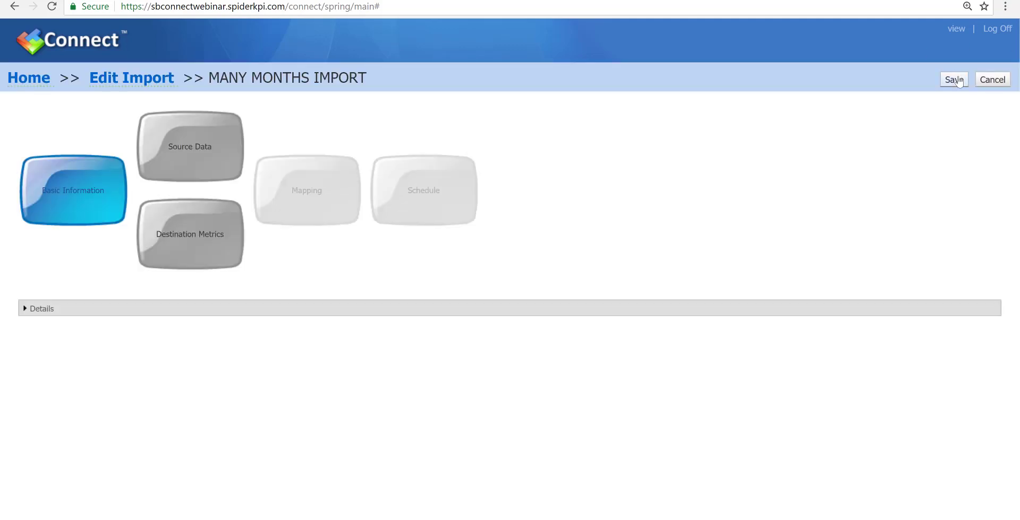
Step: Set MANY MONTHS IMPORT's source data to use a date header row for imports and confirm it
left_click(214, 139)
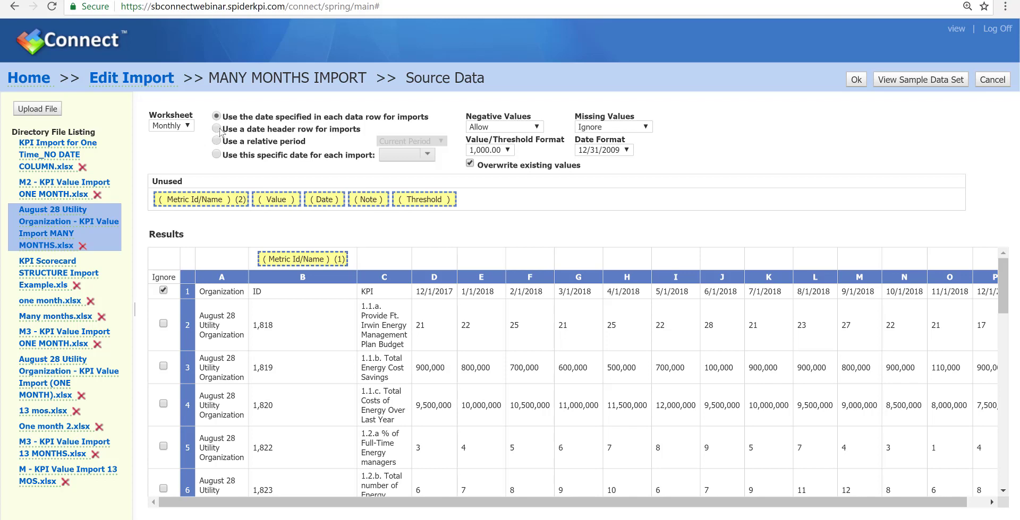
left_click(217, 129)
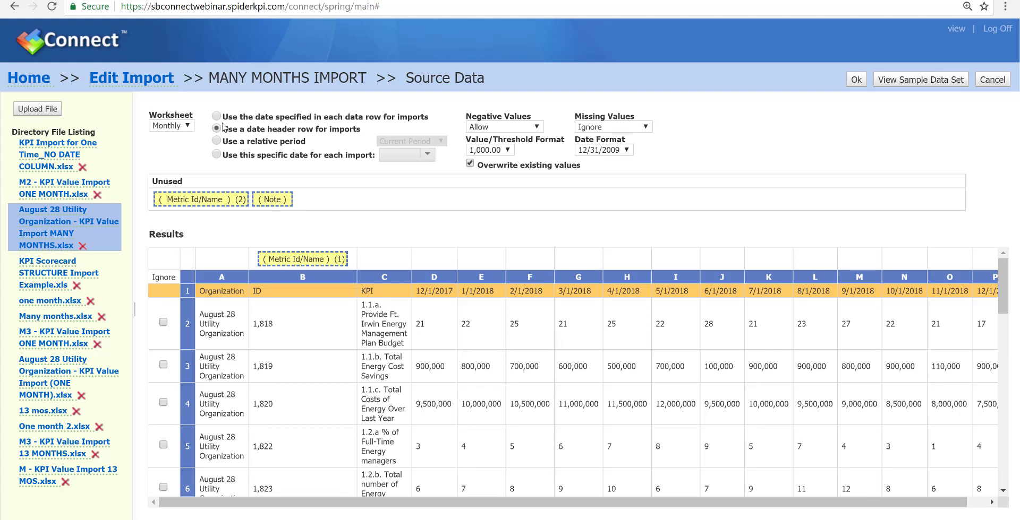
left_click(861, 82)
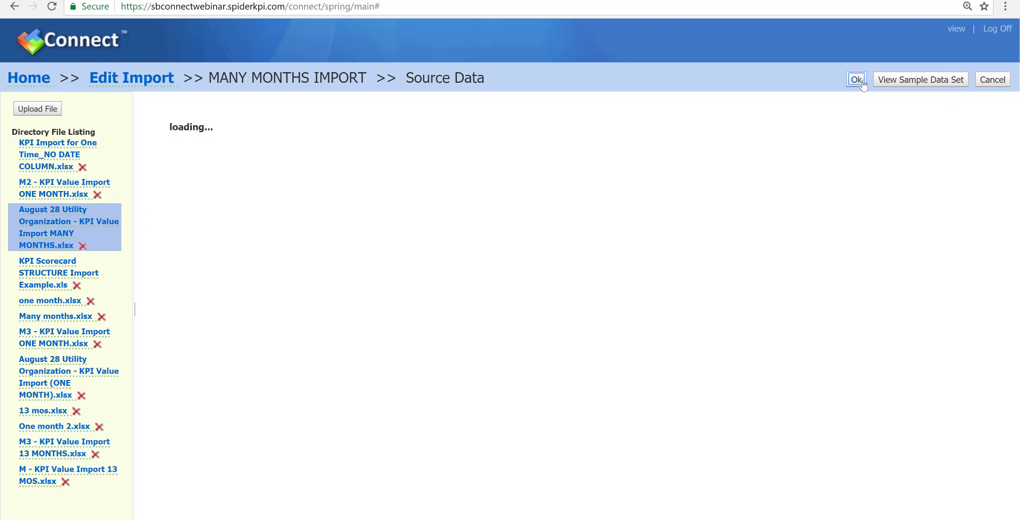
Step: Set the destination metrics of MANY MONTHS IMPORT to all KPIs in August 28 Utility Organization's Utility Scorecard, review the list and confirm
left_click(194, 226)
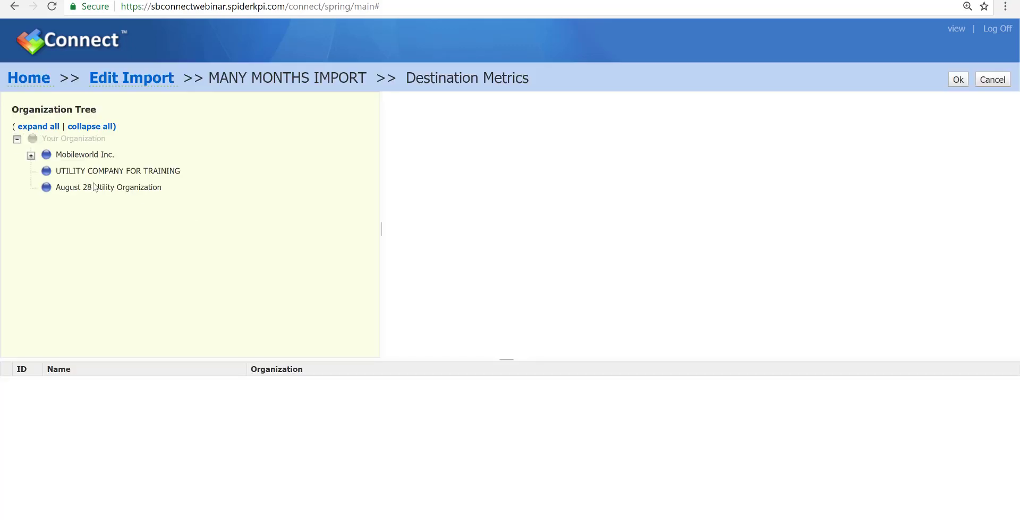
left_click(90, 189)
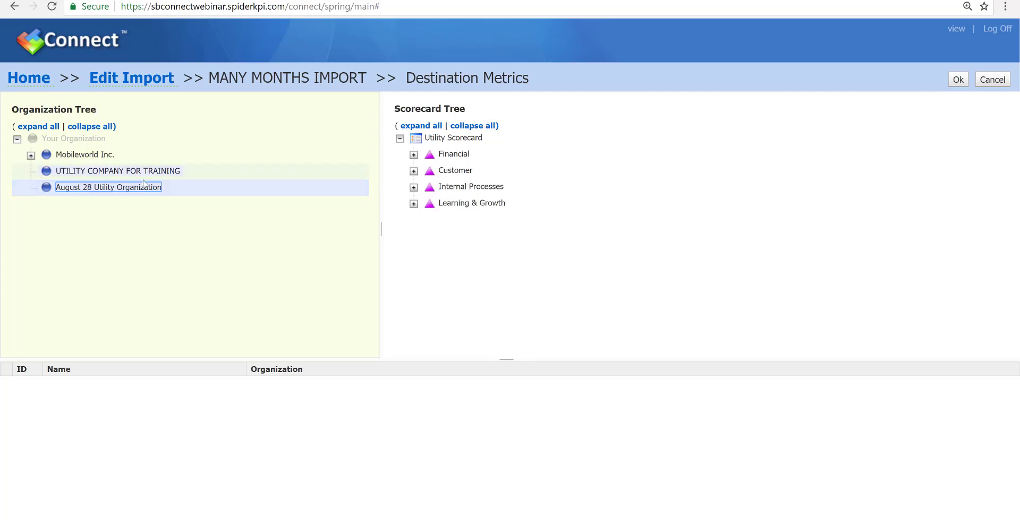
left_click(453, 139)
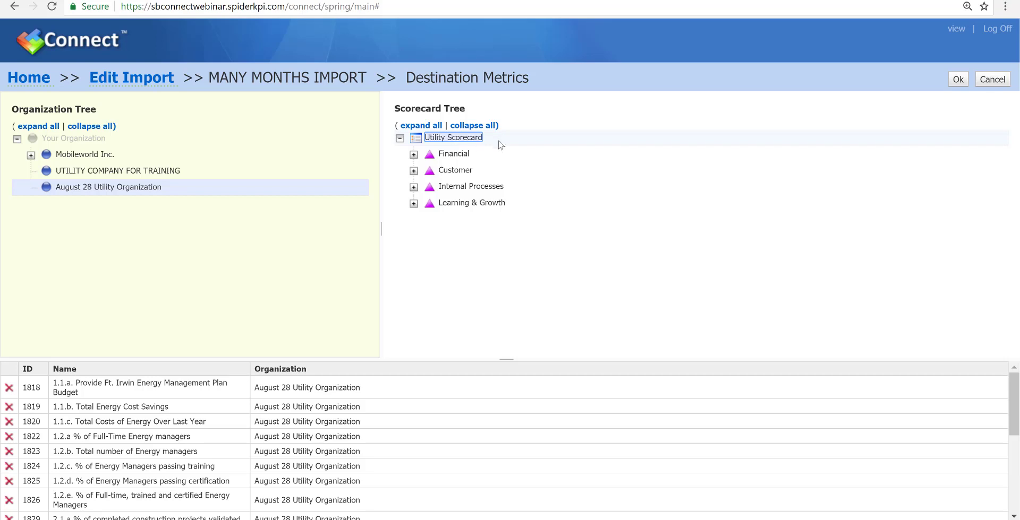
scroll(232, 397, "down", 5)
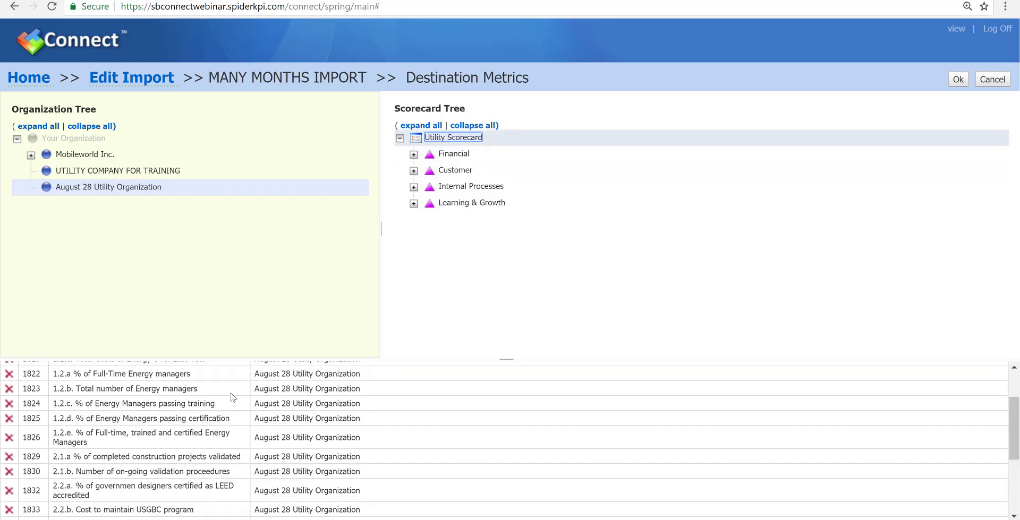
scroll(232, 397, "up", 5)
scroll(232, 397, "down", 5)
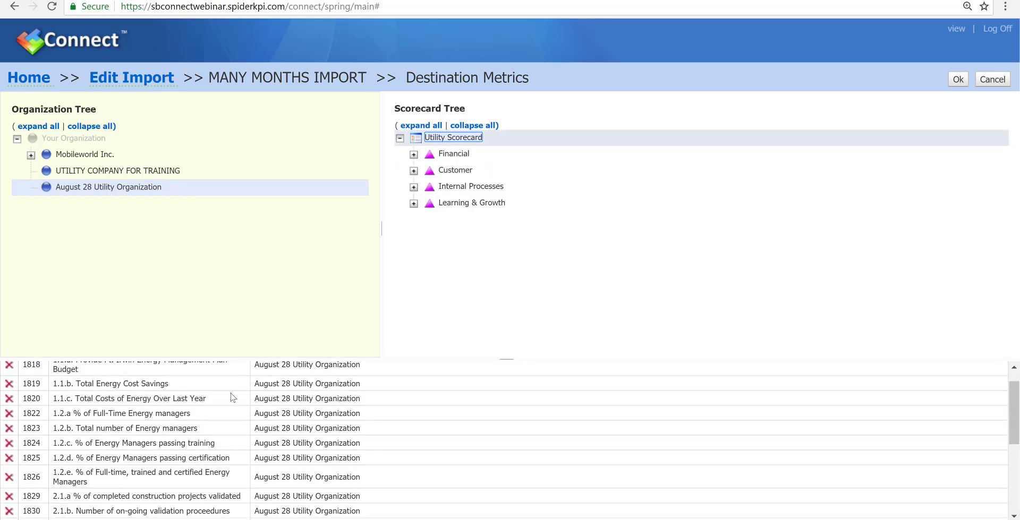
scroll(232, 398, "up", 5)
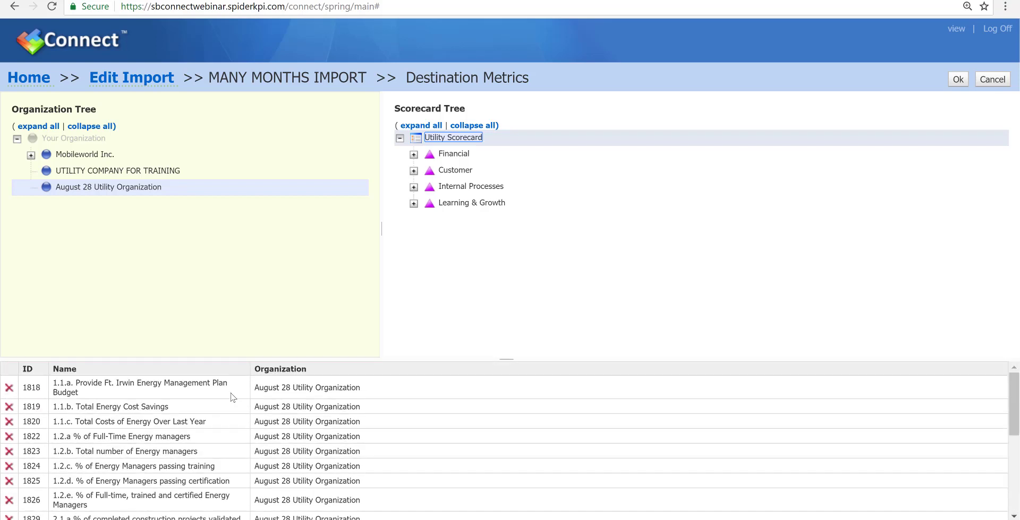
scroll(232, 398, "down", 4)
scroll(232, 397, "up", 4)
left_click(958, 79)
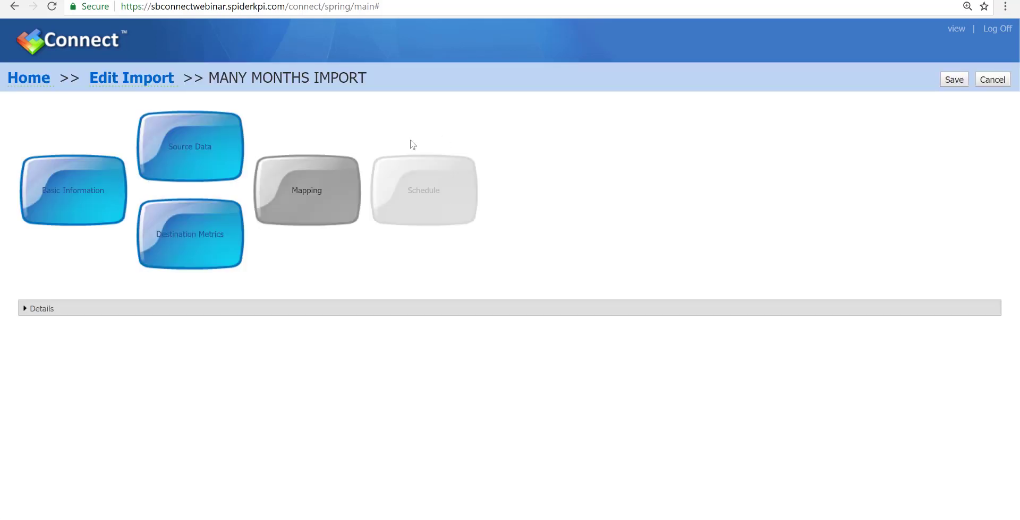
Step: Review the mapping of source IDs to the KPIs for MANY MONTHS IMPORT and confirm it
left_click(323, 185)
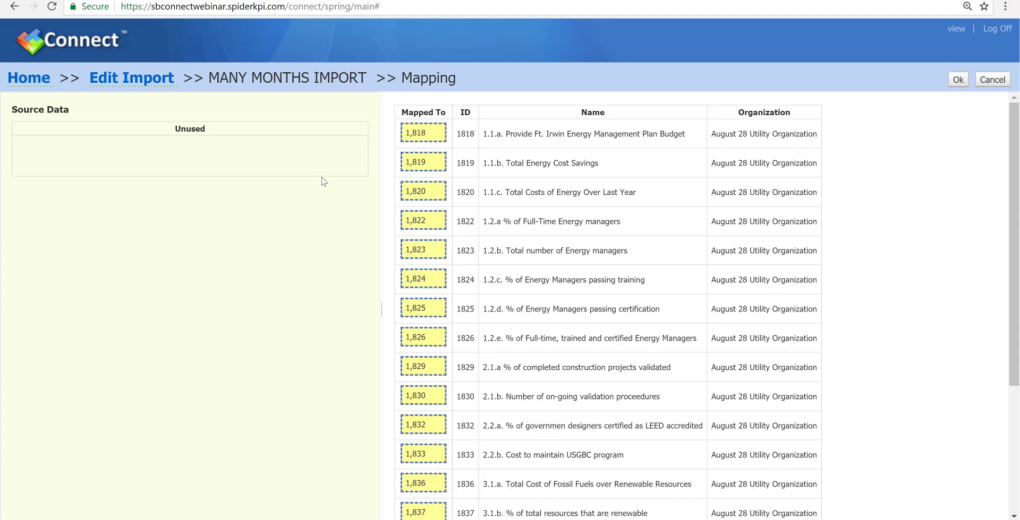
scroll(545, 209, "down", 3)
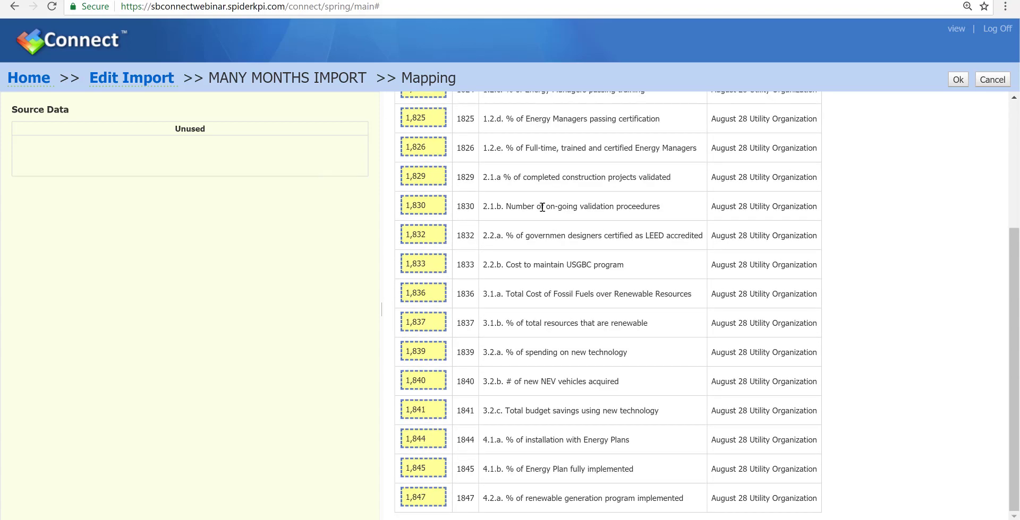
scroll(541, 207, "up", 3)
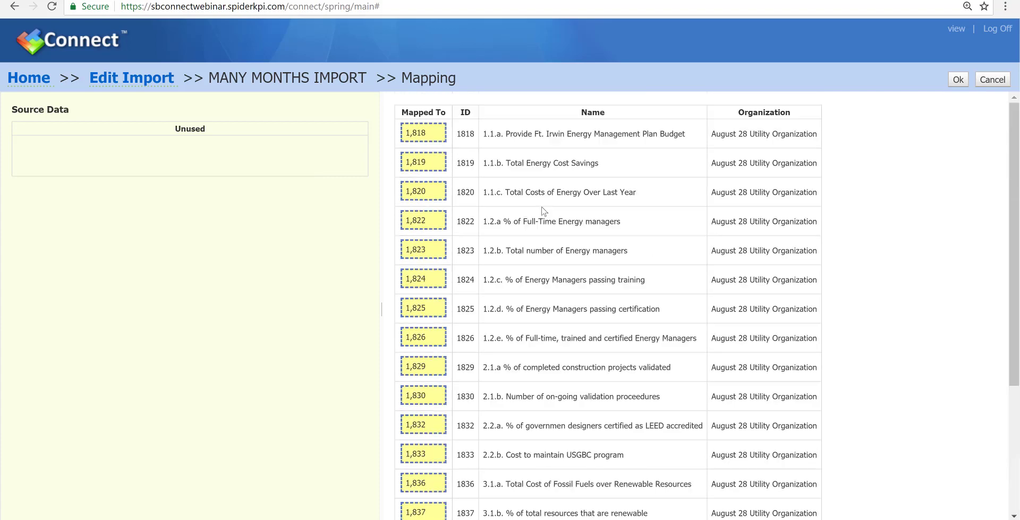
left_click(958, 79)
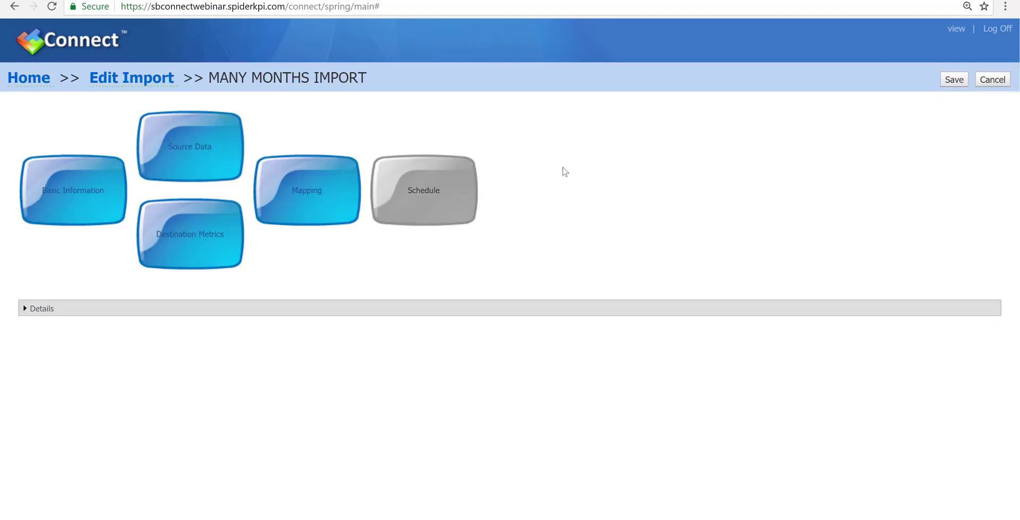
Step: Save MANY MONTHS IMPORT without a schedule and run it
left_click(954, 80)
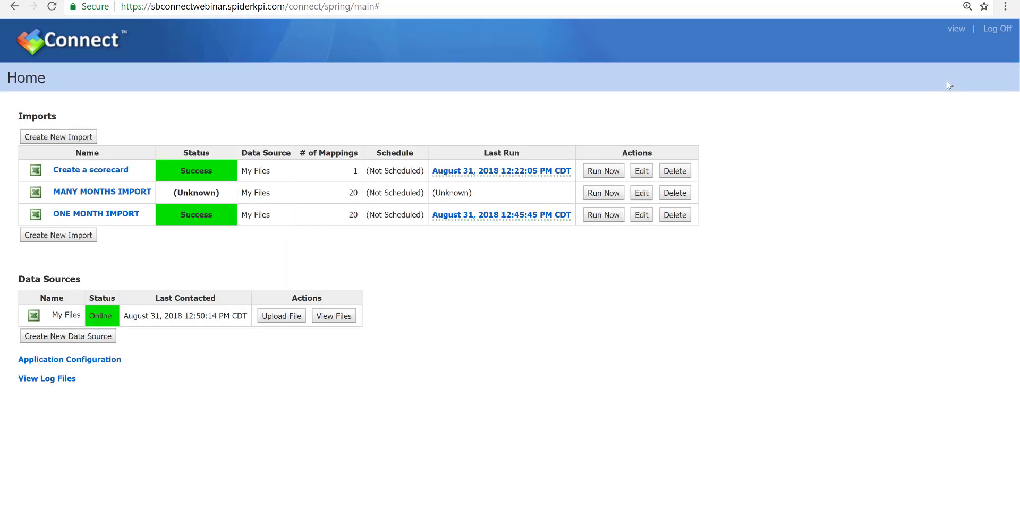
left_click(614, 195)
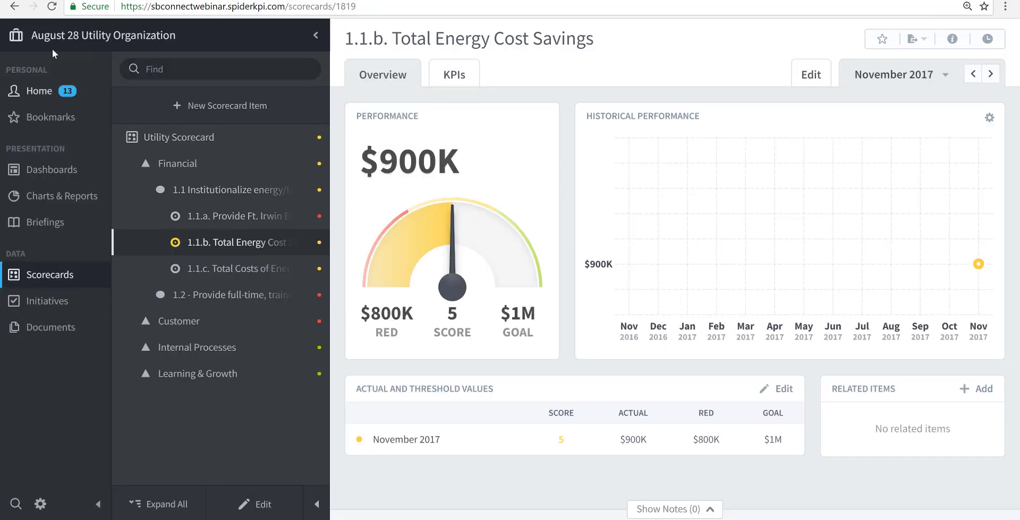
Step: Switch to the scorecard, reload it and check KPI 1.1.b. Total Energy Cost Savings month by month from November 2017 to December 2018
left_click(52, 9)
left_click(991, 74)
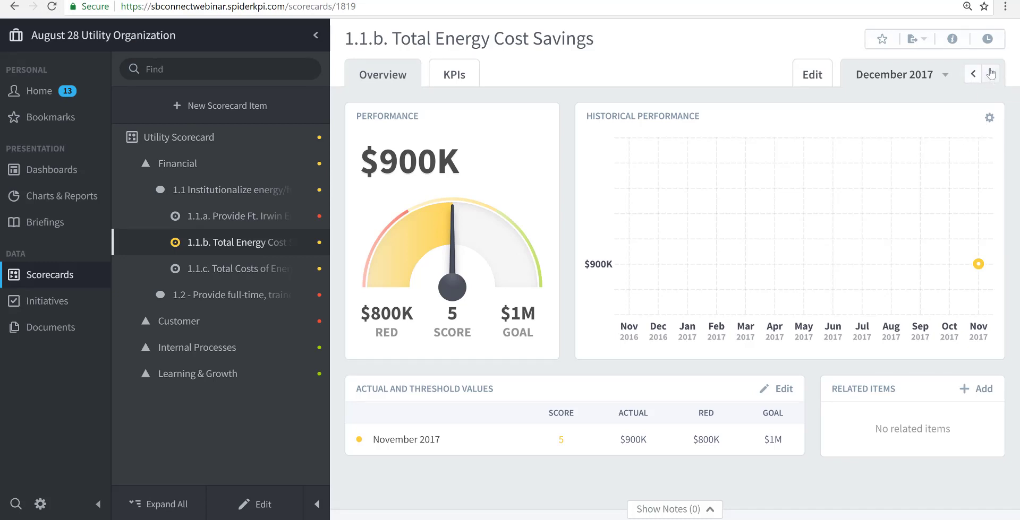
left_click(990, 73)
left_click(990, 74)
left_click(991, 74)
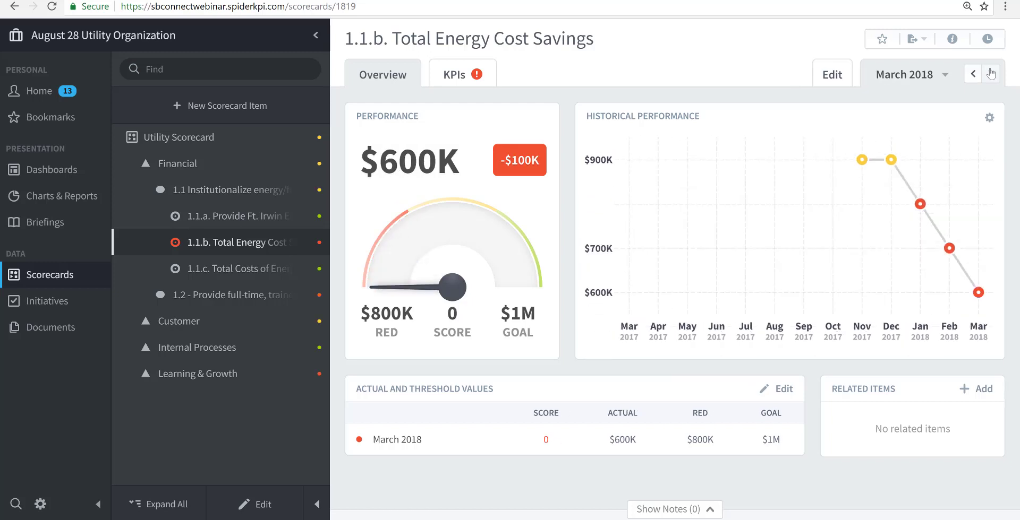
left_click(990, 74)
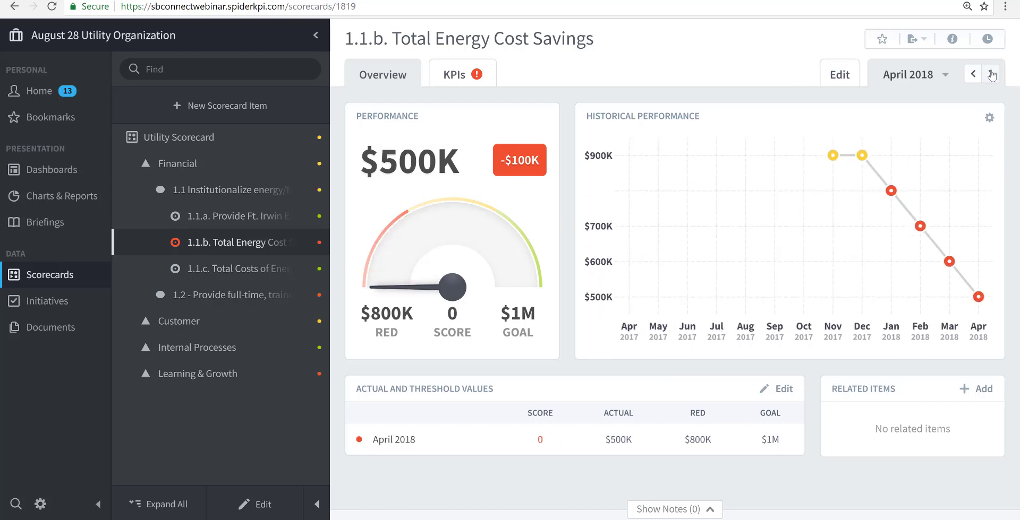
left_click(991, 74)
left_click(991, 74)
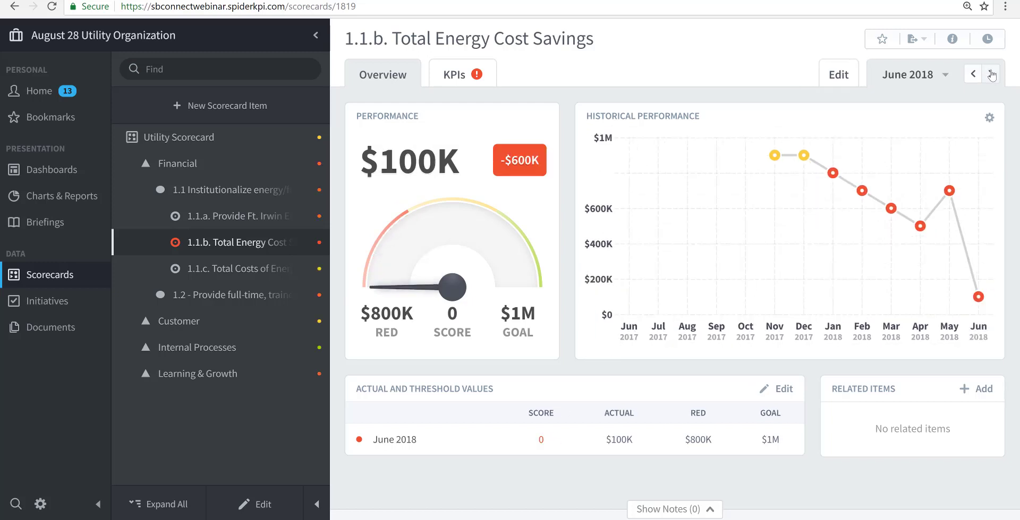
left_click(990, 73)
left_click(990, 74)
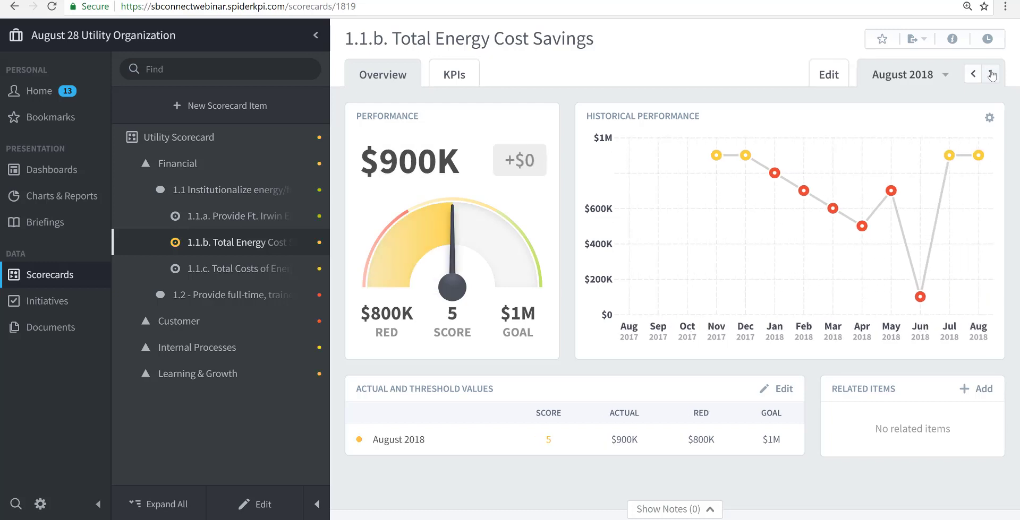
left_click(991, 74)
left_click(990, 74)
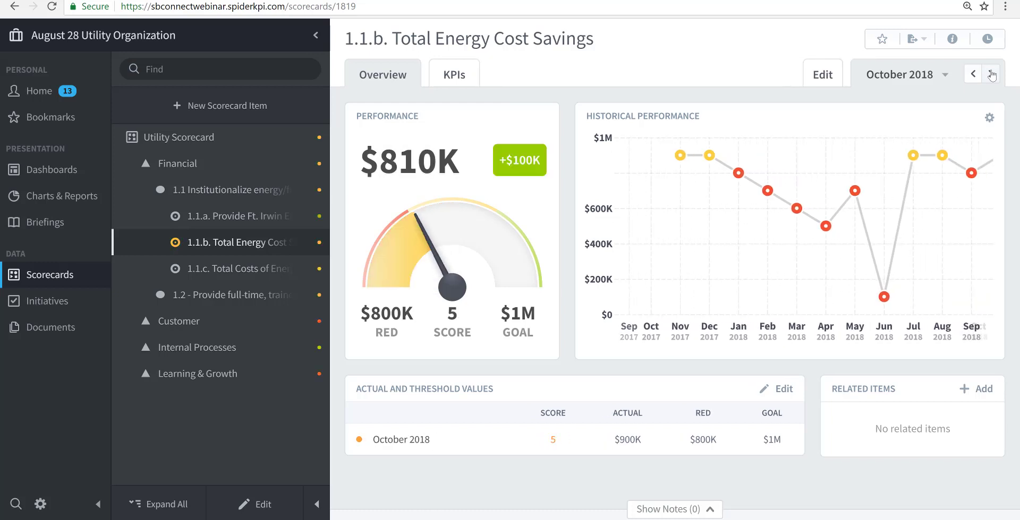
left_click(991, 74)
left_click(991, 74)
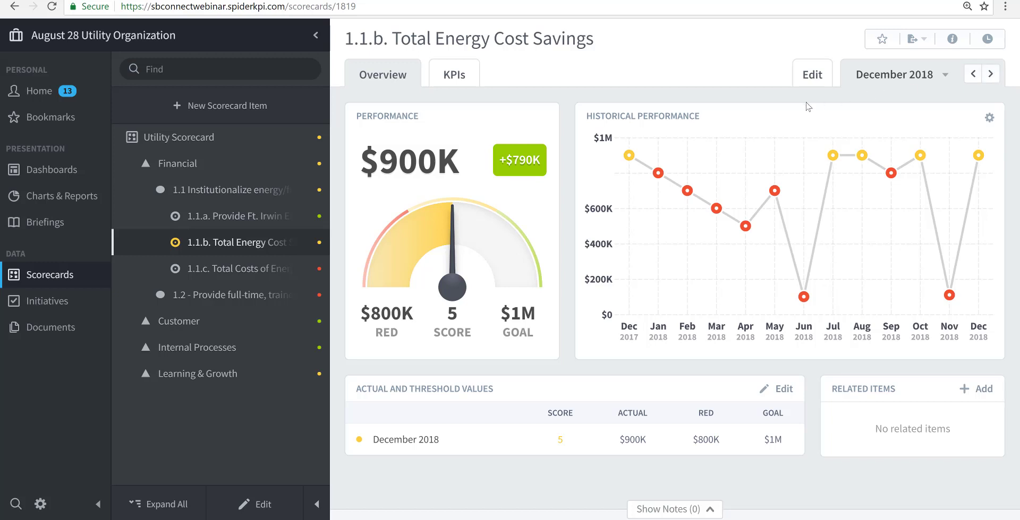
Step: Check the December 2018 performance of objective 1.1, the Financial perspective and the whole Utility Scorecard
mouse_move(270, 262)
left_click(248, 193)
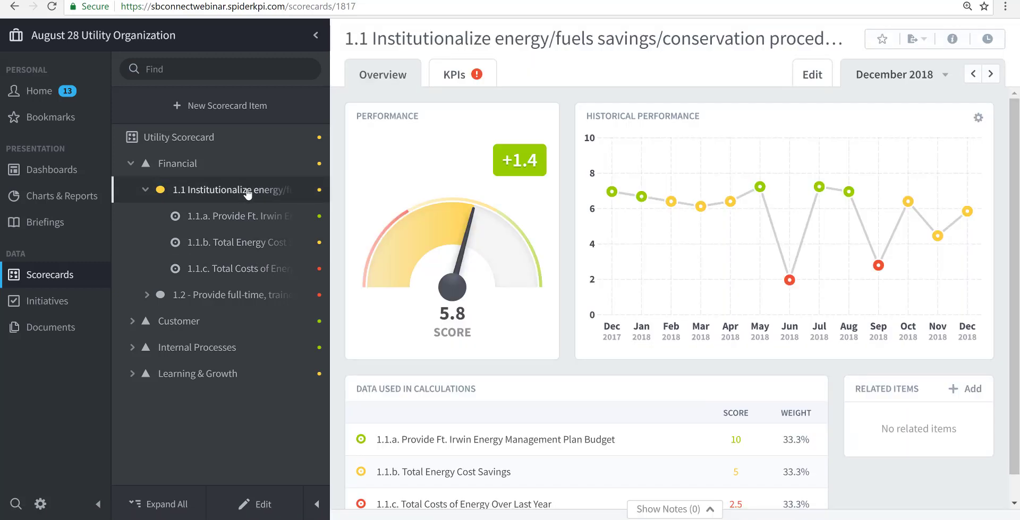
left_click(180, 169)
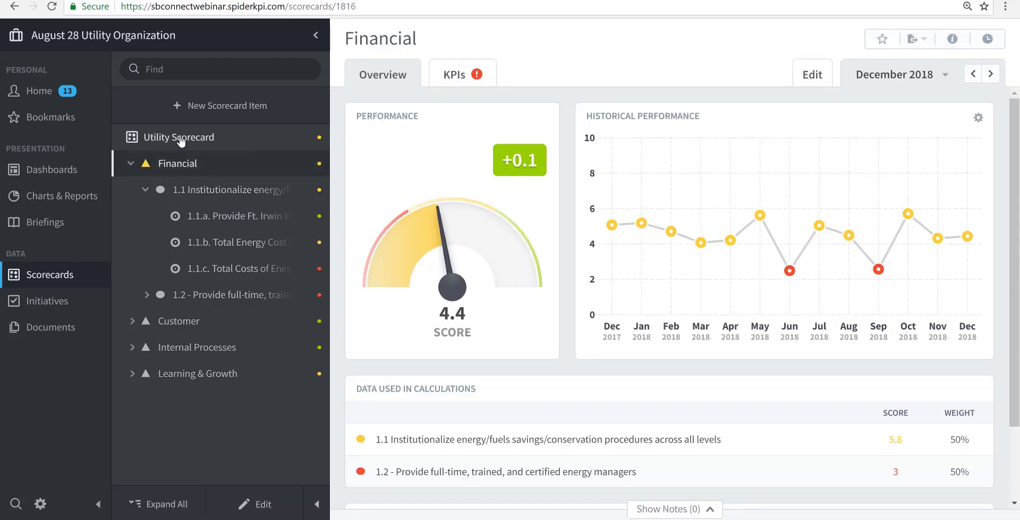
left_click(181, 139)
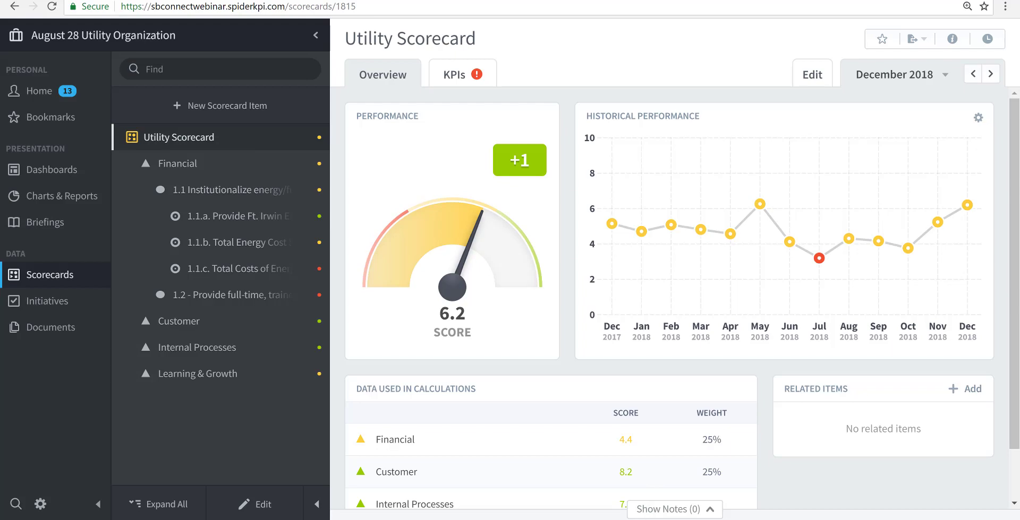
Step: Switch to the PowerPoint presentation, start the slide show from slide 45 and advance to the Today's Agenda slide
key("alt+Tab")
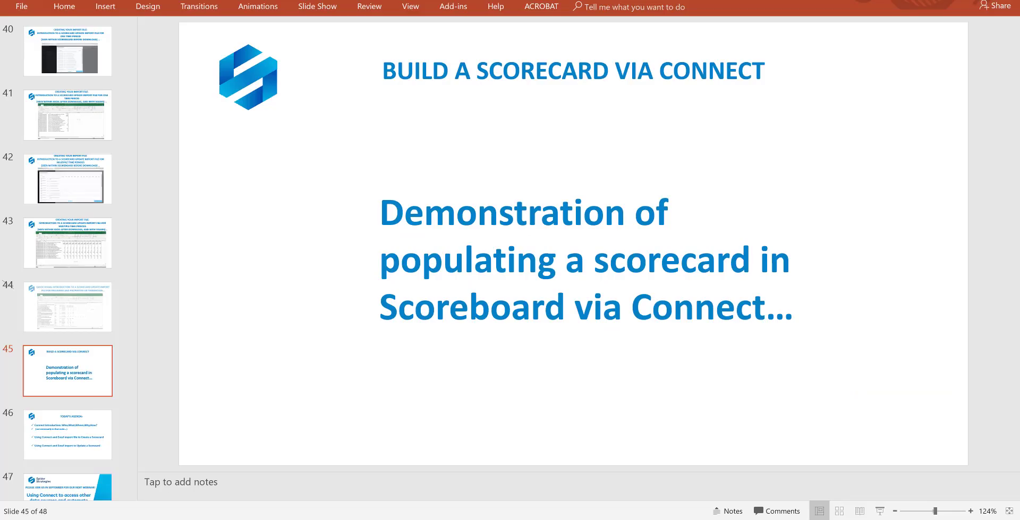
left_click(880, 511)
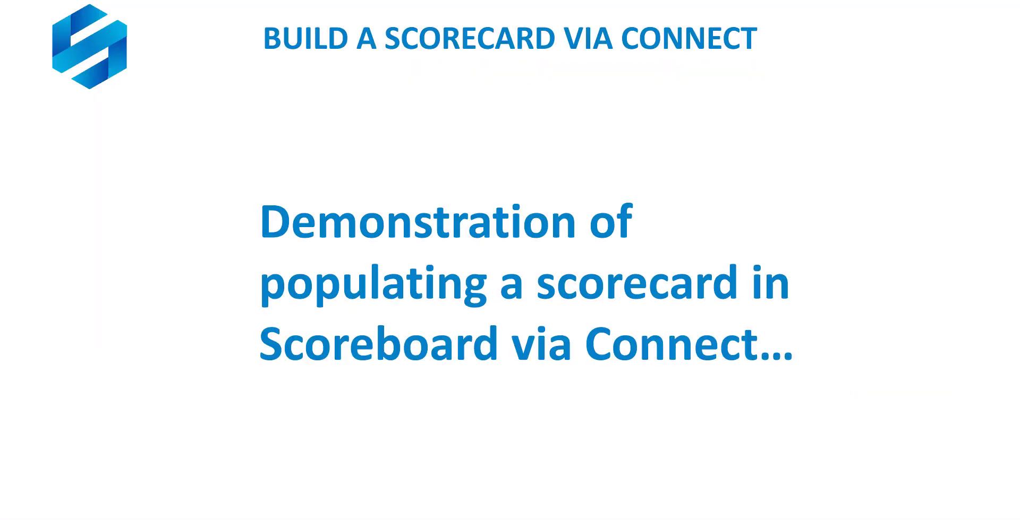
key("Right")
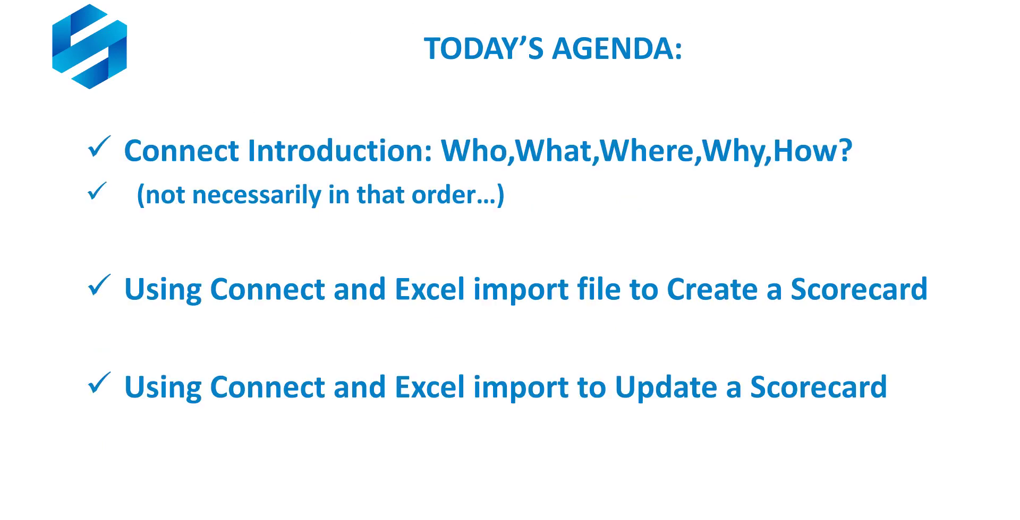